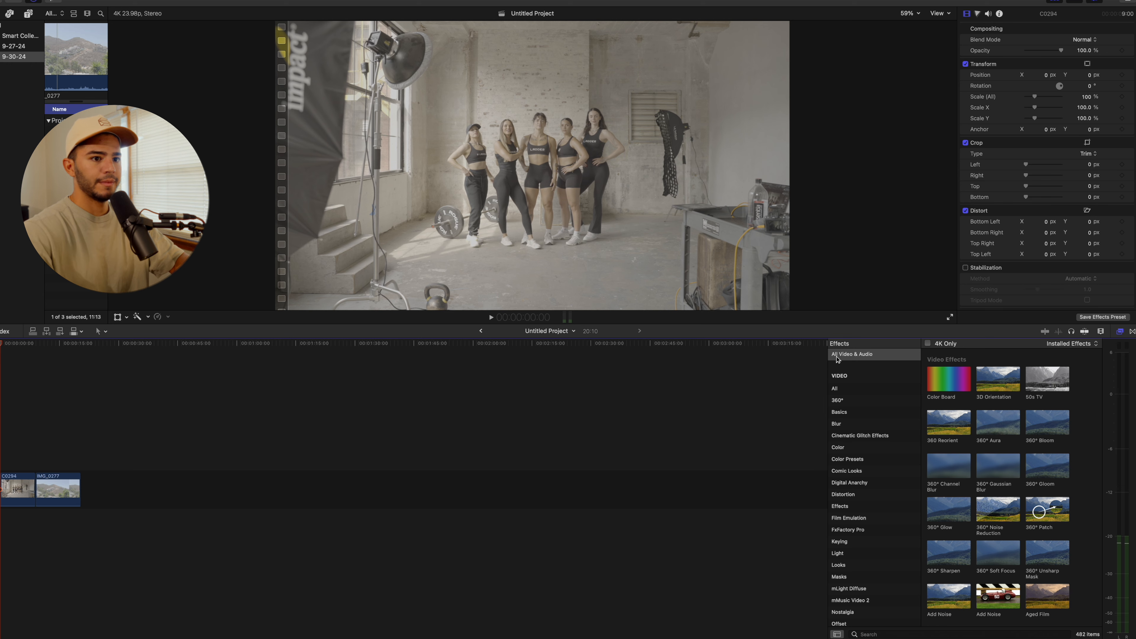
Find the Dehancer Pro v7 effect by searching for "dehan" and apply it to clip C0294 in the timeline
{"action": "left_click", "coordinate": [868, 634]}
{"action": "type", "text": "dehan"}
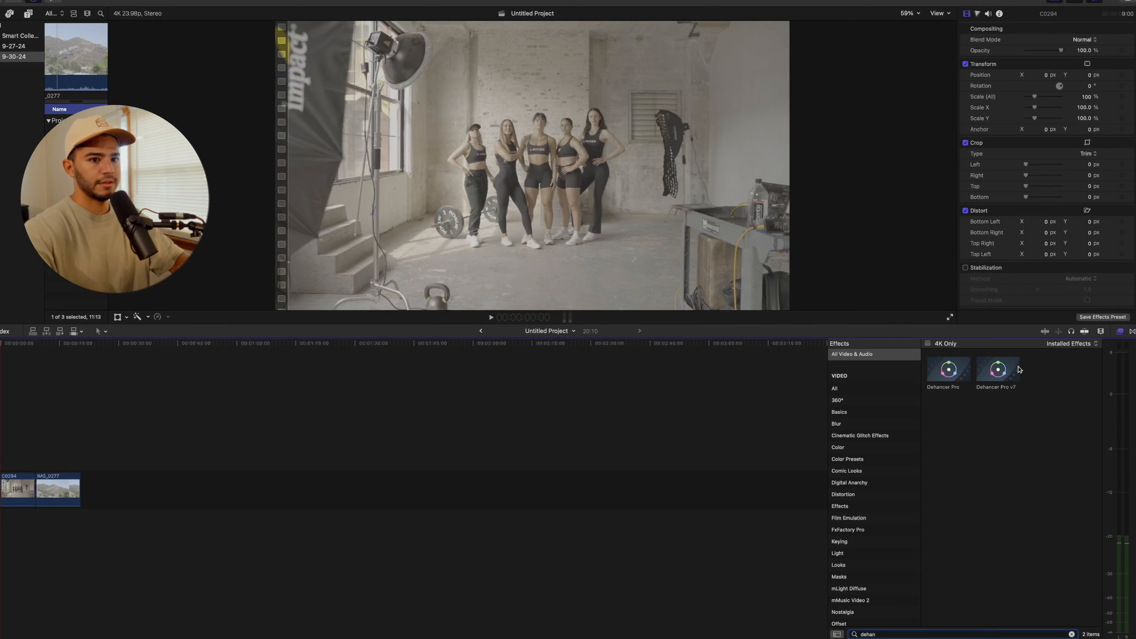
{"action": "left_click_drag", "start_coordinate": [999, 370], "coordinate": [19, 483]}
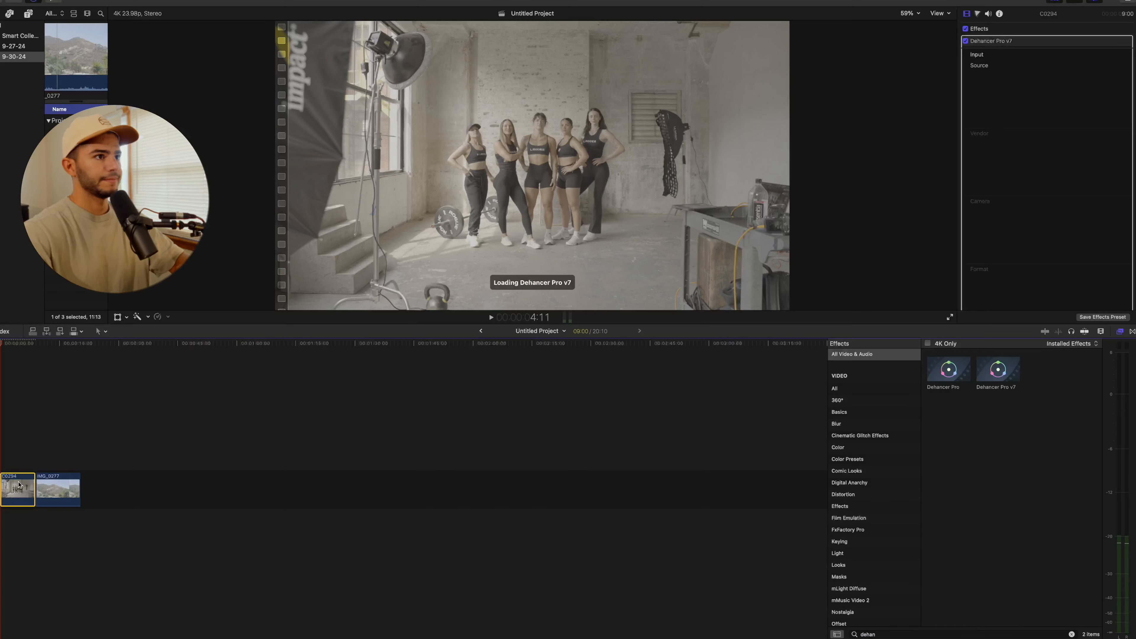
{"action": "left_click", "coordinate": [3, 460]}
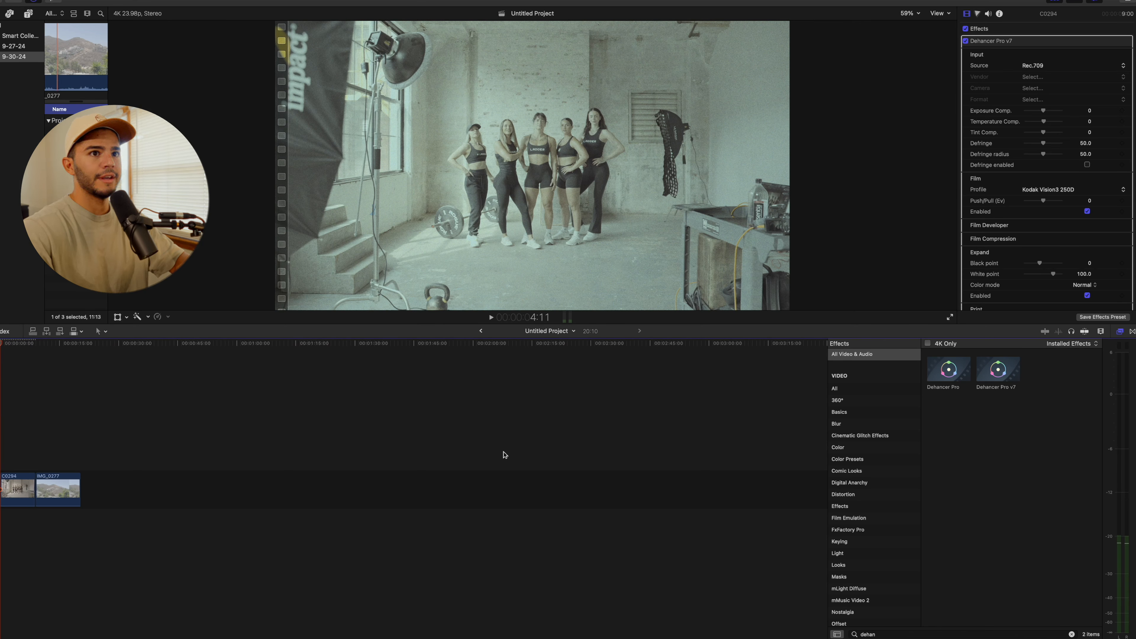
Set the Dehancer input source to Choose Camera, with vendor Sony and camera Cinema Line FX3
{"action": "left_click", "coordinate": [1042, 67]}
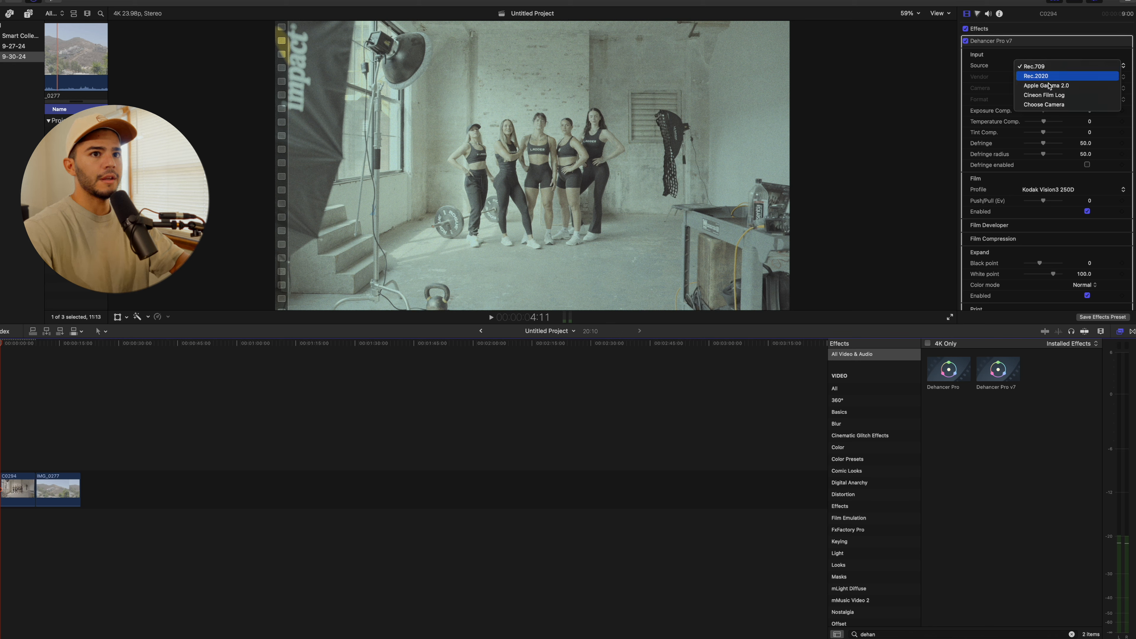
{"action": "left_click", "coordinate": [1049, 105]}
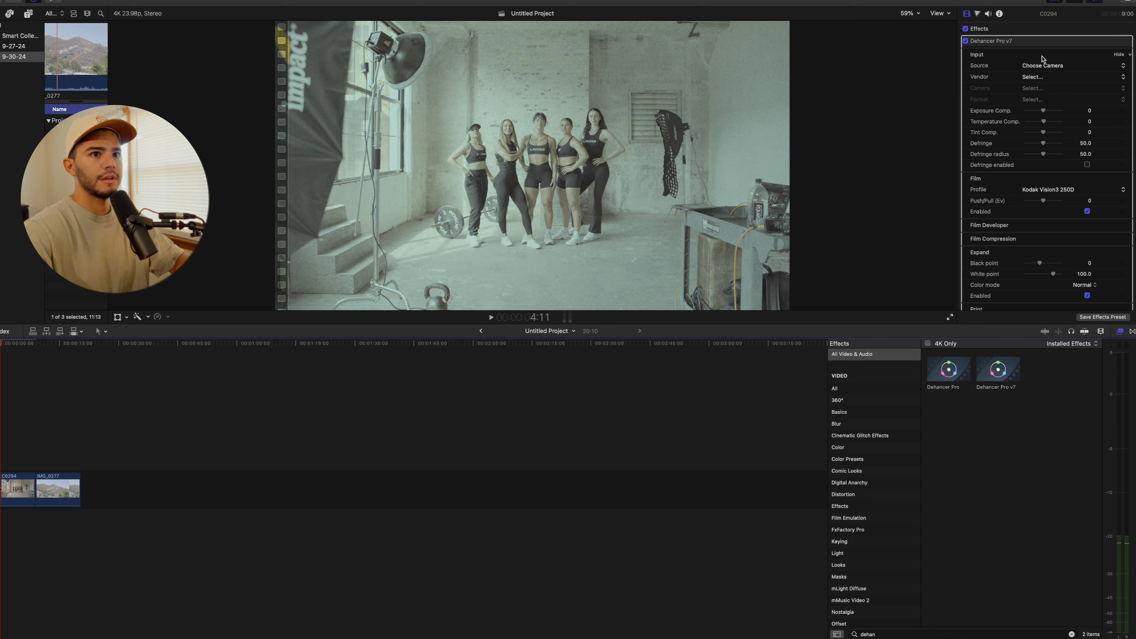
{"action": "left_click", "coordinate": [1029, 77]}
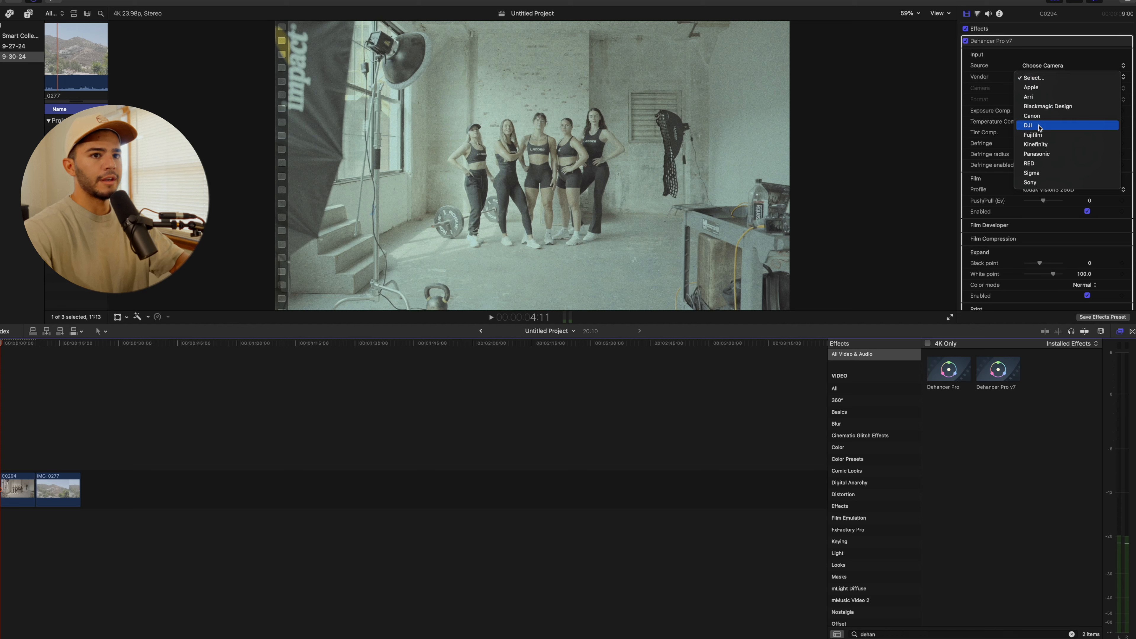
{"action": "left_click", "coordinate": [1033, 183]}
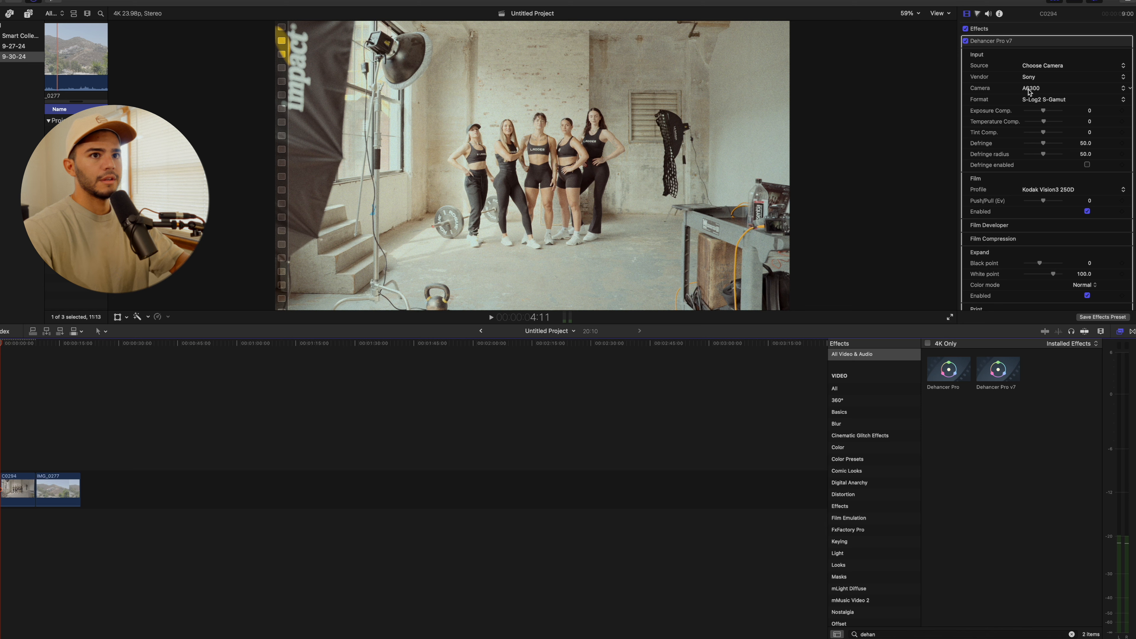
{"action": "left_click", "coordinate": [1033, 89]}
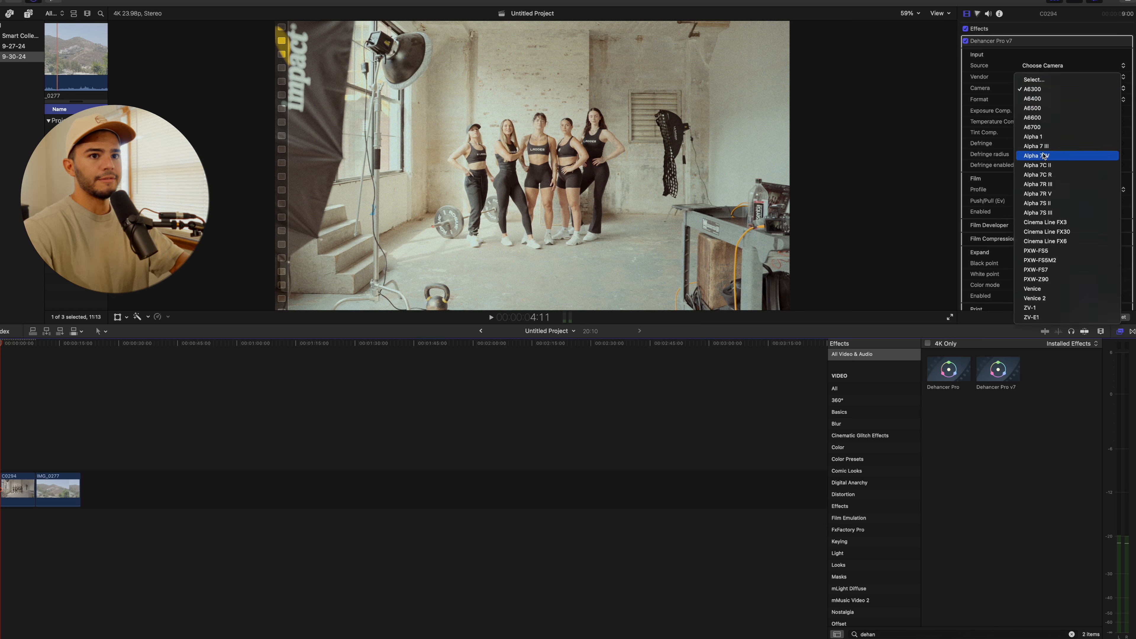
{"action": "left_click", "coordinate": [1063, 222]}
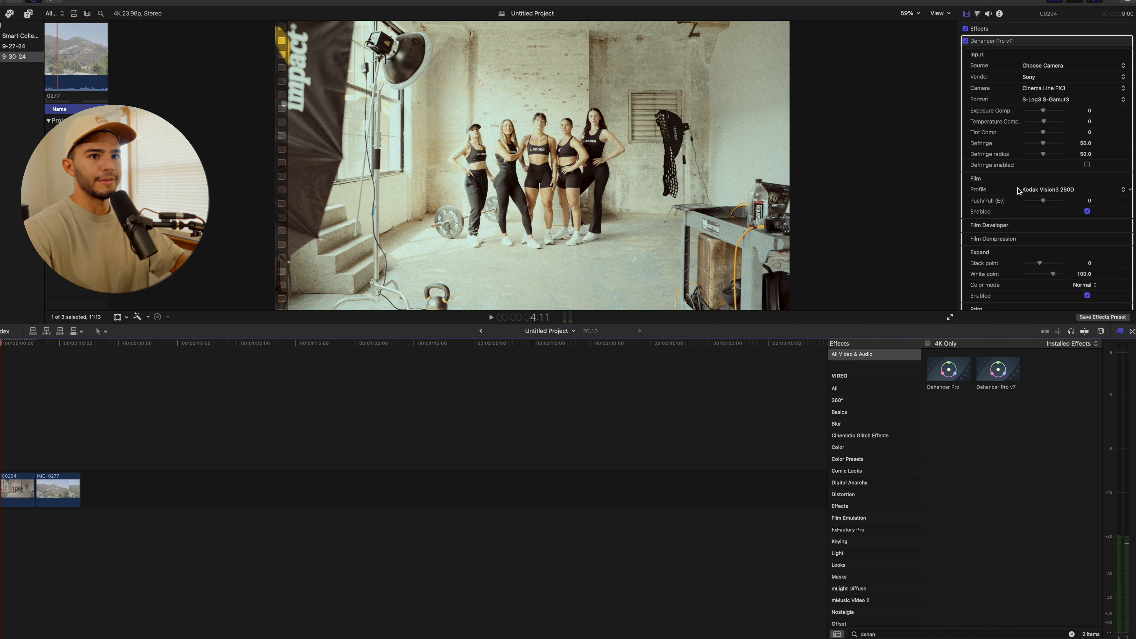
Try the Kodak Vision3 500T and Kodak Vision3 200T film profiles on the clip
{"action": "scroll", "coordinate": [1027, 177], "scroll_direction": "down", "scroll_amount": 2}
{"action": "scroll", "coordinate": [1019, 192], "scroll_direction": "down", "scroll_amount": 2}
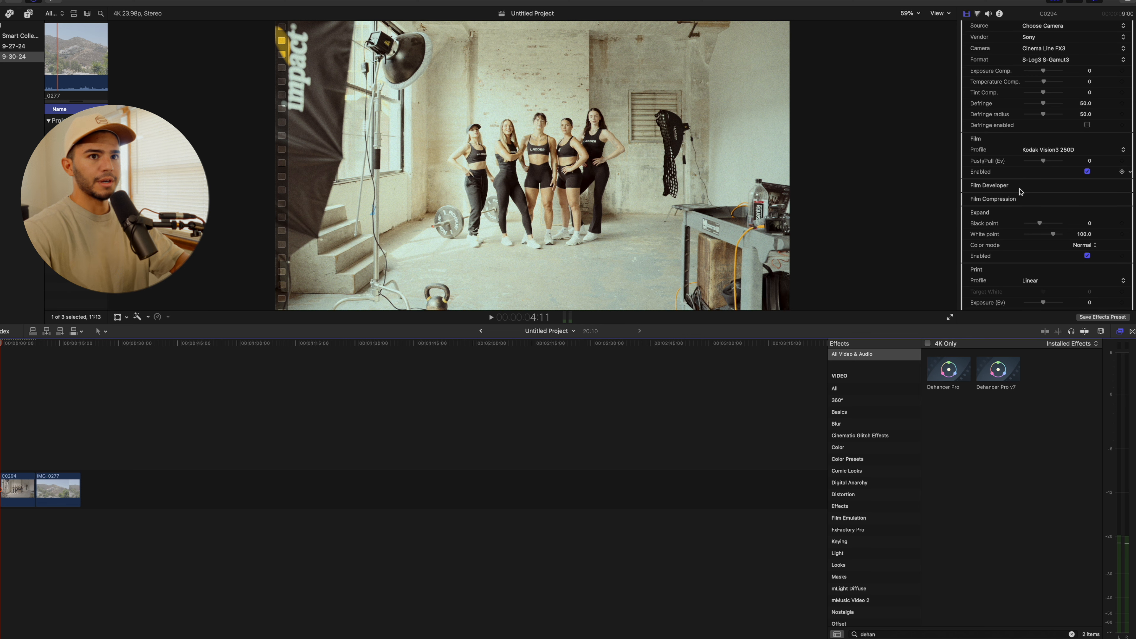
{"action": "scroll", "coordinate": [986, 145], "scroll_direction": "down", "scroll_amount": 1}
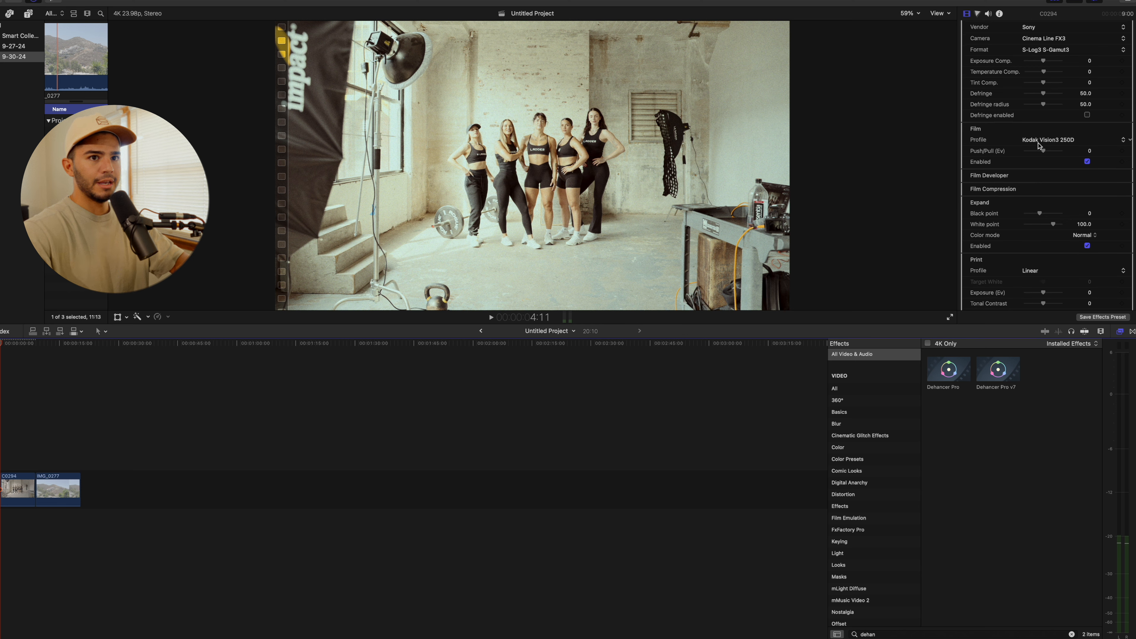
{"action": "left_click", "coordinate": [1033, 142]}
{"action": "scroll", "coordinate": [1047, 142], "scroll_direction": "up", "scroll_amount": 1}
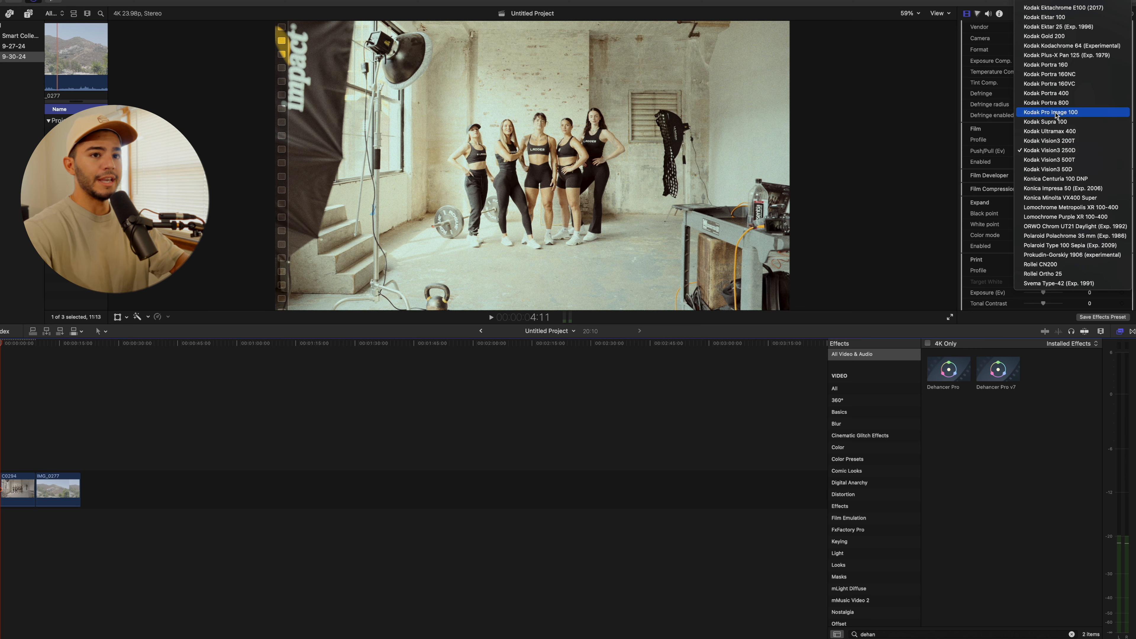
{"action": "scroll", "coordinate": [1055, 114], "scroll_direction": "up", "scroll_amount": 5}
{"action": "scroll", "coordinate": [1055, 114], "scroll_direction": "up", "scroll_amount": 5}
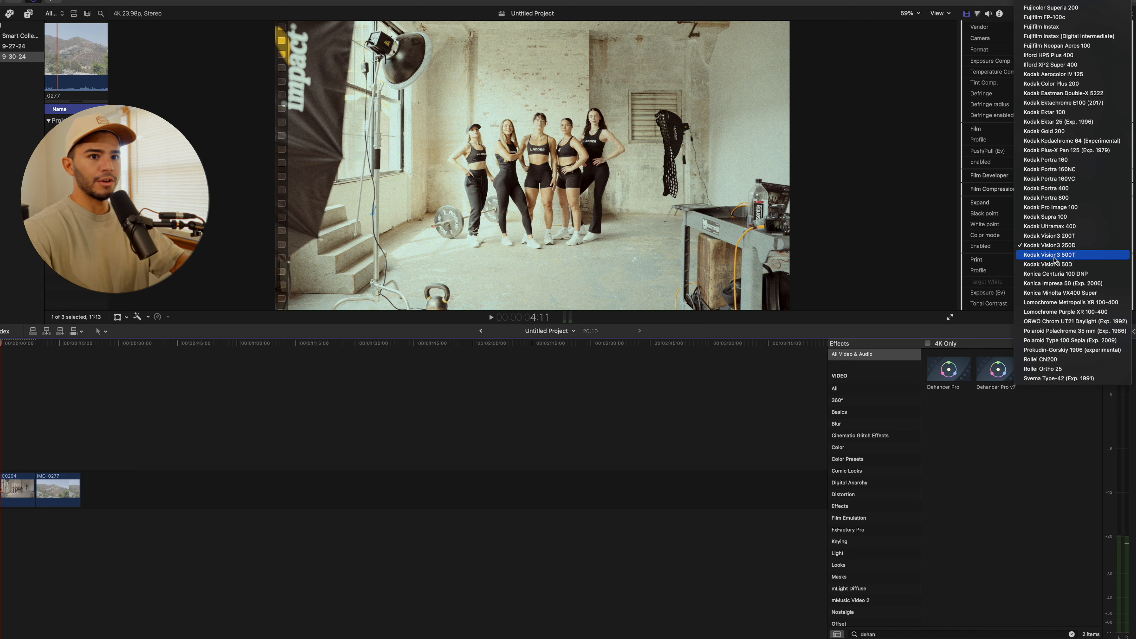
{"action": "left_click", "coordinate": [1054, 257]}
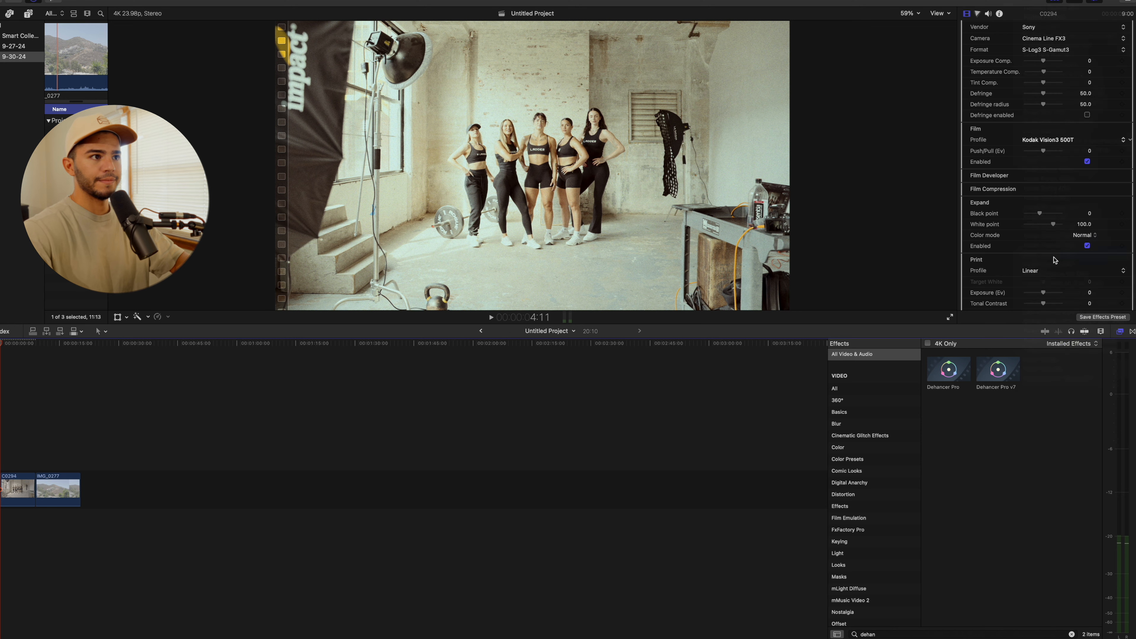
{"action": "left_click", "coordinate": [1058, 140]}
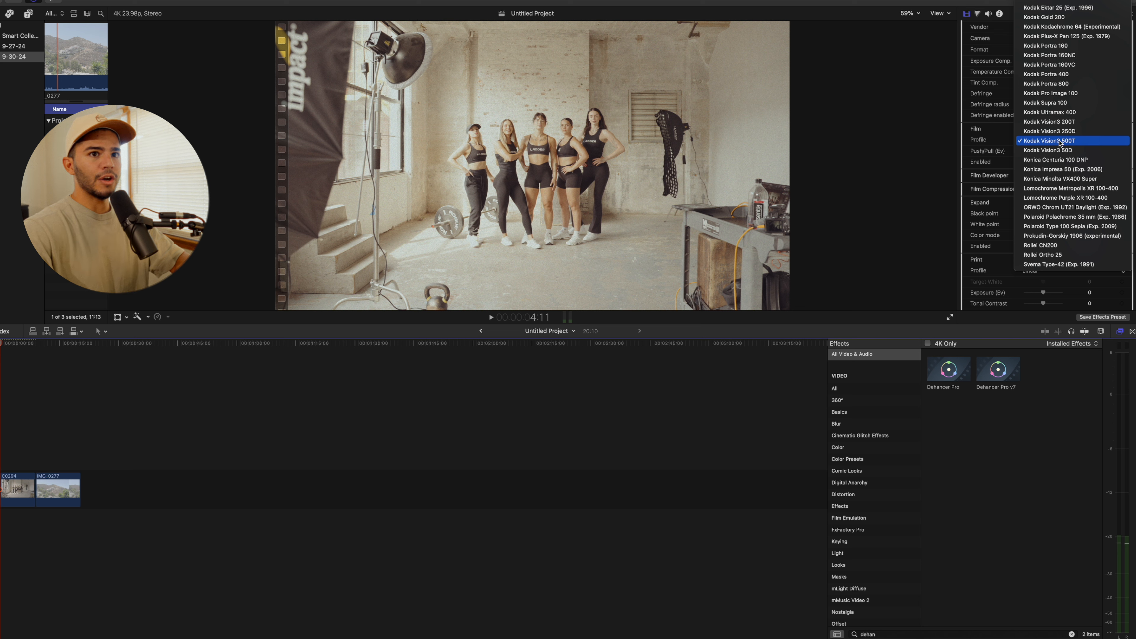
{"action": "left_click", "coordinate": [1060, 123]}
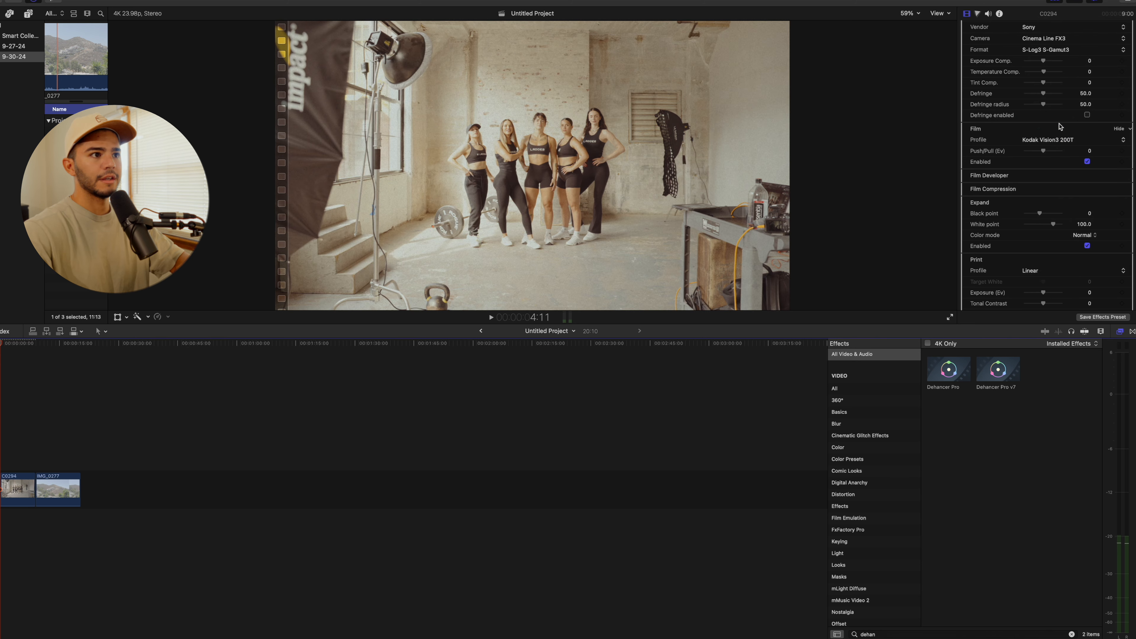
Set the film profile to Kodak Gold 200
{"action": "left_click", "coordinate": [1054, 139]}
{"action": "scroll", "coordinate": [1055, 140], "scroll_direction": "up", "scroll_amount": 5}
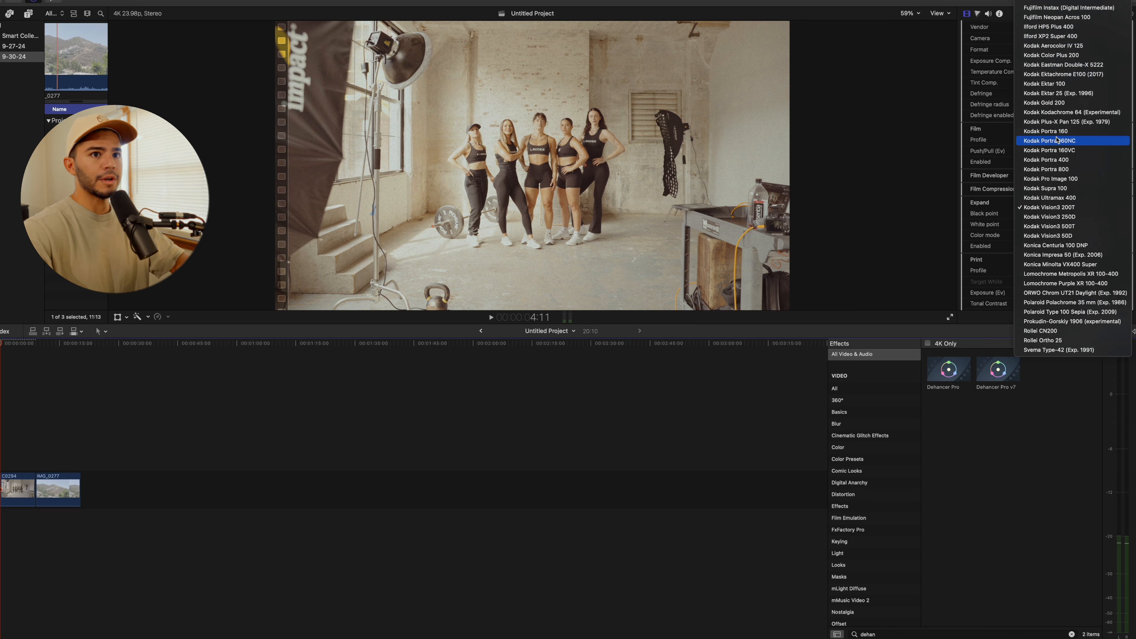
{"action": "scroll", "coordinate": [1056, 139], "scroll_direction": "up", "scroll_amount": 2}
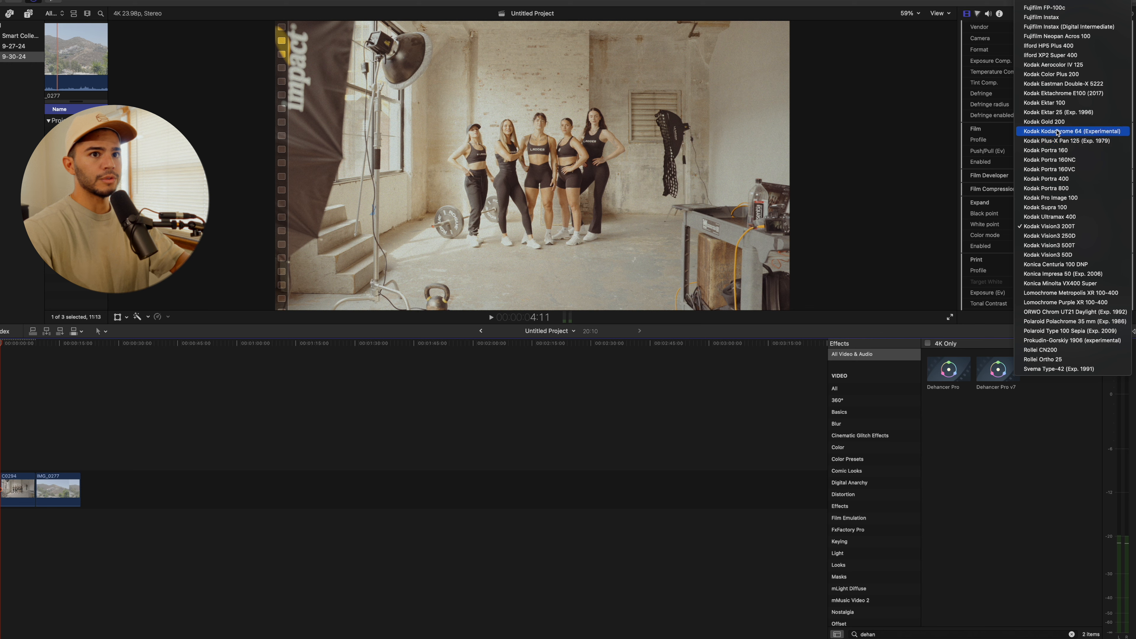
{"action": "left_click", "coordinate": [1057, 123]}
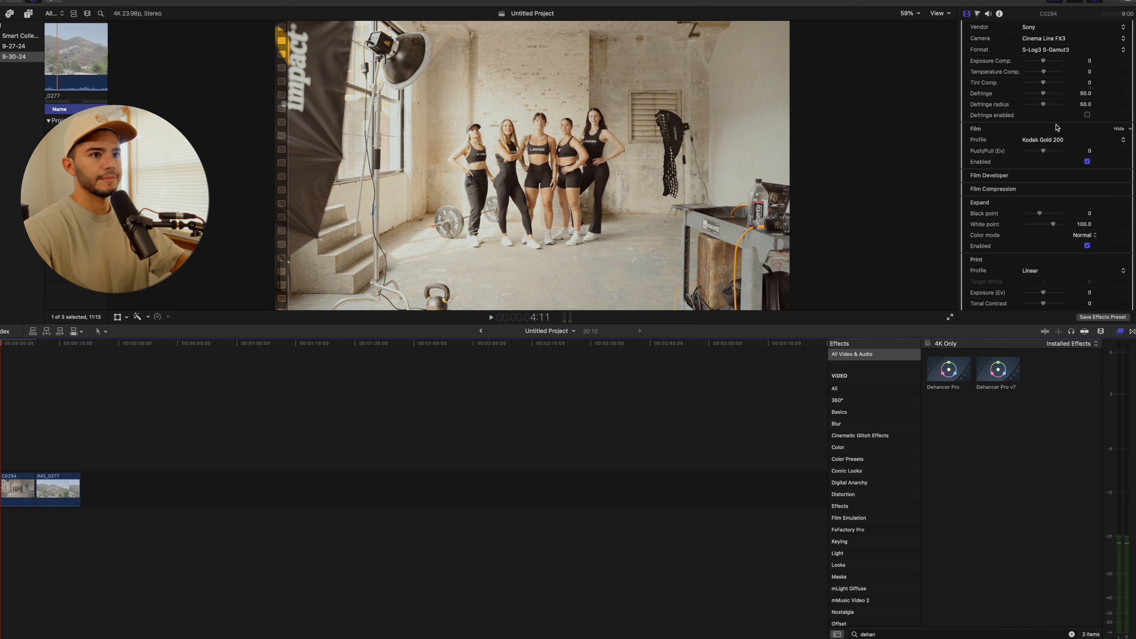
Try a film Push/Pull of 1.3 Ev and reset that parameter
{"action": "scroll", "coordinate": [1024, 139], "scroll_direction": "down", "scroll_amount": 1}
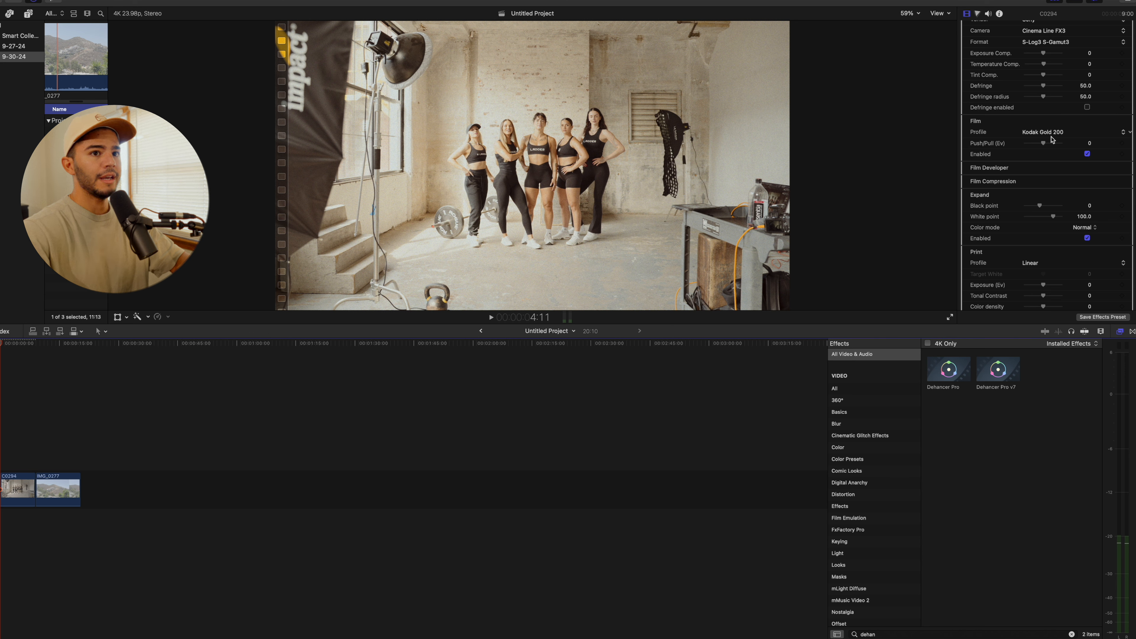
{"action": "mouse_move", "coordinate": [1043, 144]}
{"action": "left_mouse_down"}
{"action": "mouse_move", "coordinate": [1029, 148]}
{"action": "mouse_move", "coordinate": [1054, 147]}
{"action": "left_mouse_up"}
{"action": "left_click", "coordinate": [1130, 144]}
{"action": "left_click", "coordinate": [1114, 149]}
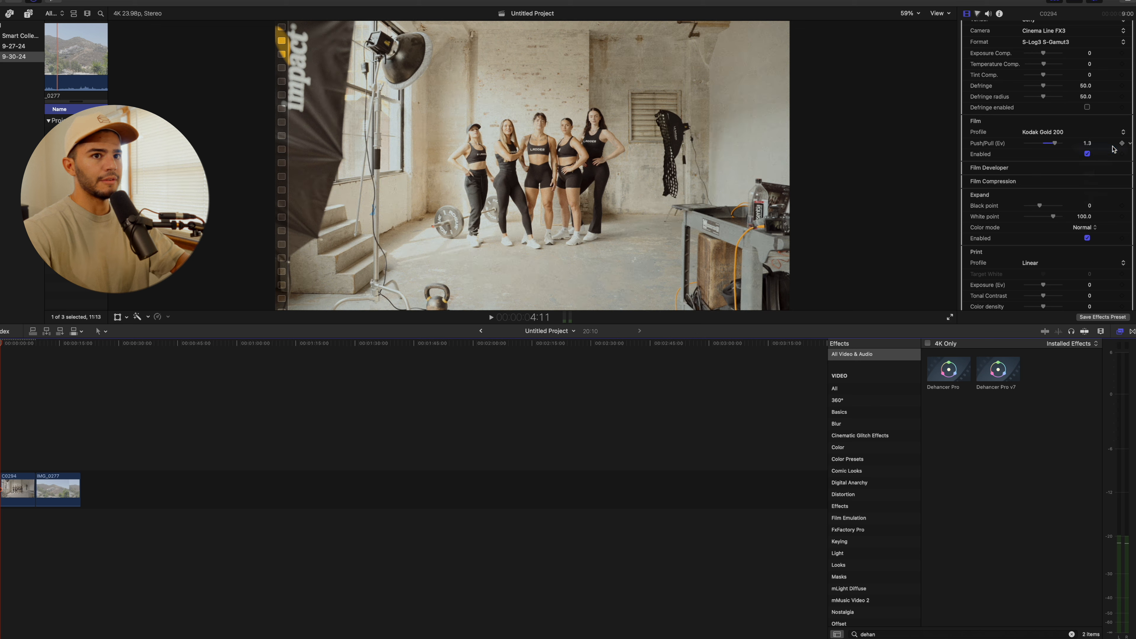
Try the Cineon Film Log, Fujifilm 3513 Print film and Kodak 2383 Print Film print profiles
{"action": "scroll", "coordinate": [1071, 158], "scroll_direction": "down", "scroll_amount": 1}
{"action": "scroll", "coordinate": [1071, 158], "scroll_direction": "down", "scroll_amount": 5}
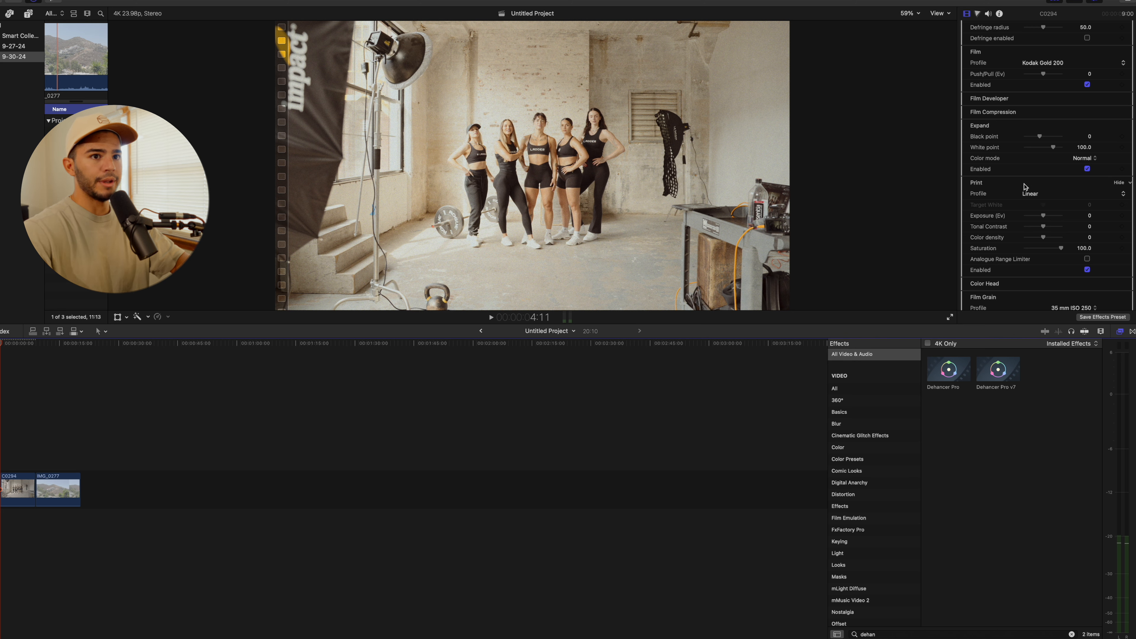
{"action": "scroll", "coordinate": [1024, 186], "scroll_direction": "down", "scroll_amount": 2}
{"action": "left_click", "coordinate": [1036, 178]}
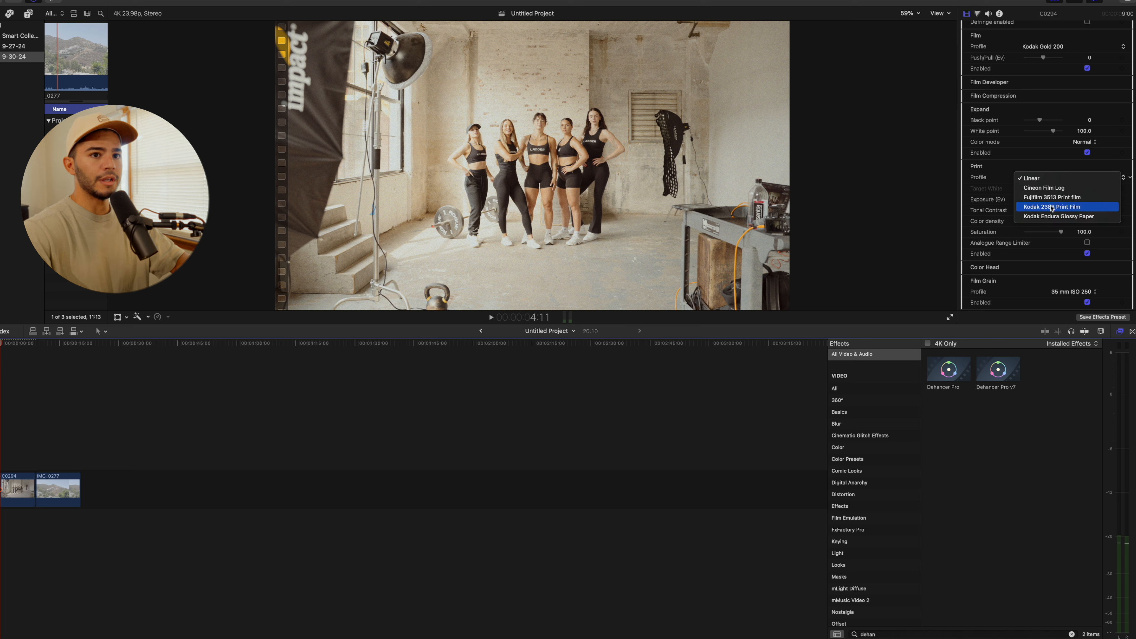
{"action": "left_click", "coordinate": [1054, 190]}
{"action": "left_click", "coordinate": [1057, 181]}
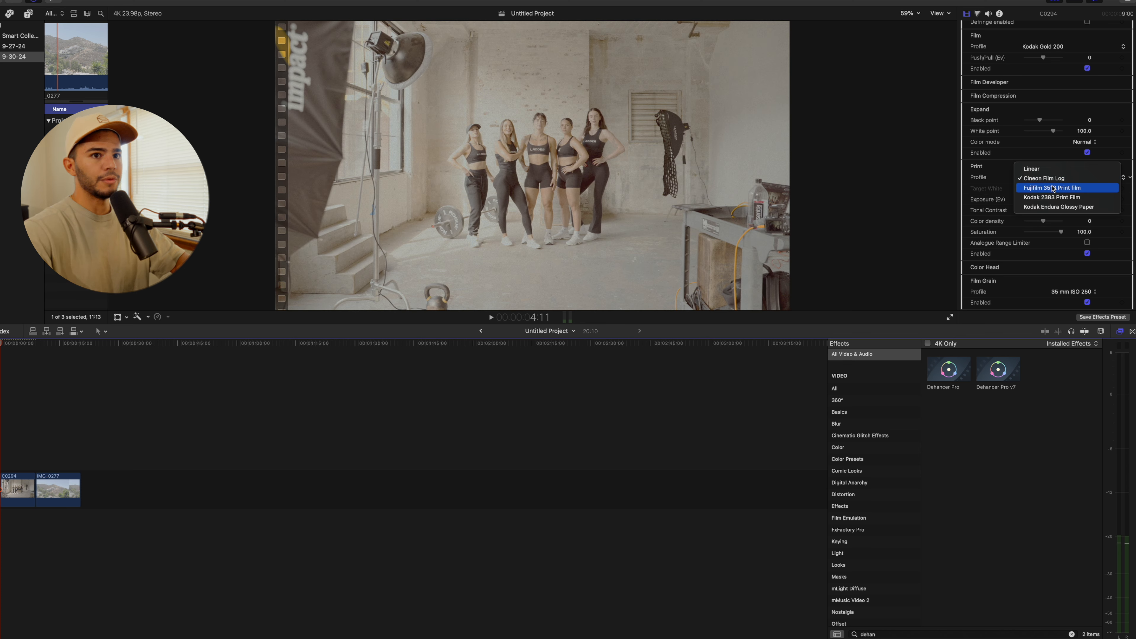
{"action": "left_click", "coordinate": [1079, 191]}
{"action": "left_click", "coordinate": [1066, 180]}
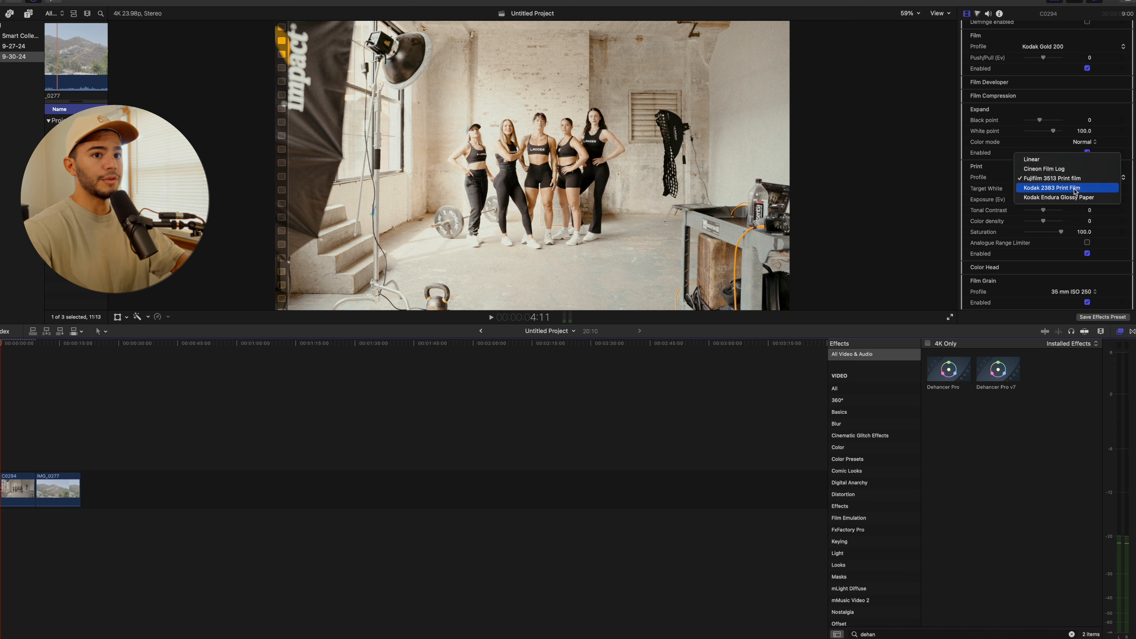
{"action": "left_click", "coordinate": [1065, 189]}
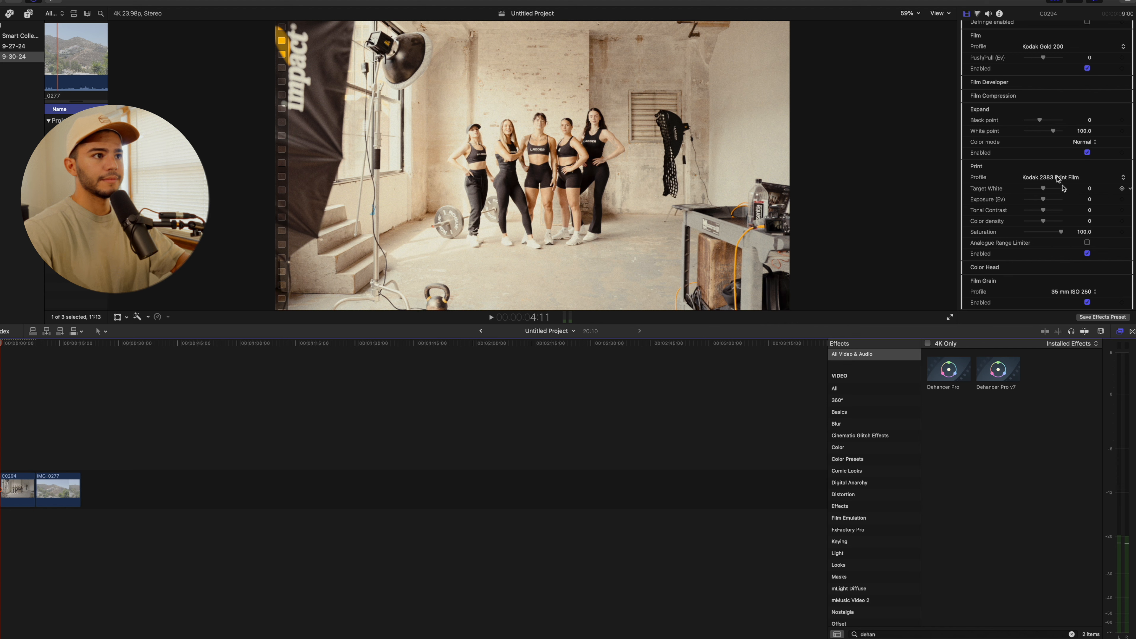
Set the print profile to Kodak Endura Glossy Paper
{"action": "left_click", "coordinate": [1054, 178]}
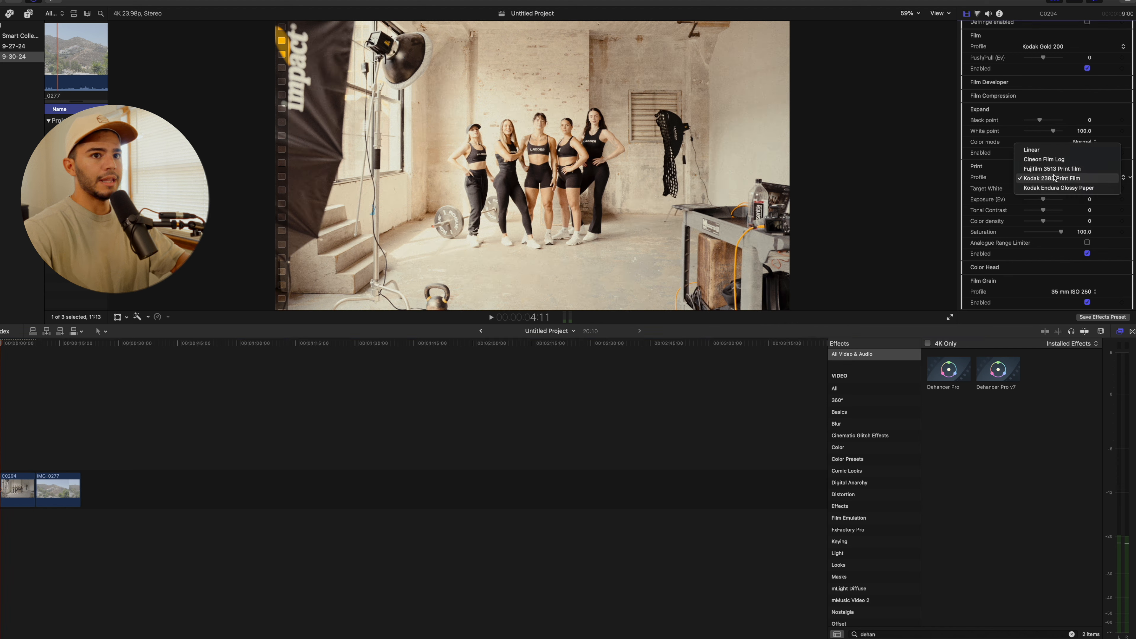
{"action": "left_click", "coordinate": [1081, 188]}
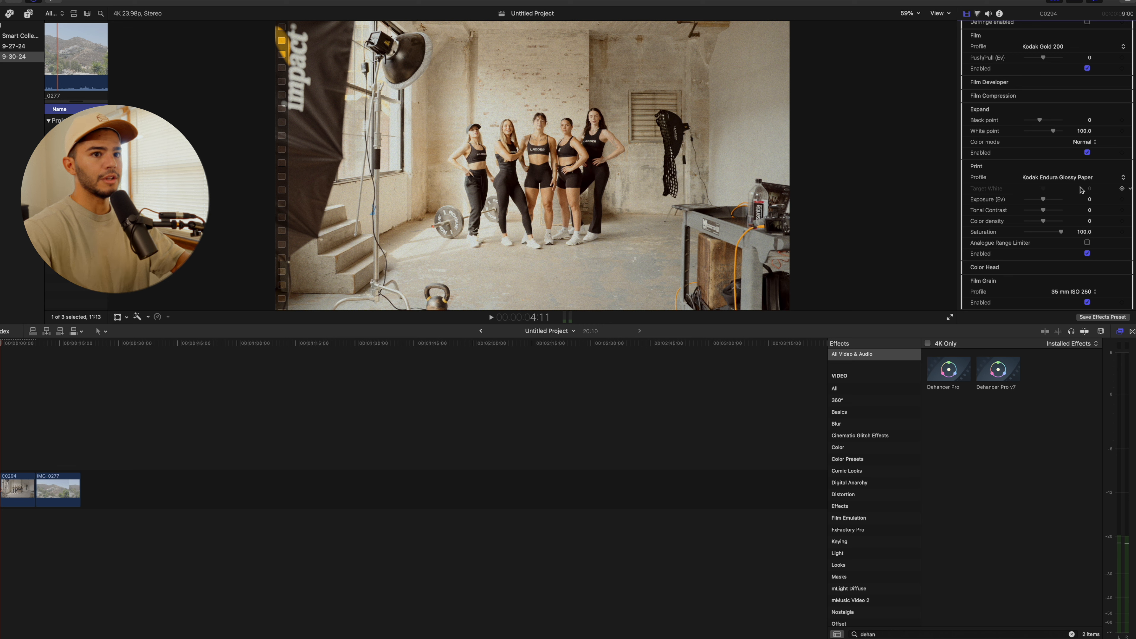
Set the print exposure to -0.46 Ev and the tonal contrast to 4.0
{"action": "scroll", "coordinate": [1059, 196], "scroll_direction": "down", "scroll_amount": 1}
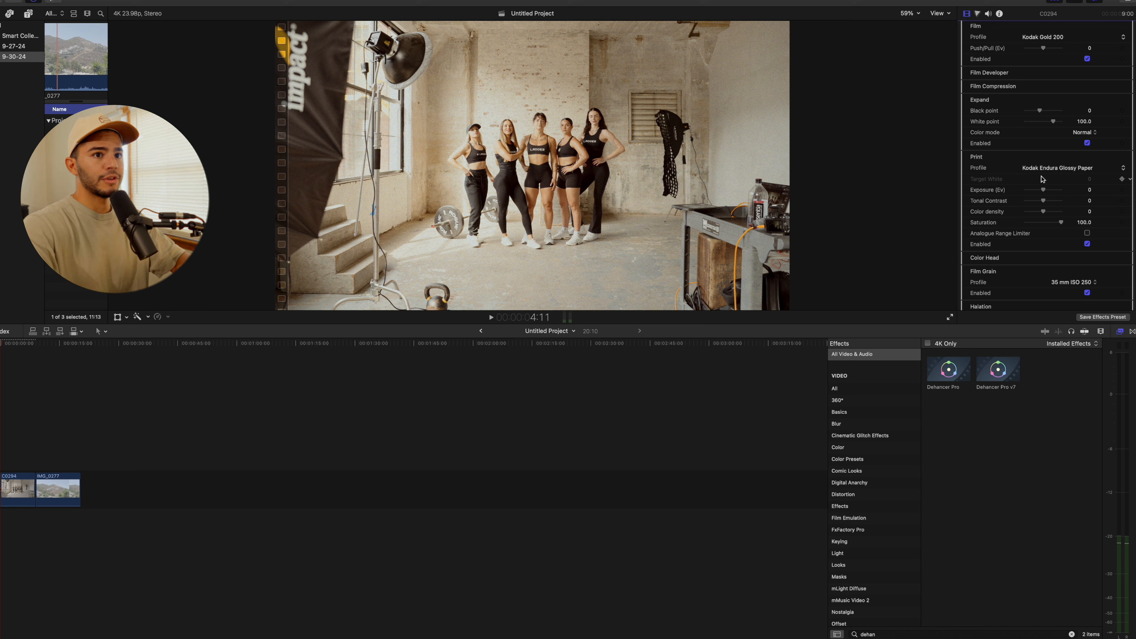
{"action": "scroll", "coordinate": [1049, 193], "scroll_direction": "up", "scroll_amount": 5}
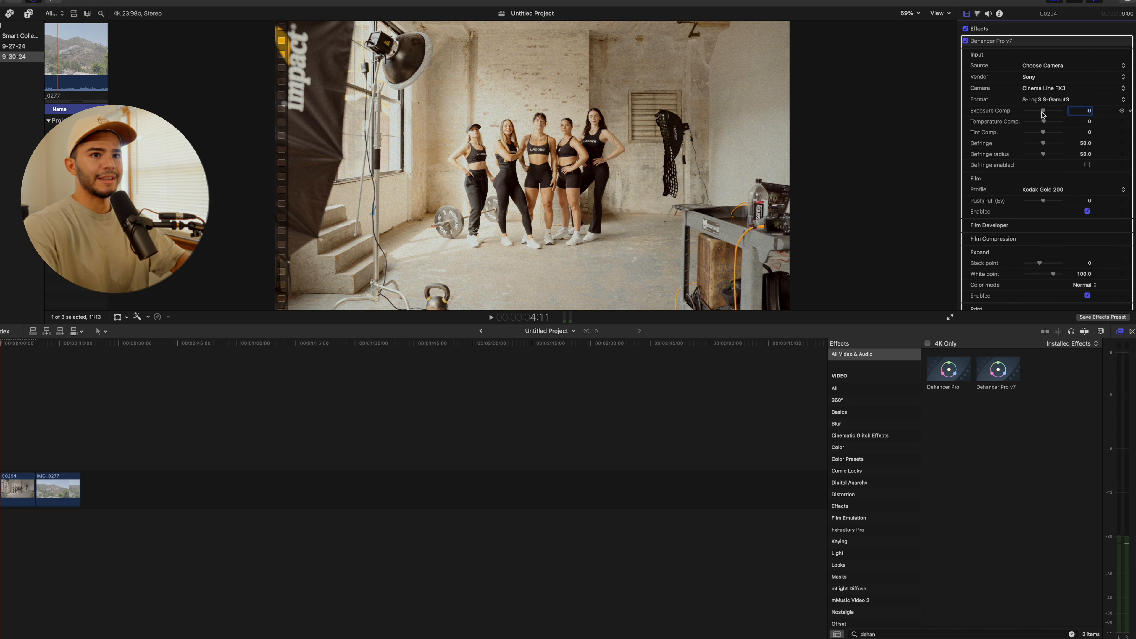
{"action": "scroll", "coordinate": [1042, 114], "scroll_direction": "down", "scroll_amount": 1}
{"action": "scroll", "coordinate": [1042, 117], "scroll_direction": "down", "scroll_amount": 6}
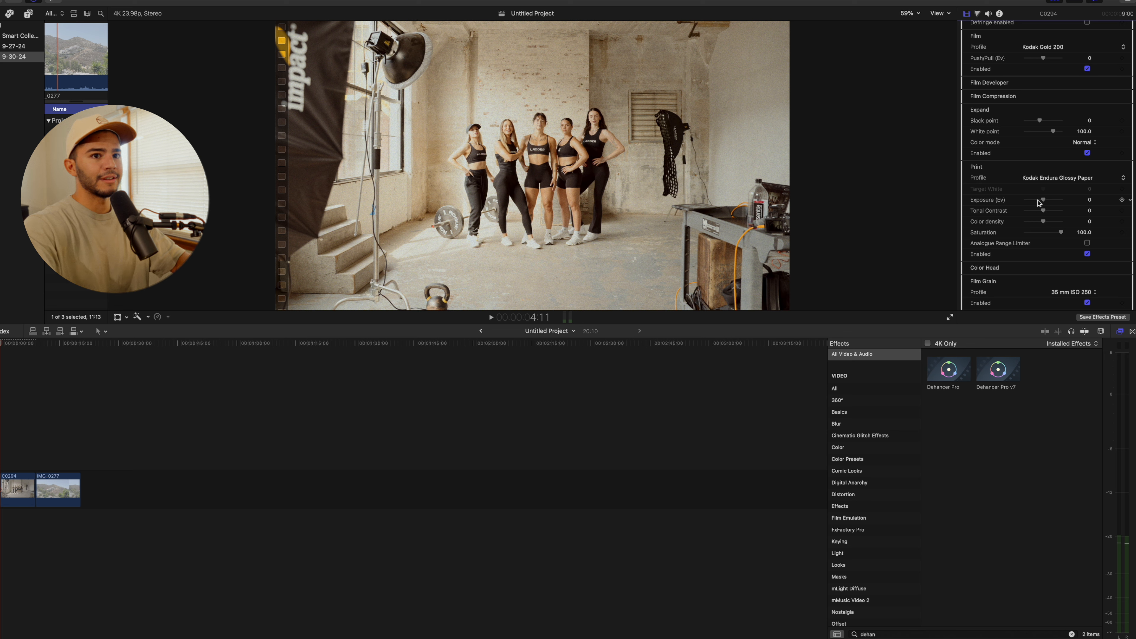
{"action": "left_click_drag", "start_coordinate": [1044, 201], "coordinate": [1042, 200]}
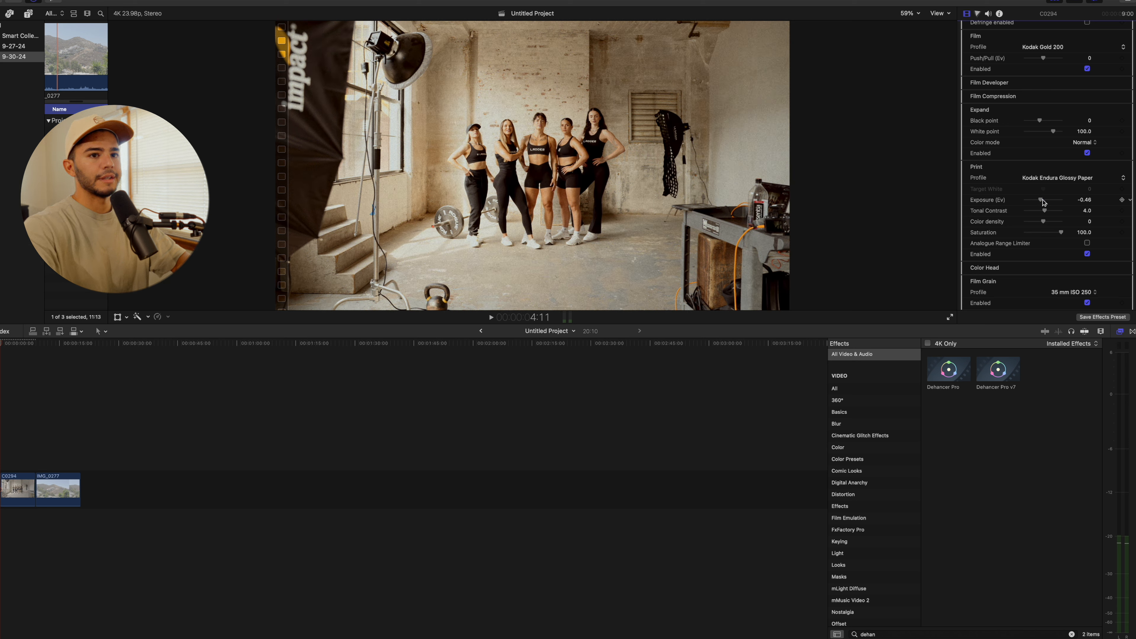
Enable the Film Developer settings and set Color Boost to 4.0
{"action": "scroll", "coordinate": [1043, 203], "scroll_direction": "down", "scroll_amount": 1}
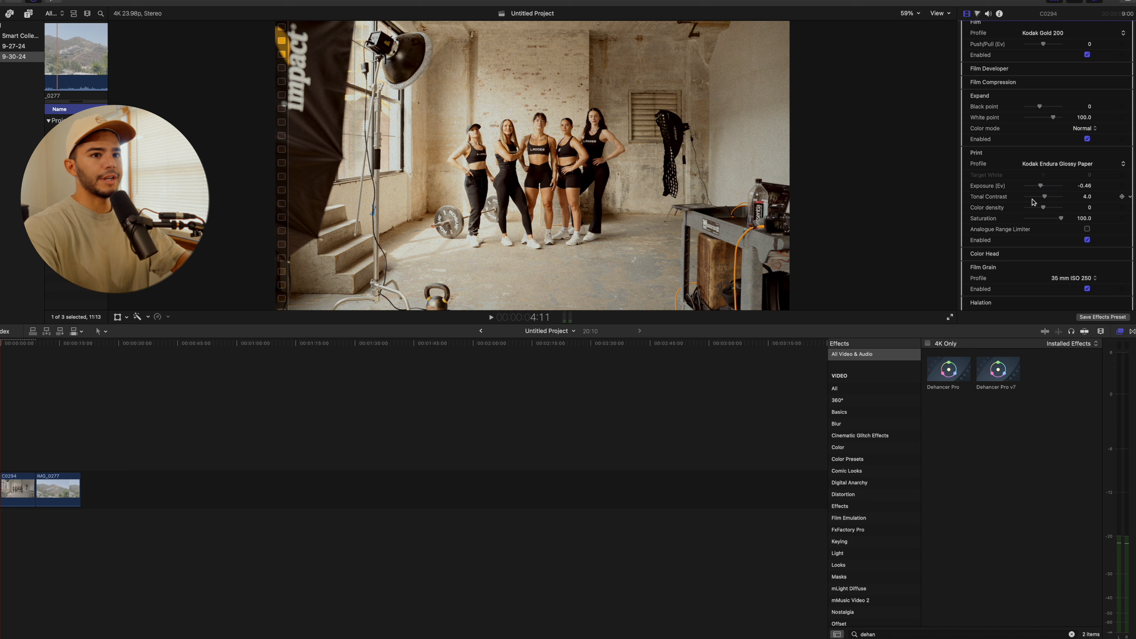
{"action": "scroll", "coordinate": [1043, 228], "scroll_direction": "up", "scroll_amount": 3}
{"action": "scroll", "coordinate": [1051, 261], "scroll_direction": "up", "scroll_amount": 1}
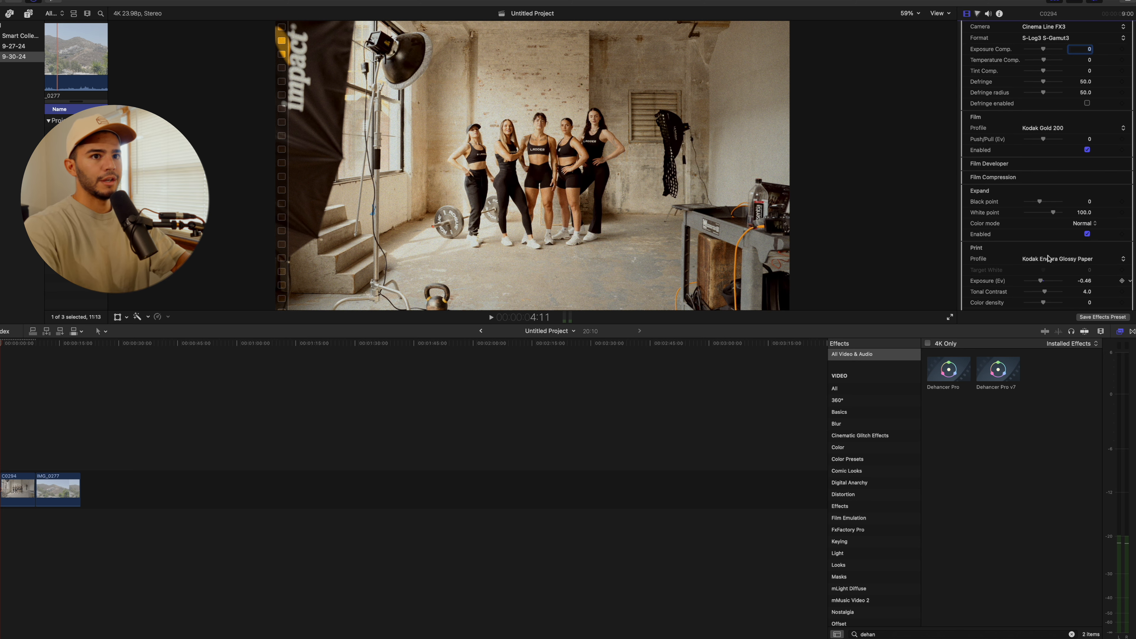
{"action": "left_click", "coordinate": [1118, 164]}
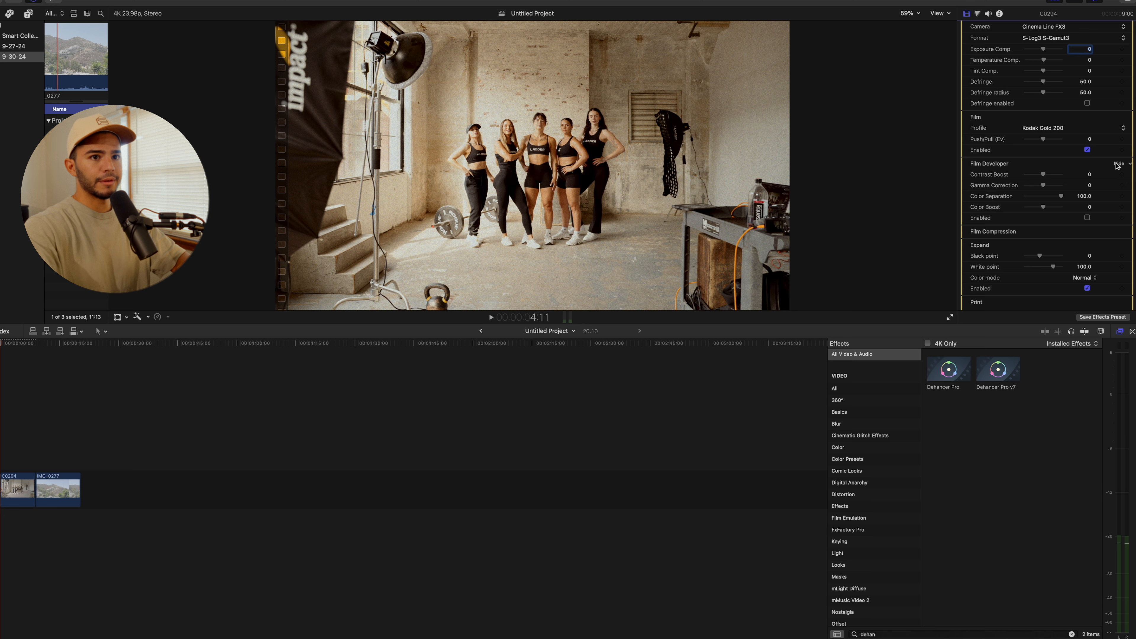
{"action": "scroll", "coordinate": [1084, 197], "scroll_direction": "down", "scroll_amount": 1}
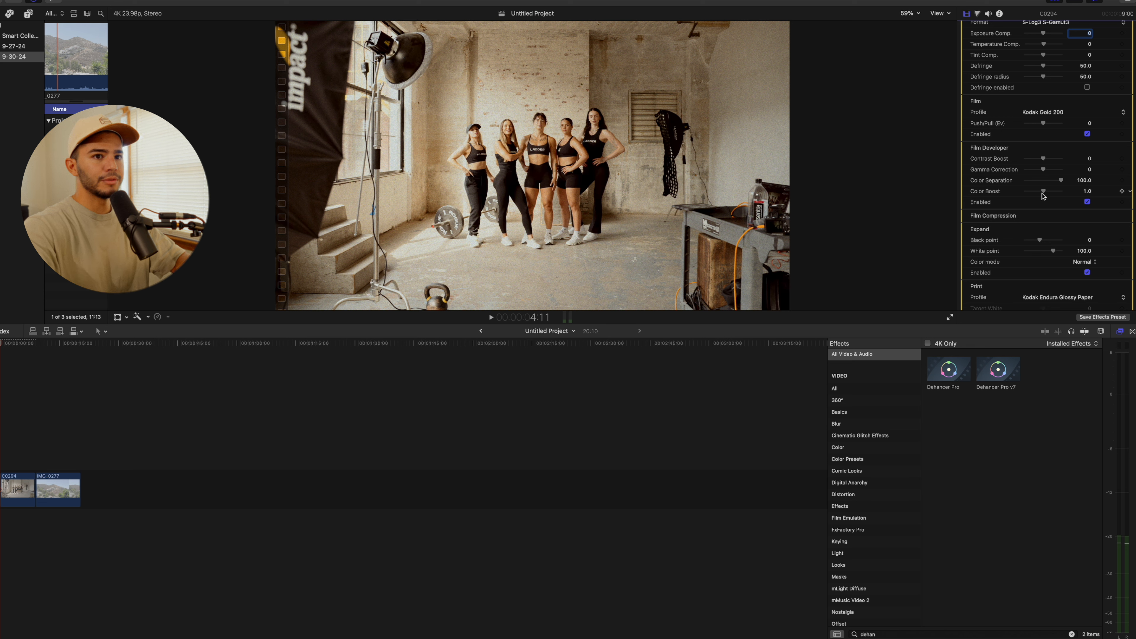
{"action": "left_click_drag", "start_coordinate": [1042, 192], "coordinate": [1044, 193]}
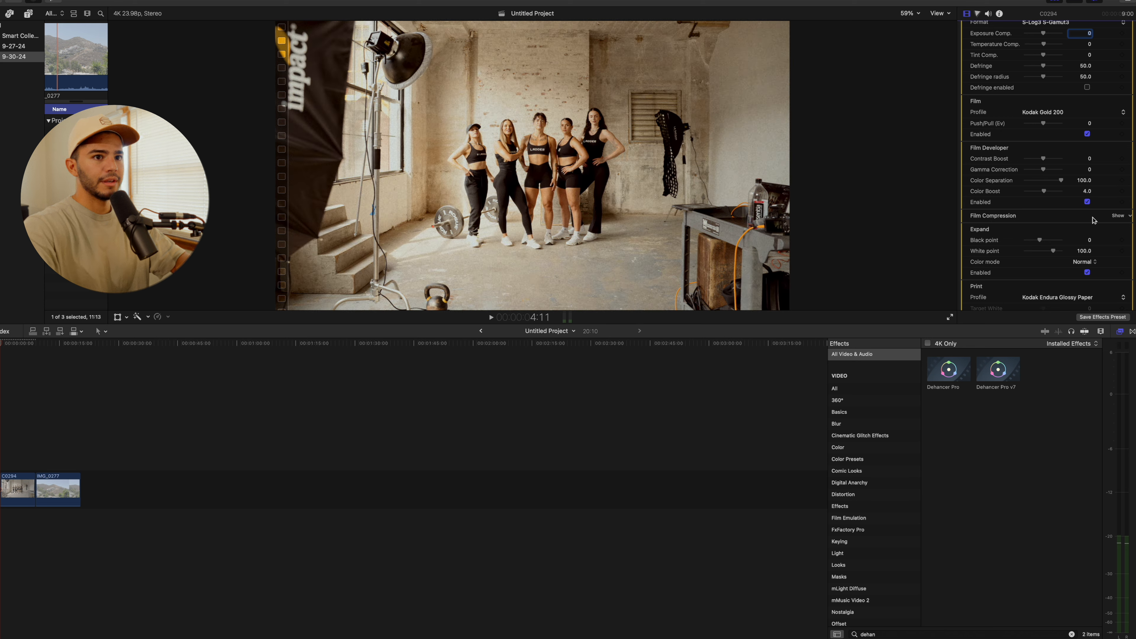
Enable Film Compression with its default settings, switching it off and on once to compare the image
{"action": "left_click", "coordinate": [1116, 216]}
{"action": "scroll", "coordinate": [1086, 220], "scroll_direction": "down", "scroll_amount": 3}
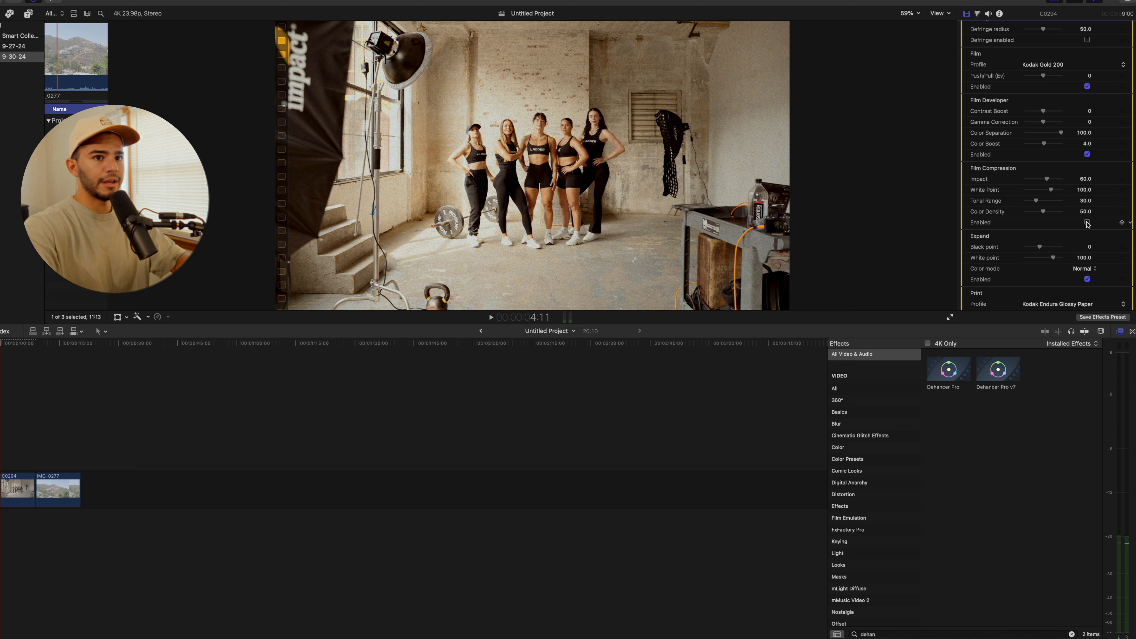
{"action": "left_click", "coordinate": [1087, 223]}
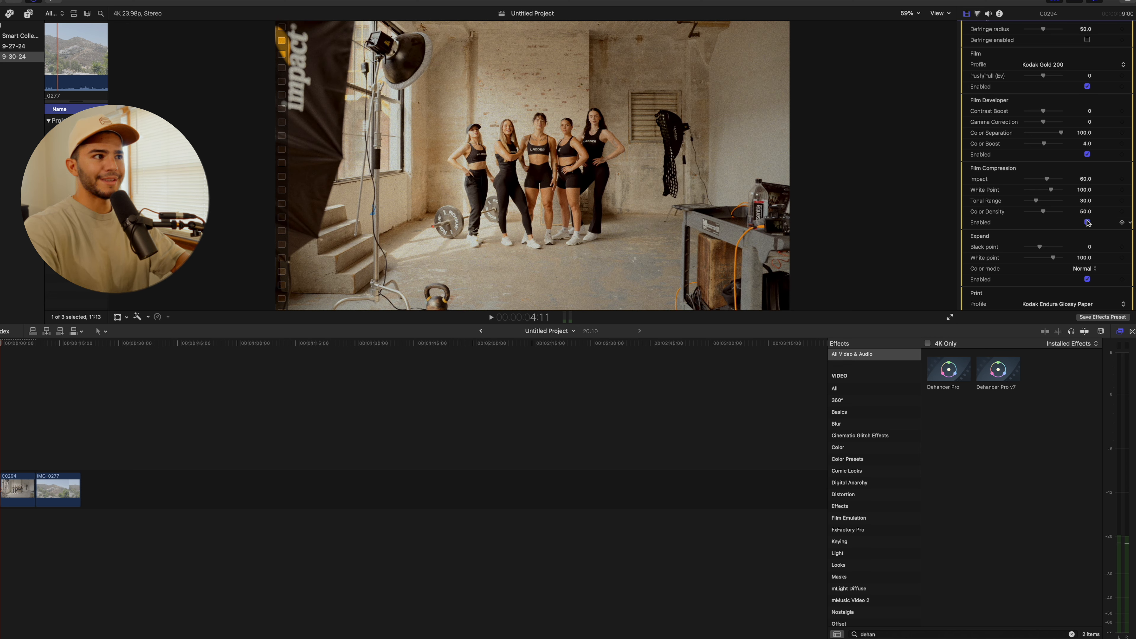
{"action": "left_click", "coordinate": [1087, 222]}
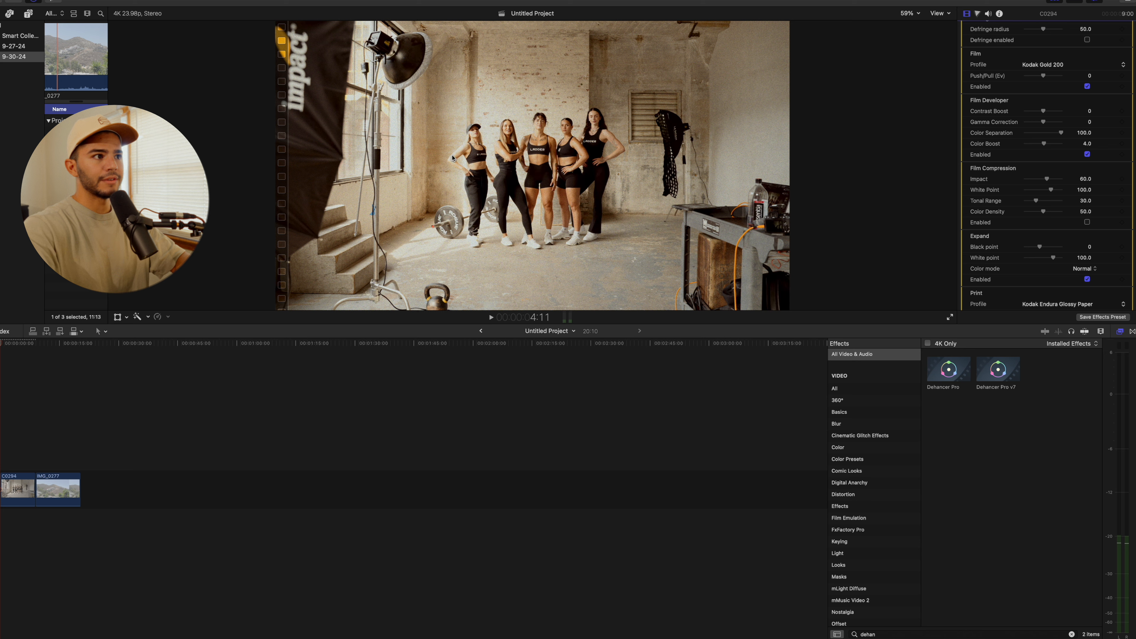
{"action": "left_click", "coordinate": [1087, 222]}
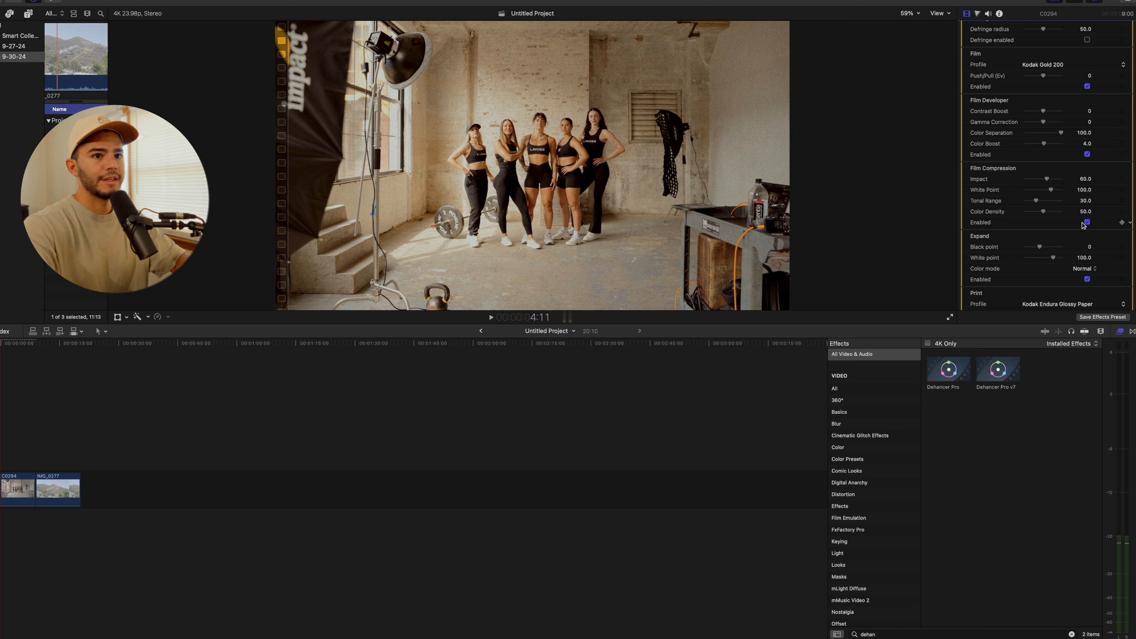
Try the print's Analogue Range Limiter, and switch Film Grain off and back on to compare the image
{"action": "scroll", "coordinate": [1050, 191], "scroll_direction": "down", "scroll_amount": 1}
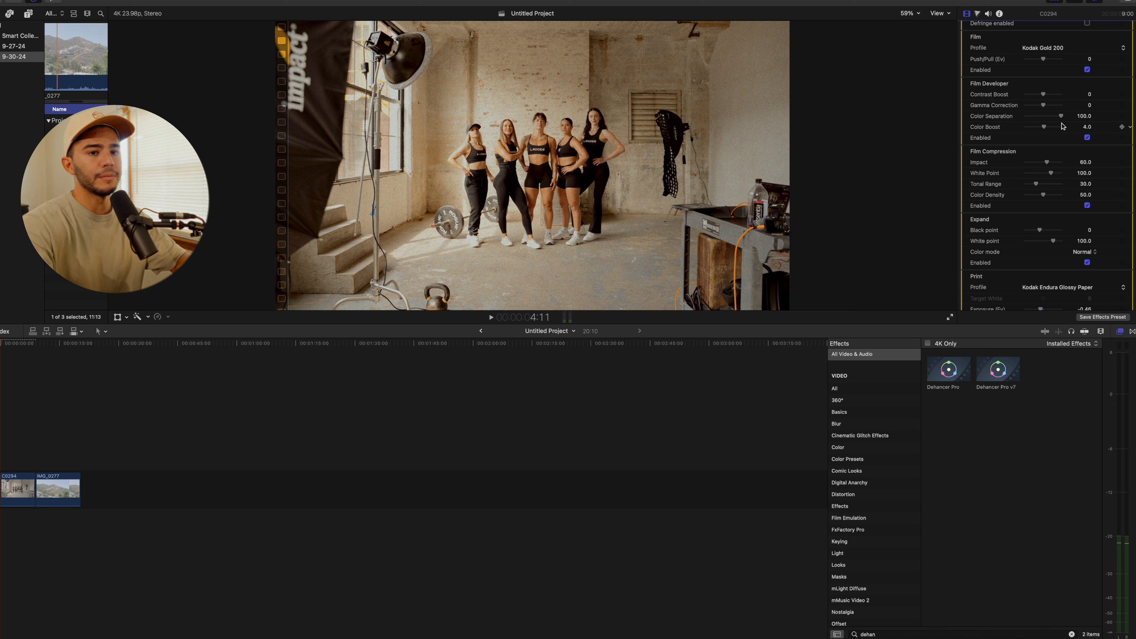
{"action": "scroll", "coordinate": [1062, 126], "scroll_direction": "down", "scroll_amount": 3}
{"action": "scroll", "coordinate": [1061, 127], "scroll_direction": "down", "scroll_amount": 4}
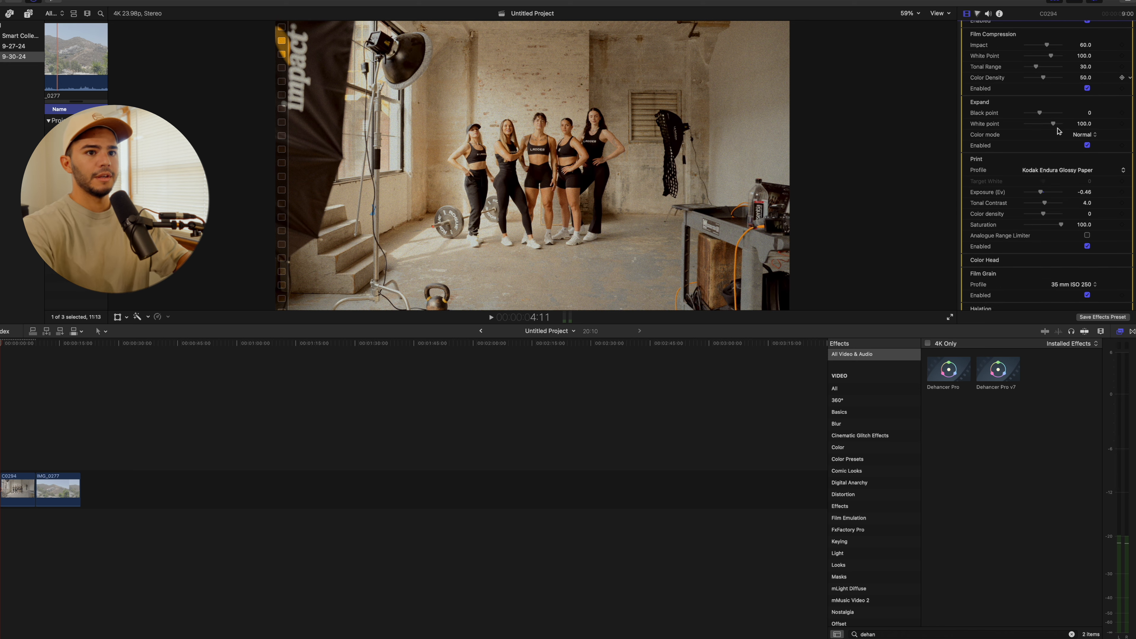
{"action": "scroll", "coordinate": [1068, 179], "scroll_direction": "down", "scroll_amount": 5}
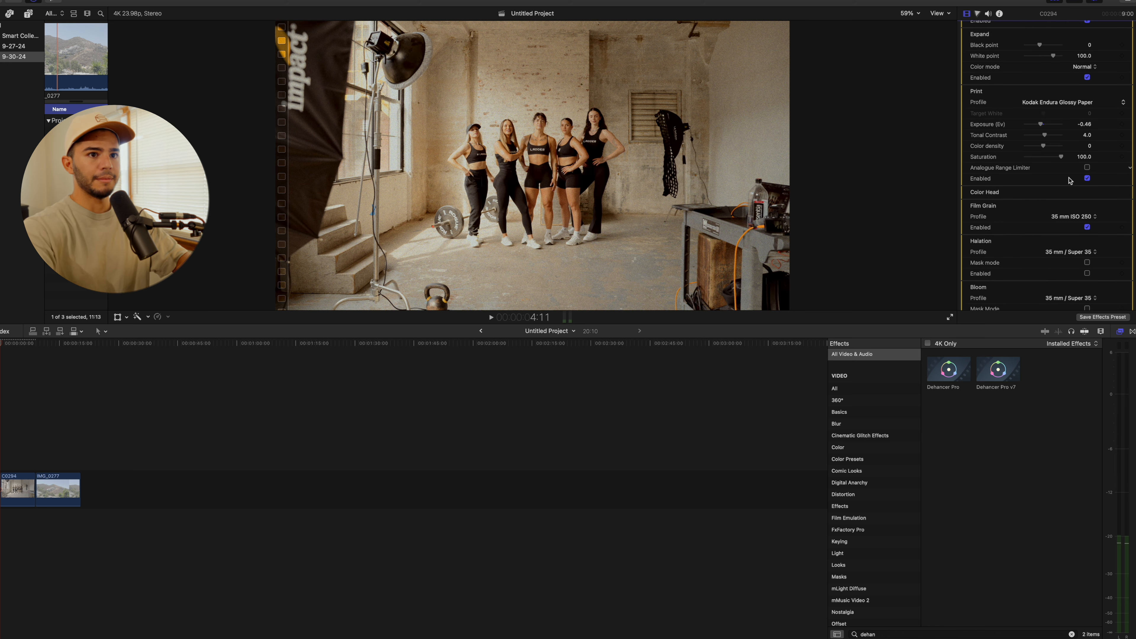
{"action": "left_click", "coordinate": [1087, 169]}
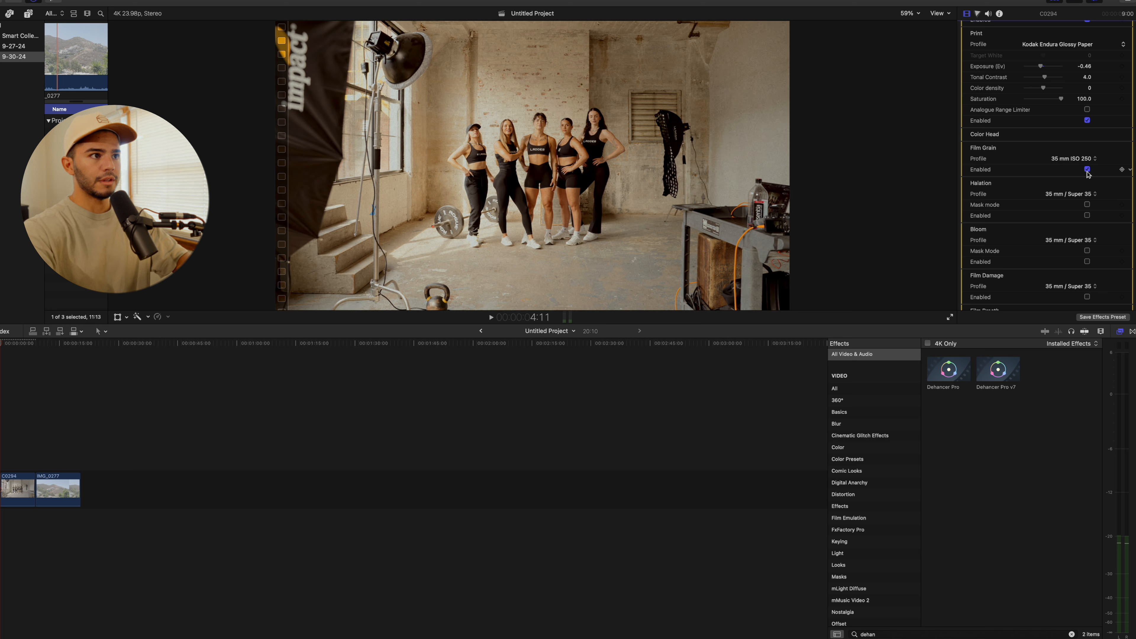
{"action": "left_click", "coordinate": [1086, 170]}
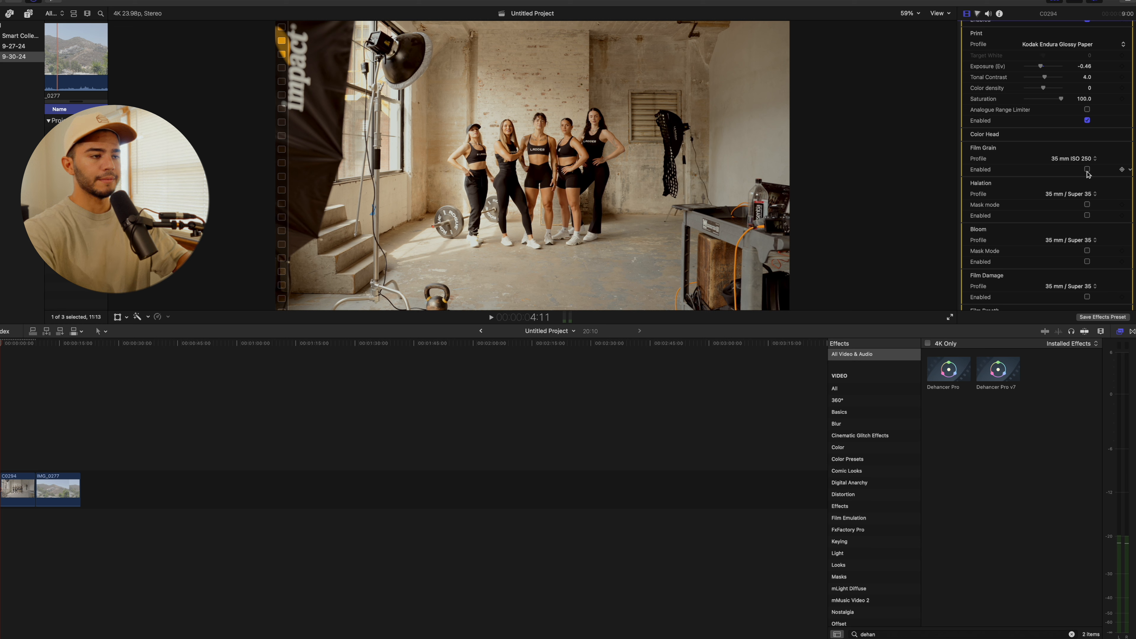
{"action": "left_click", "coordinate": [1087, 170]}
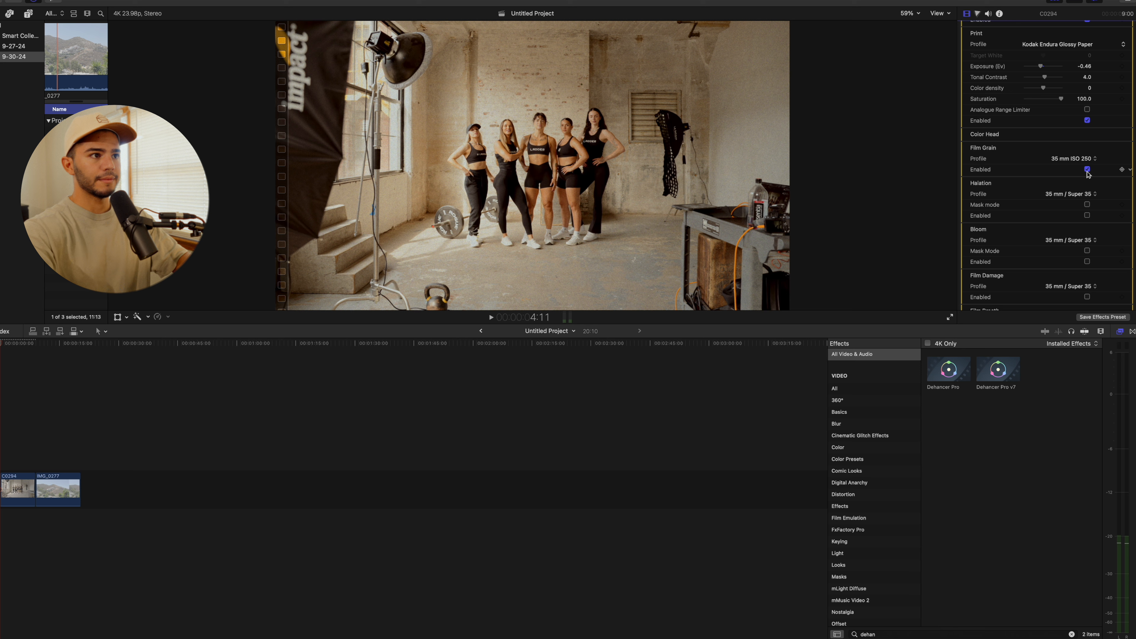
Try the 65 mm ISO 500 and 8 mm ISO 50 film grain profiles
{"action": "left_click", "coordinate": [1078, 159]}
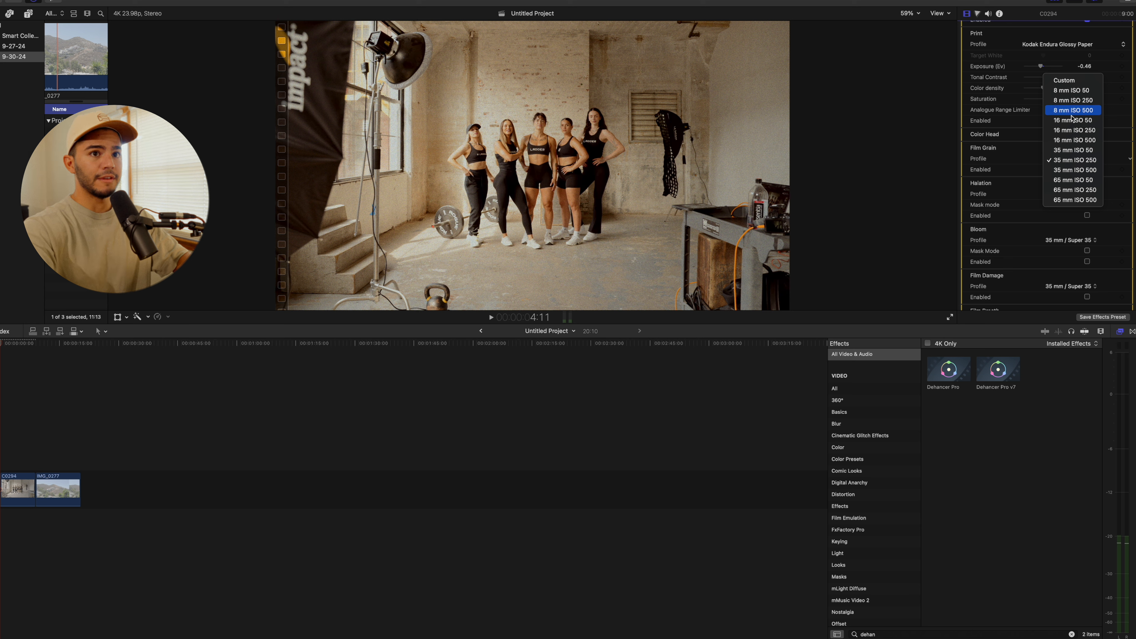
{"action": "left_click", "coordinate": [1069, 200]}
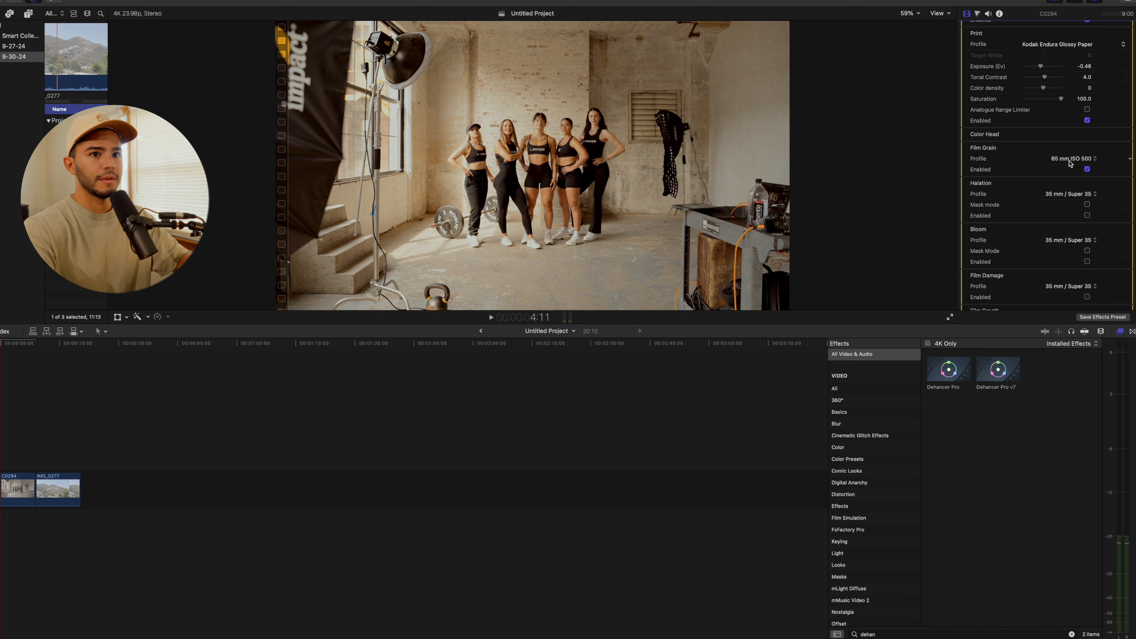
{"action": "left_click", "coordinate": [1080, 158]}
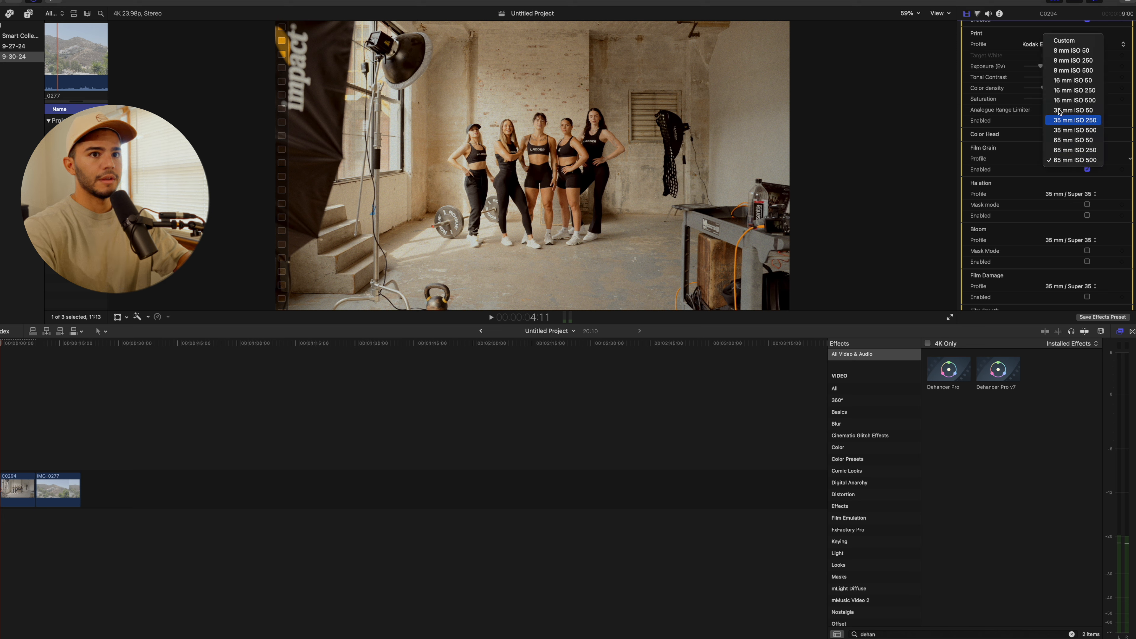
{"action": "left_click", "coordinate": [1068, 53]}
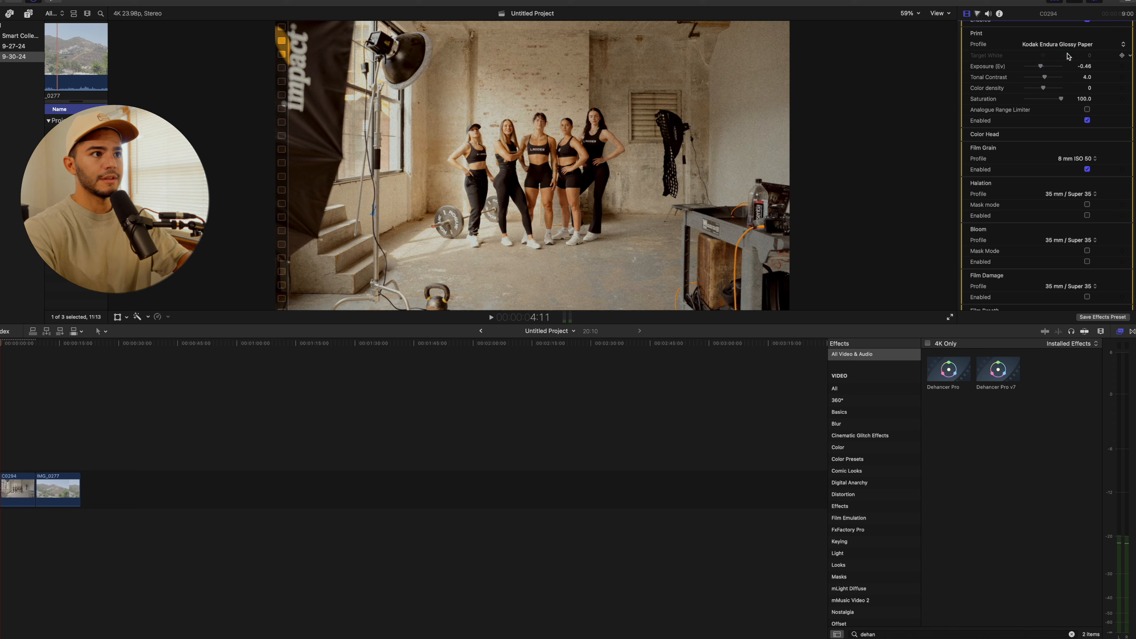
Use a Custom film grain profile with an amount of 4.0 and a size of 27.0
{"action": "left_click", "coordinate": [1070, 159]}
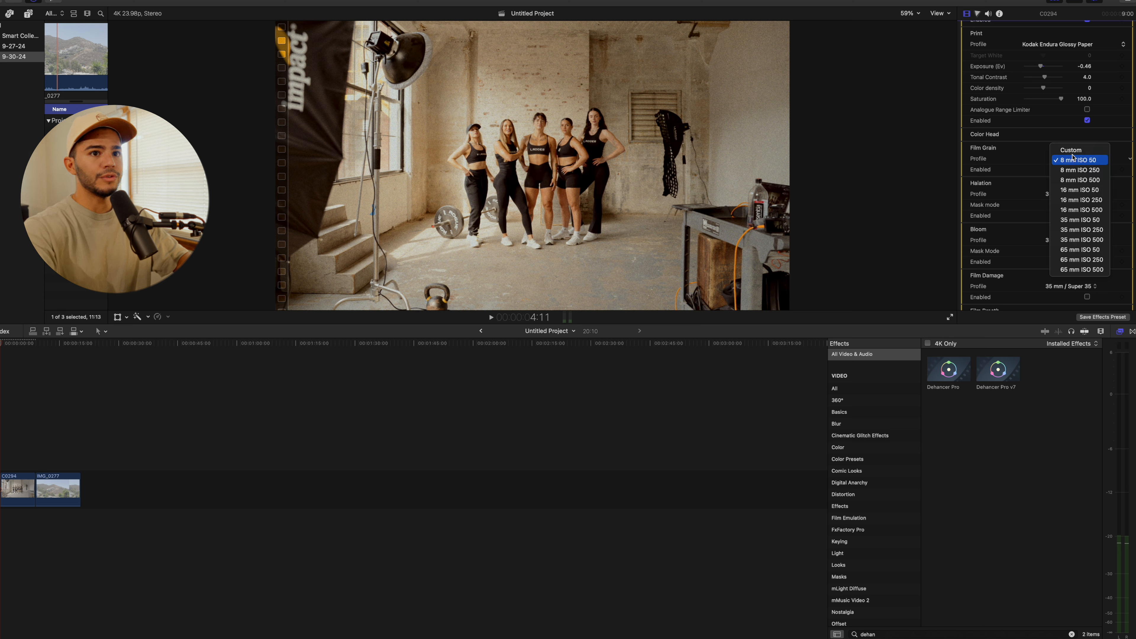
{"action": "left_click", "coordinate": [1072, 151]}
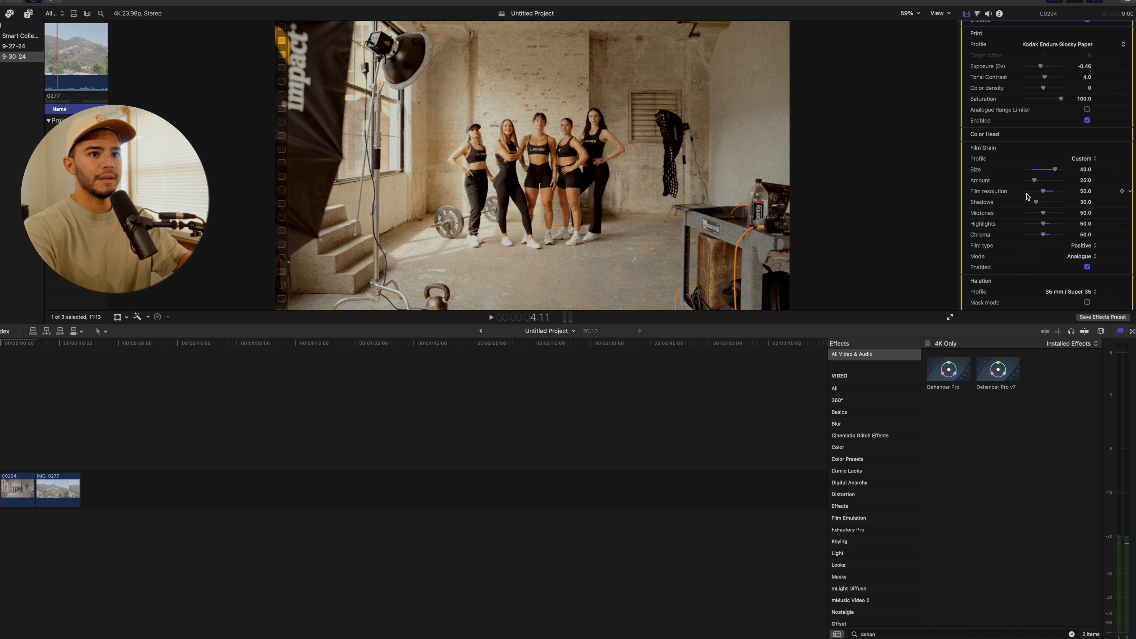
{"action": "left_click_drag", "start_coordinate": [1034, 180], "coordinate": [1027, 180]}
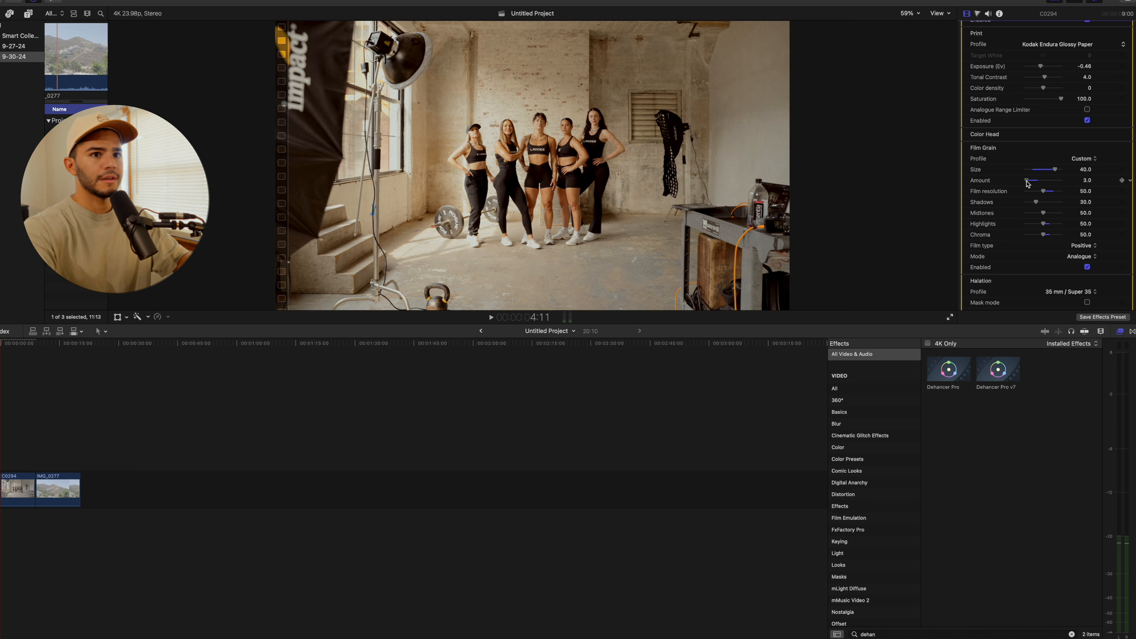
{"action": "left_click_drag", "start_coordinate": [1053, 173], "coordinate": [1046, 172]}
Inspect the film grain with the viewer at 100%, return to the fitted view and collapse the Film Grain settings
{"action": "left_click", "coordinate": [916, 13]}
{"action": "left_click", "coordinate": [920, 68]}
{"action": "left_click_drag", "start_coordinate": [933, 161], "coordinate": [933, 160]}
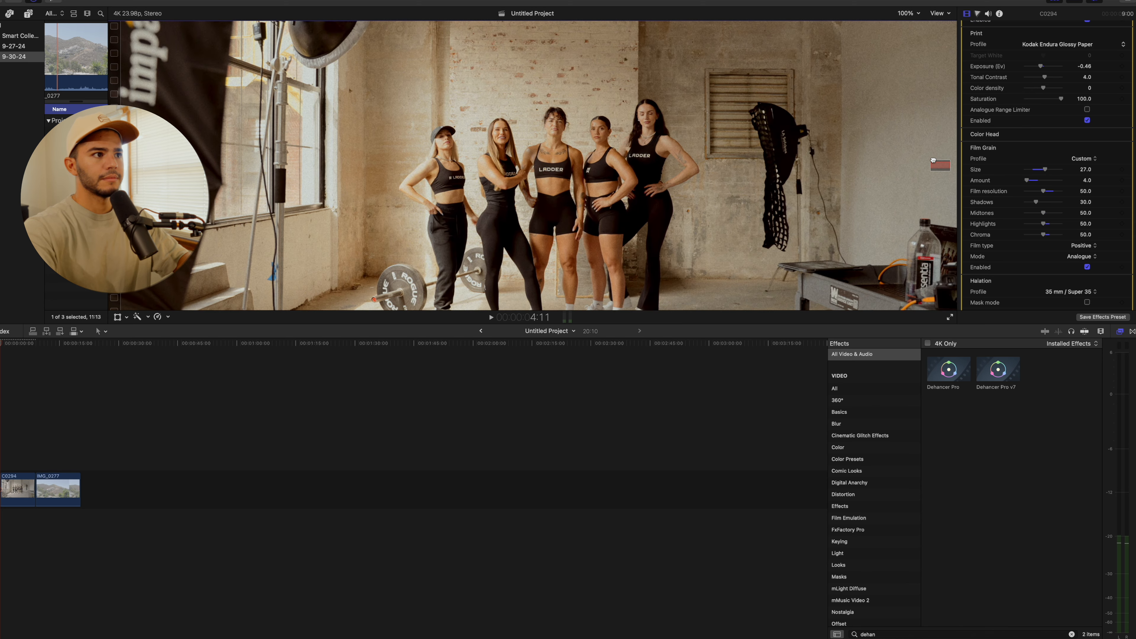
{"action": "left_click", "coordinate": [907, 13]}
{"action": "left_click", "coordinate": [916, 22]}
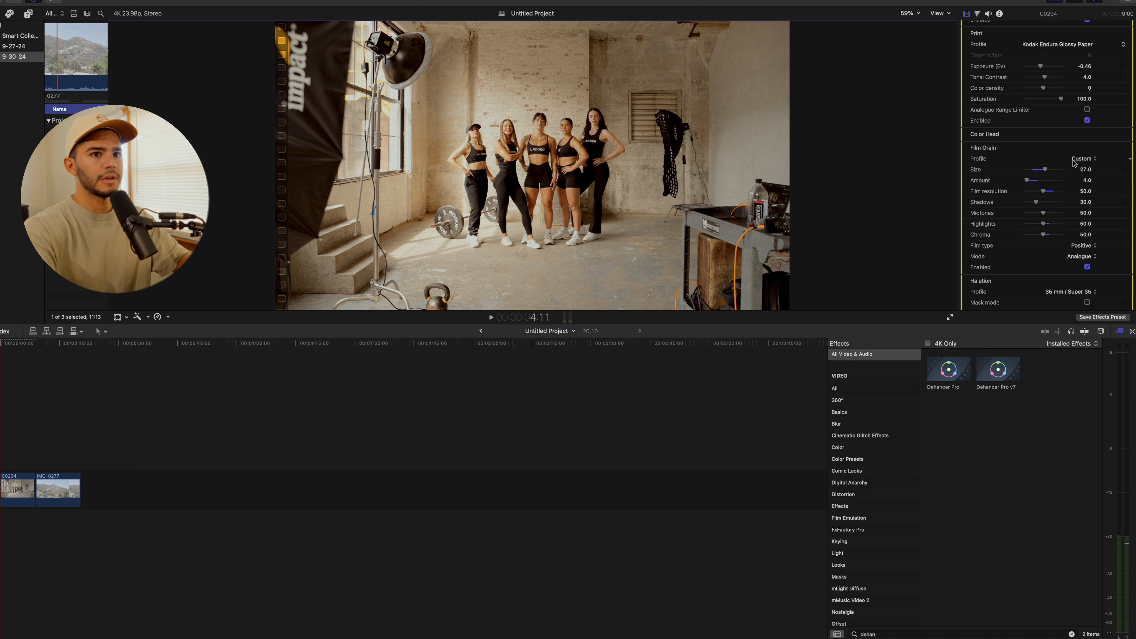
{"action": "left_click", "coordinate": [1119, 148]}
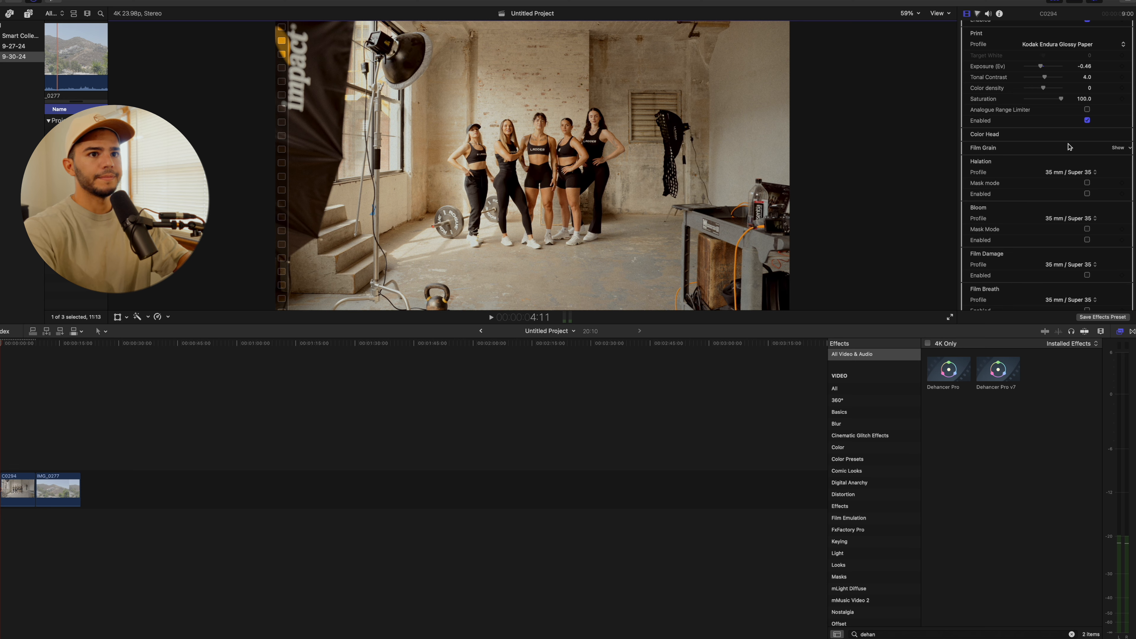
Enable Halation, try the 8 mm / Super 8 profile and set it to 65 mm / 70 mm No Remjet
{"action": "scroll", "coordinate": [1082, 162], "scroll_direction": "down", "scroll_amount": 2}
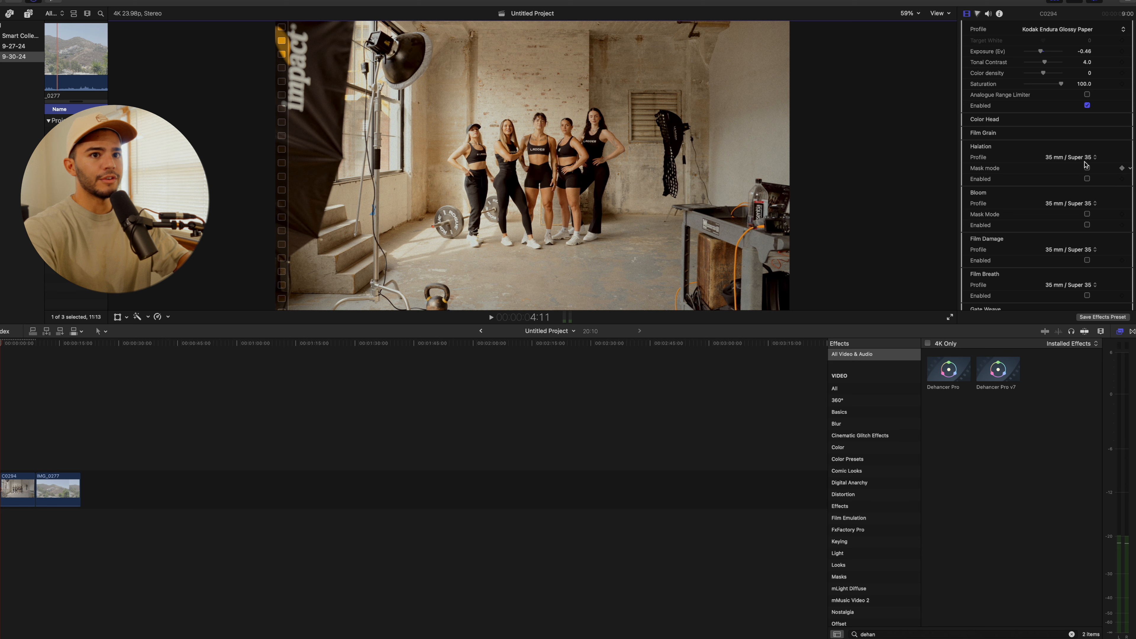
{"action": "left_click", "coordinate": [1087, 179]}
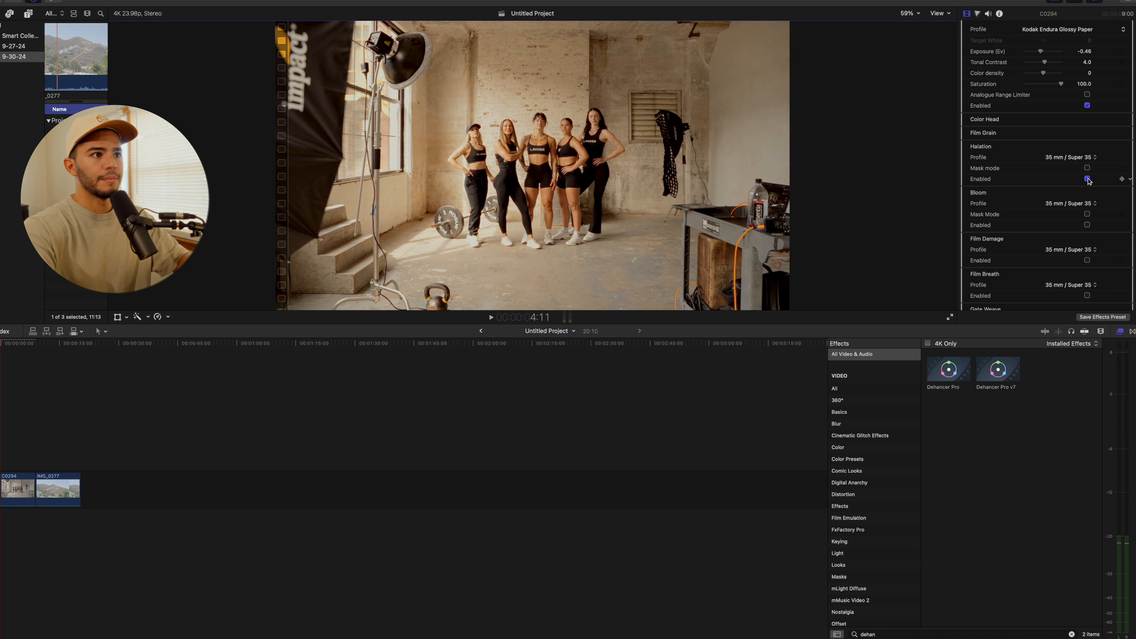
{"action": "left_click", "coordinate": [1068, 159]}
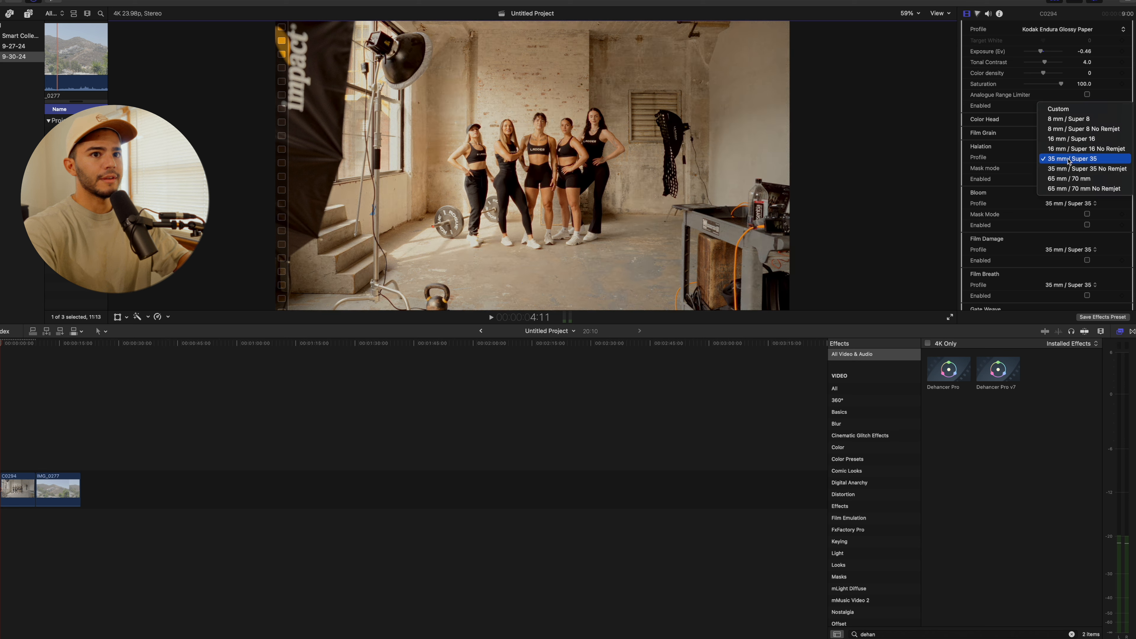
{"action": "left_click", "coordinate": [1073, 119]}
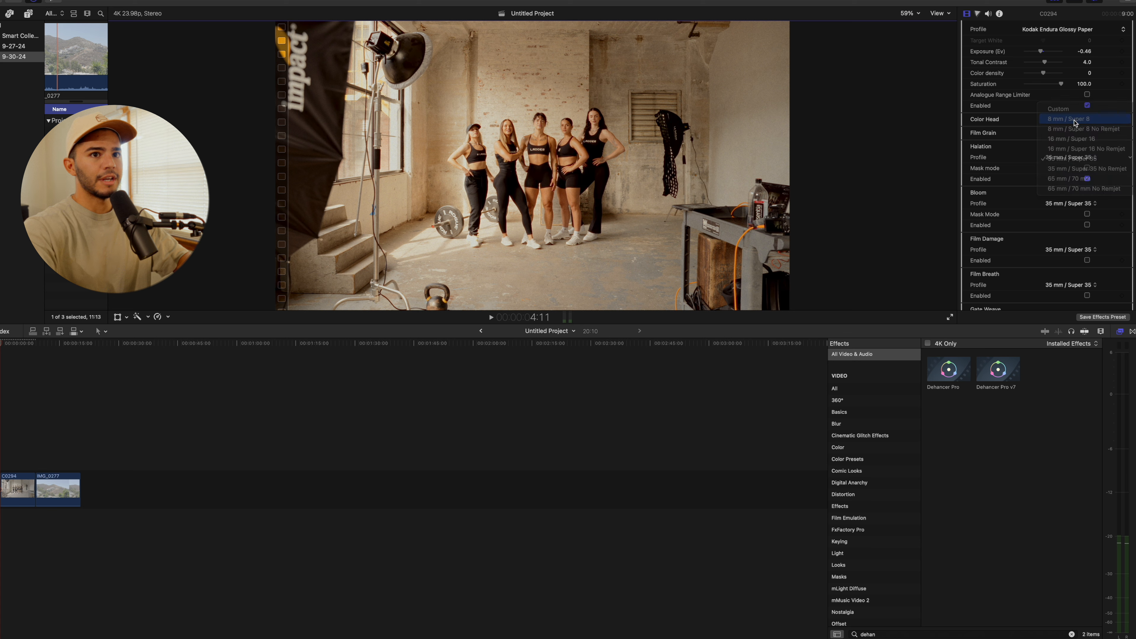
{"action": "left_click", "coordinate": [1072, 157]}
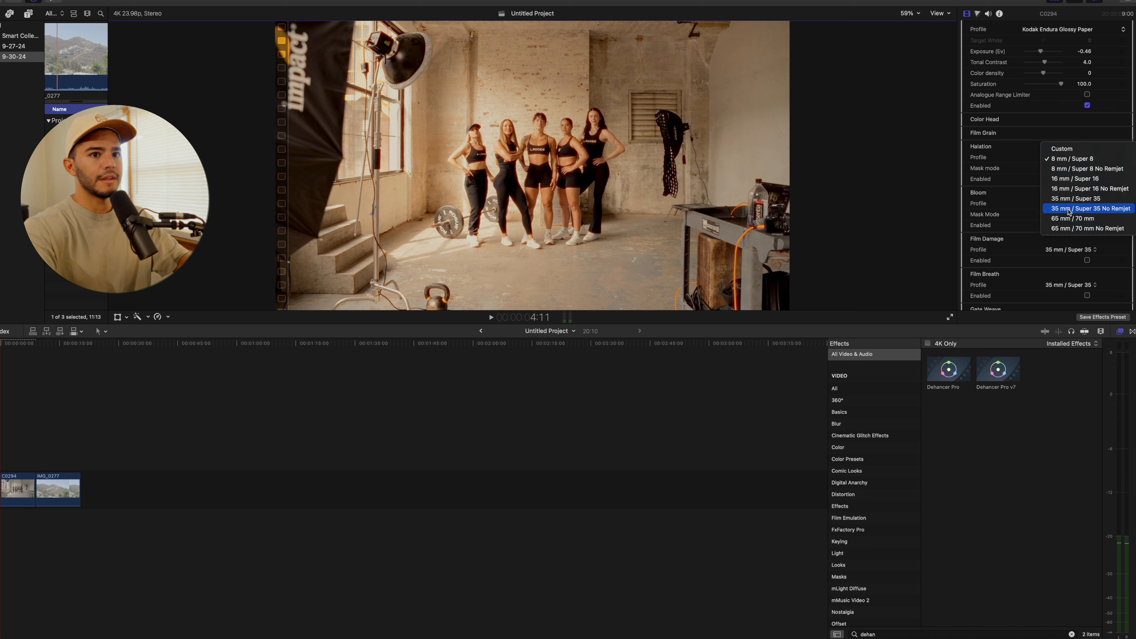
{"action": "left_click", "coordinate": [1068, 229]}
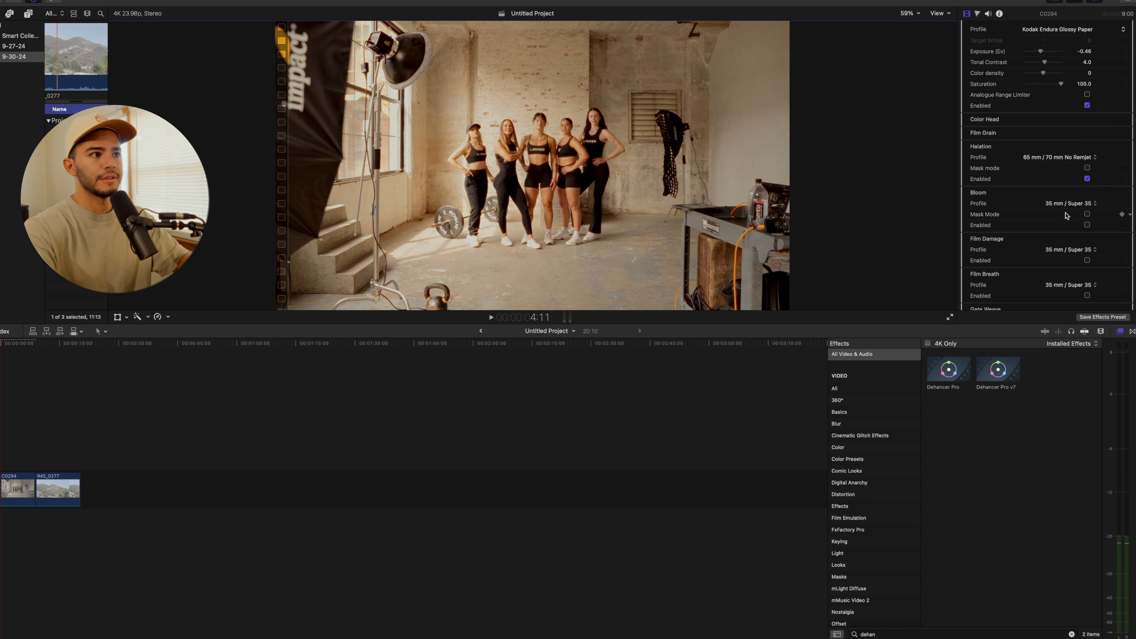
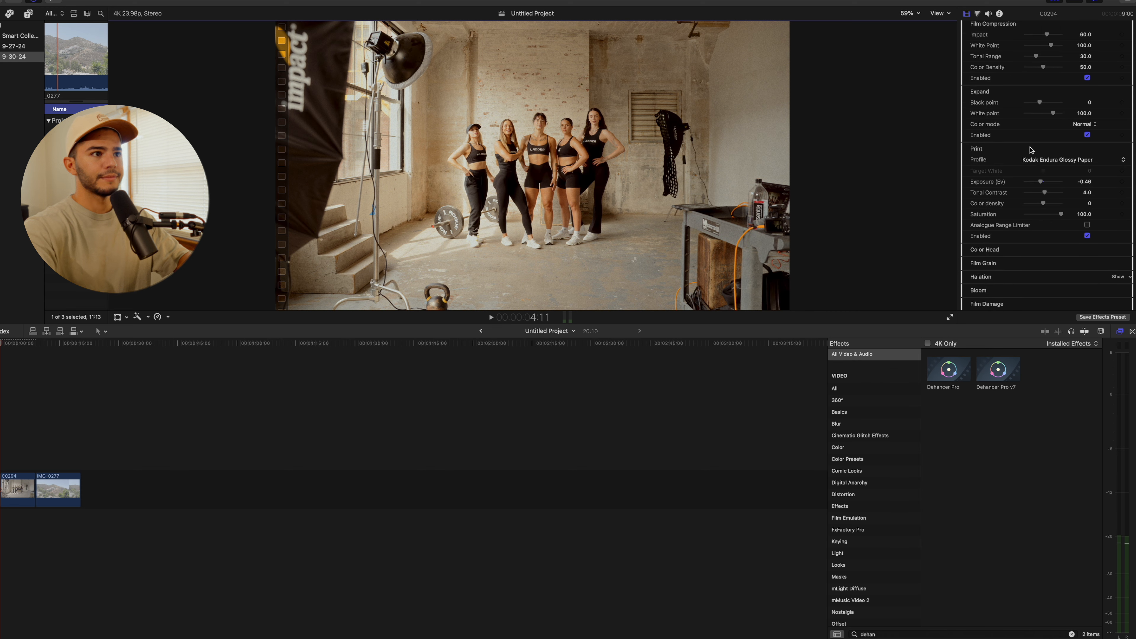
Lower the print exposure to -0.65 Ev and switch off Dehancer Pro v7 to compare with the ungraded clip
{"action": "scroll", "coordinate": [1046, 214], "scroll_direction": "down", "scroll_amount": 1}
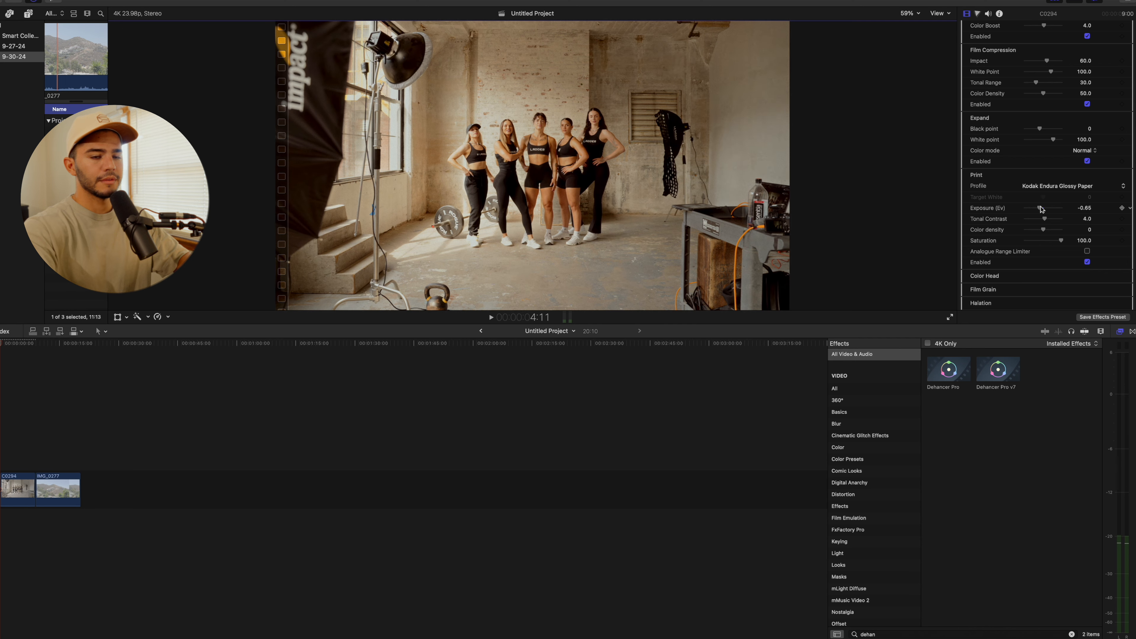
{"action": "scroll", "coordinate": [1042, 209], "scroll_direction": "up", "scroll_amount": 6}
{"action": "scroll", "coordinate": [1044, 209], "scroll_direction": "up", "scroll_amount": 3}
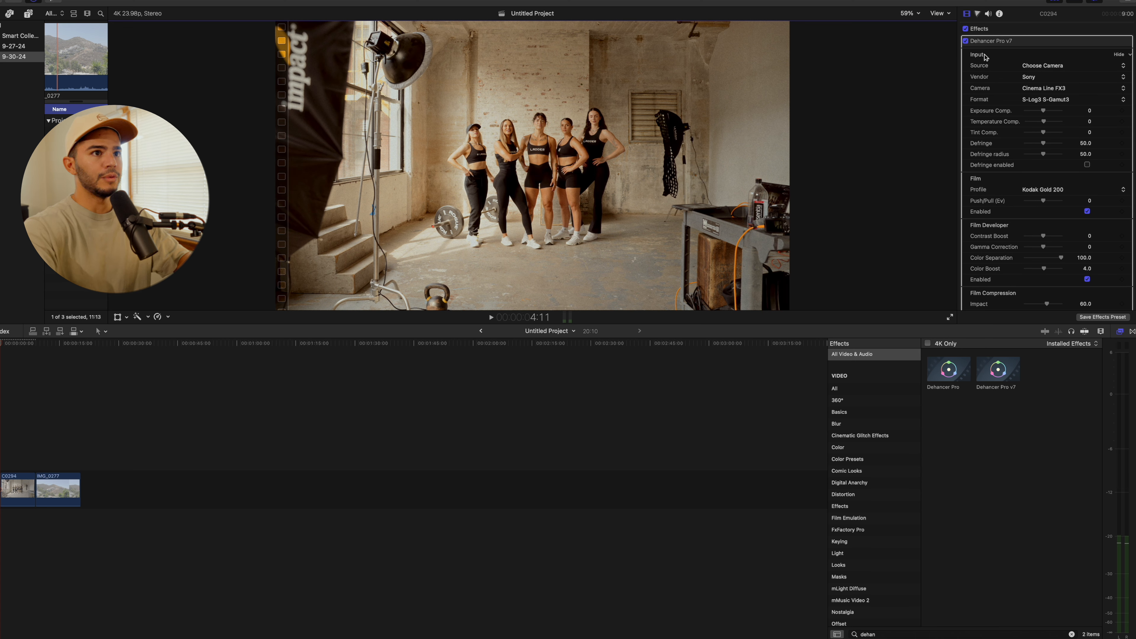
{"action": "left_click", "coordinate": [965, 40]}
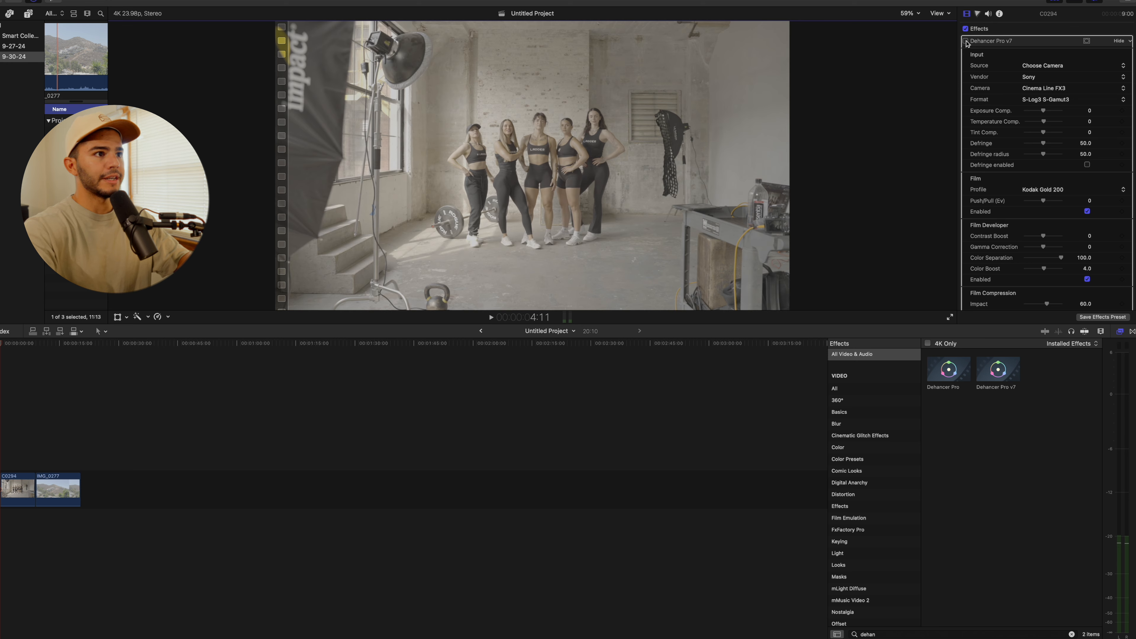
Switch Dehancer Pro v7 back on, compare the clip with and without it, and play the graded footage before returning to the start
{"action": "left_click", "coordinate": [965, 41]}
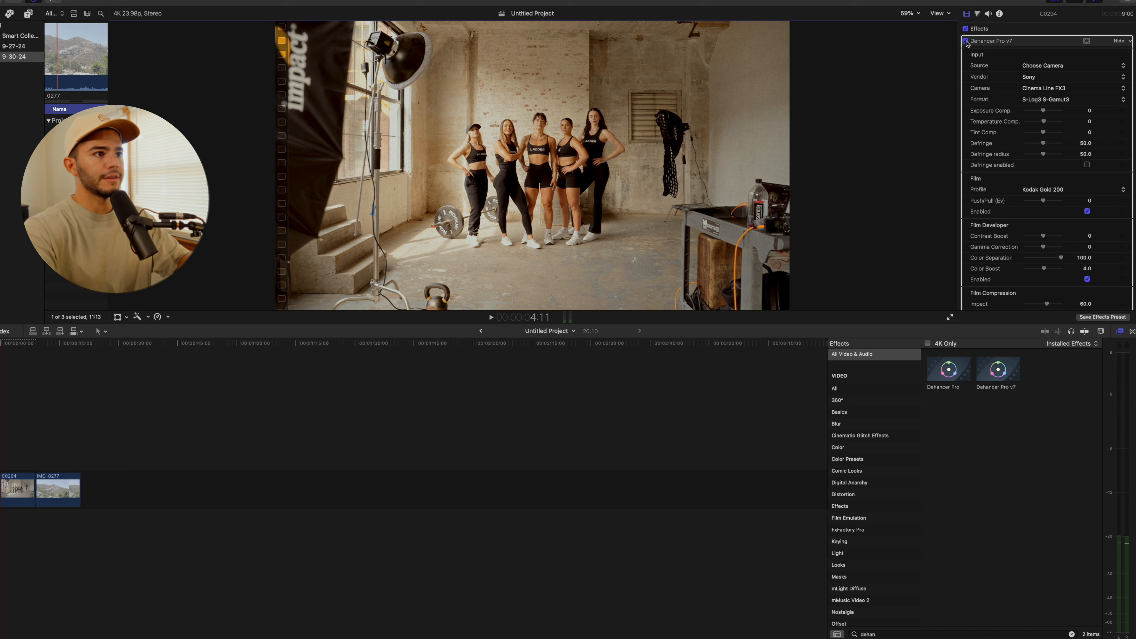
{"action": "left_click", "coordinate": [966, 41]}
{"action": "left_click", "coordinate": [965, 41]}
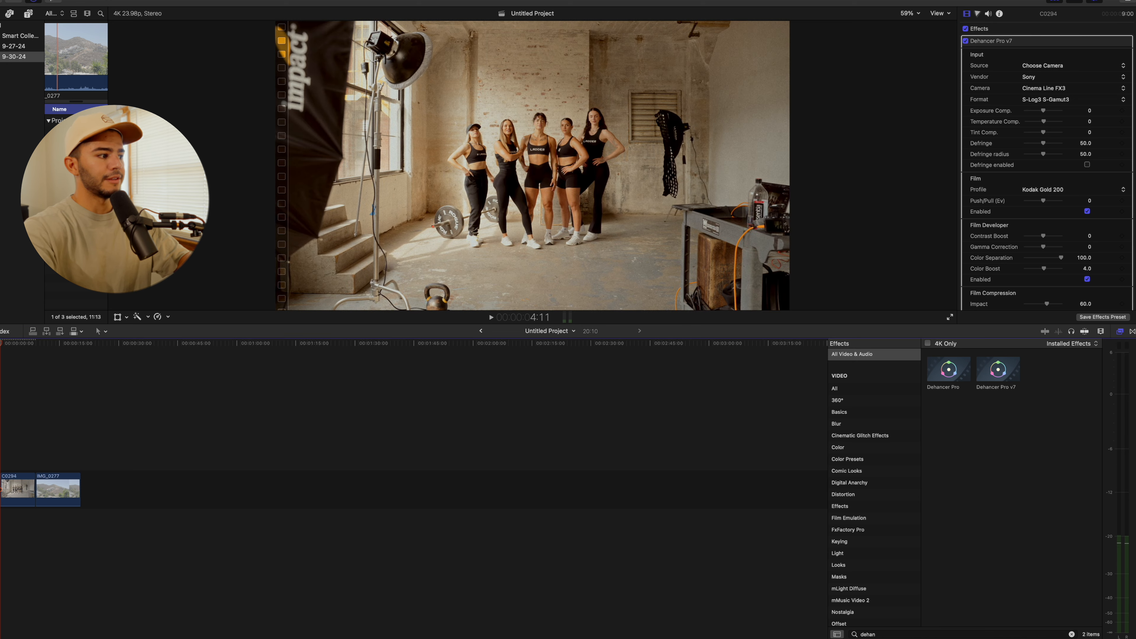
{"action": "key", "text": "space"}
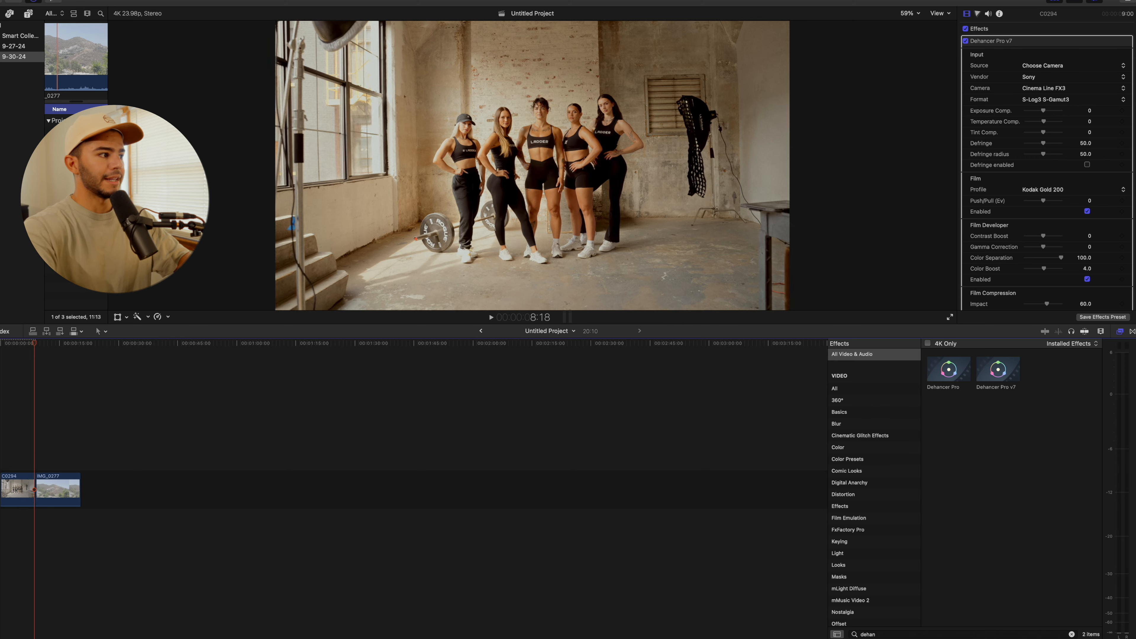
{"action": "key", "text": "Home"}
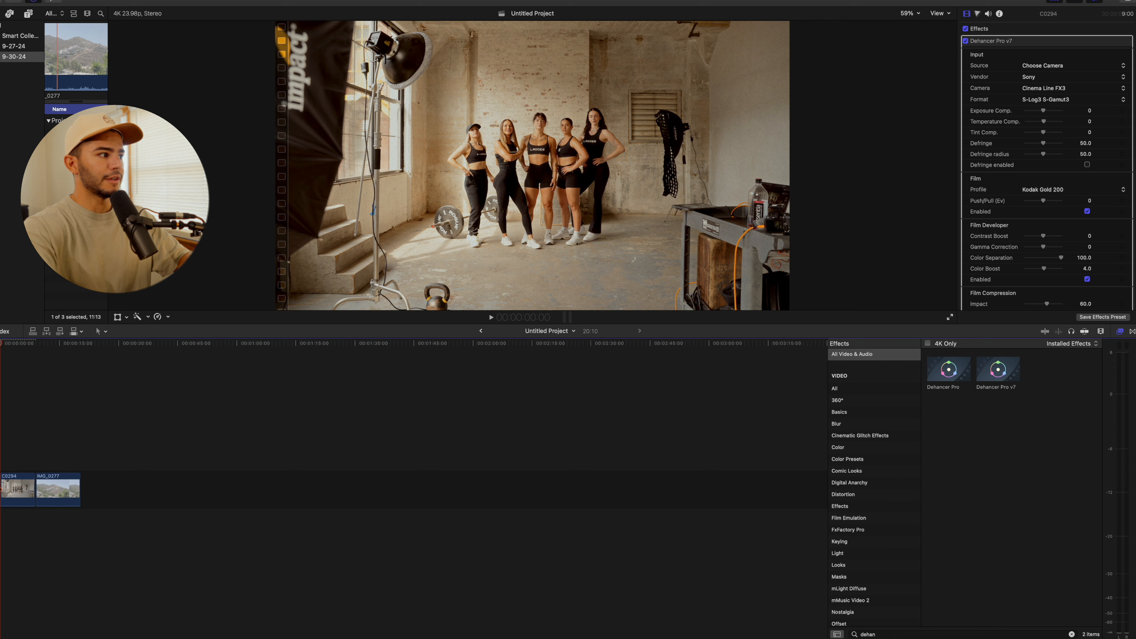
Delete clip C0294 from the timeline and apply Dehancer Pro v7 to clip IMG_0277
{"action": "left_click", "coordinate": [7, 484]}
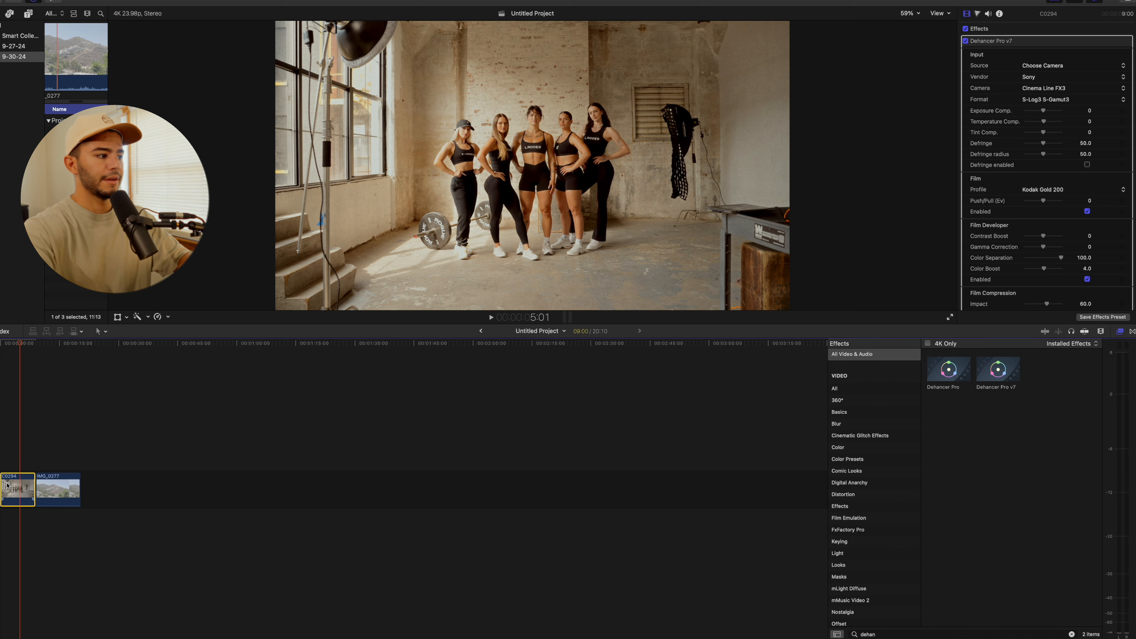
{"action": "key", "text": "Delete"}
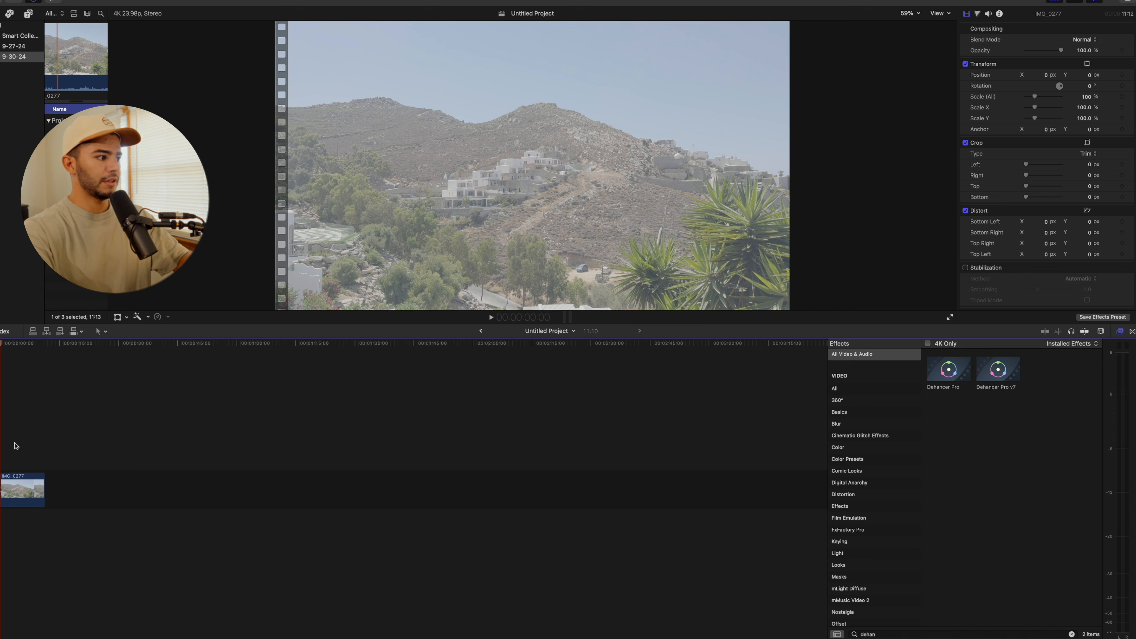
{"action": "left_click", "coordinate": [14, 485]}
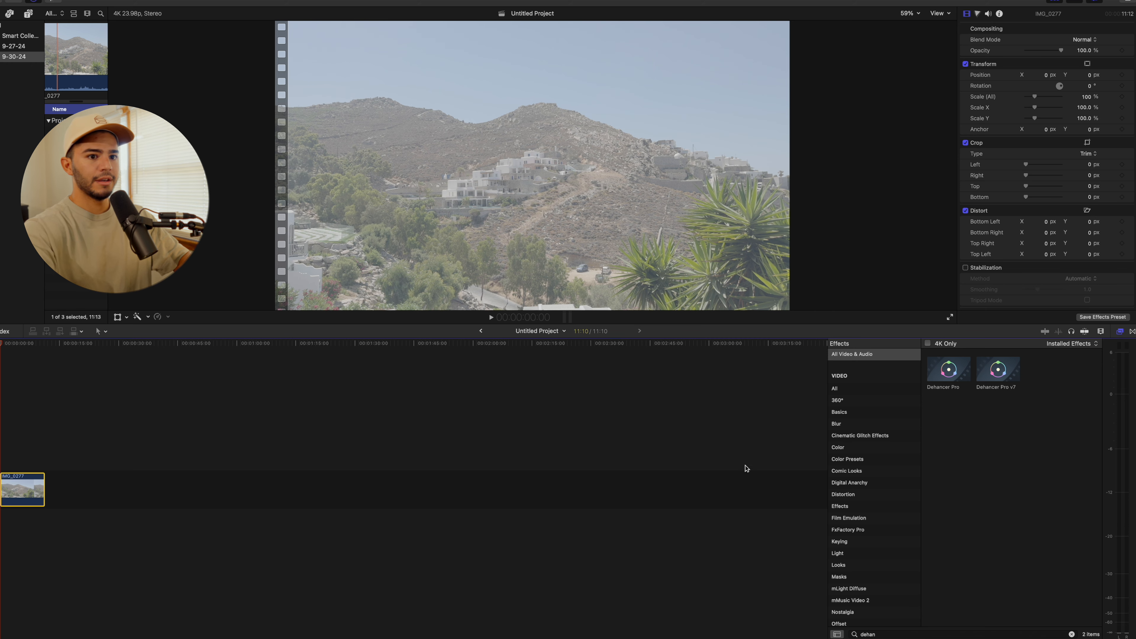
{"action": "left_click_drag", "start_coordinate": [999, 376], "coordinate": [11, 487]}
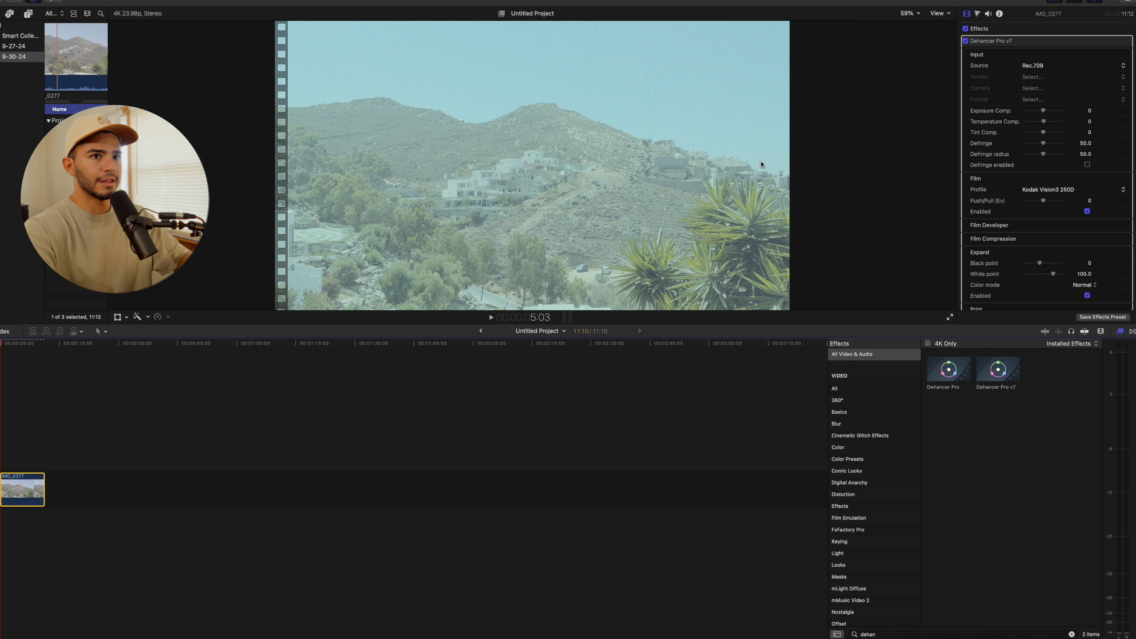
Set the Dehancer input source to Choose Camera with vendor Apple, camera iPhone and format Apple Log
{"action": "left_click", "coordinate": [1037, 67]}
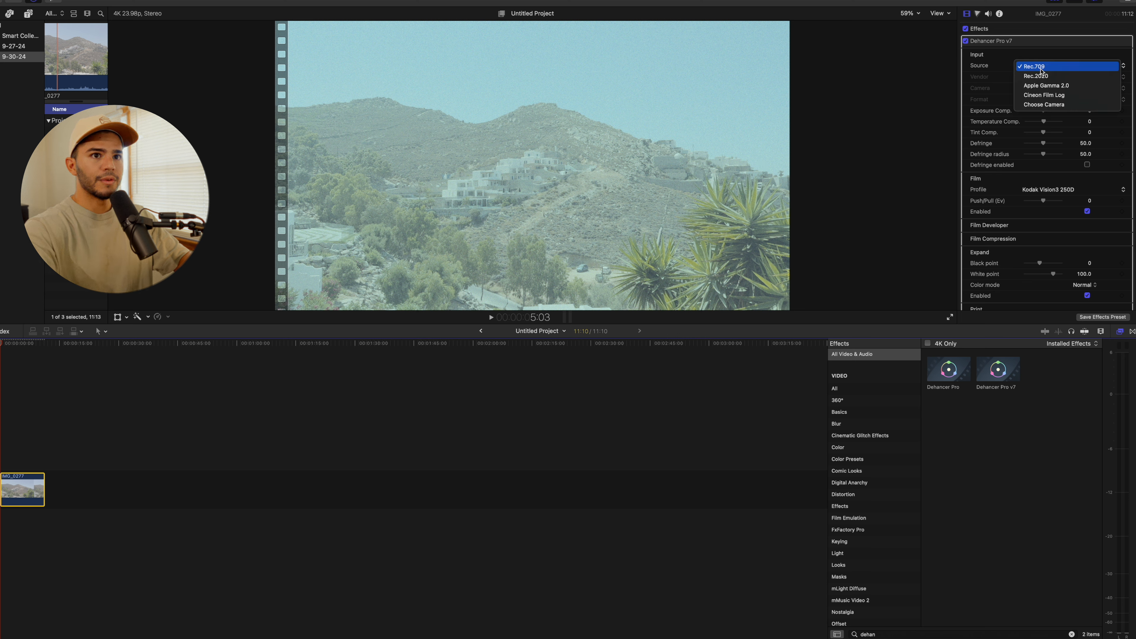
{"action": "left_click", "coordinate": [1045, 106]}
{"action": "left_click", "coordinate": [1047, 78]}
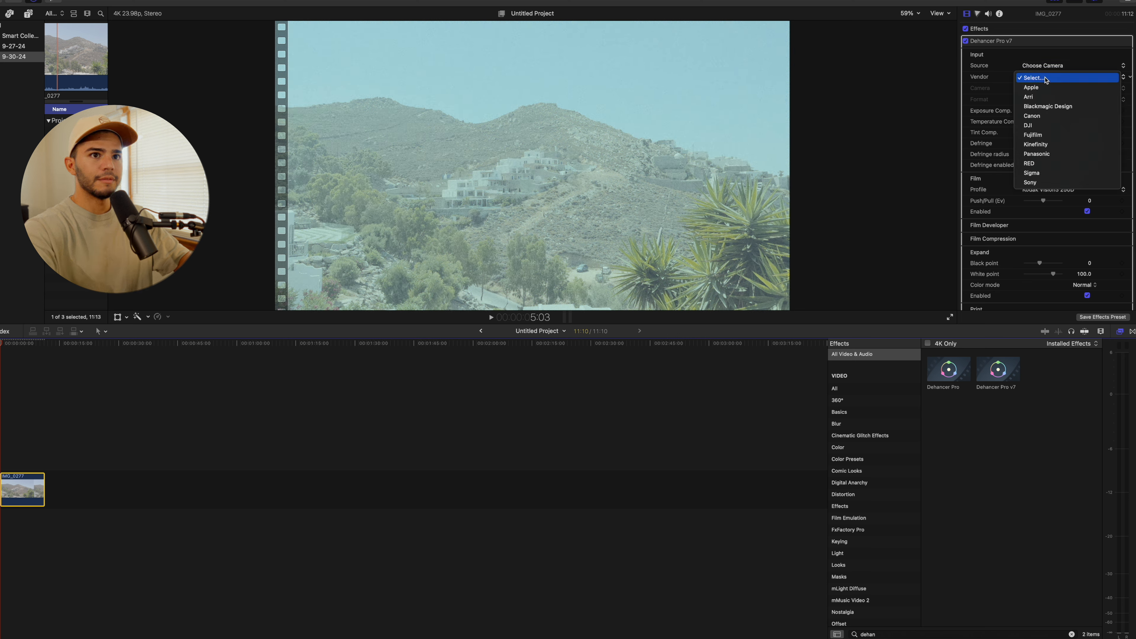
{"action": "left_click", "coordinate": [1039, 88]}
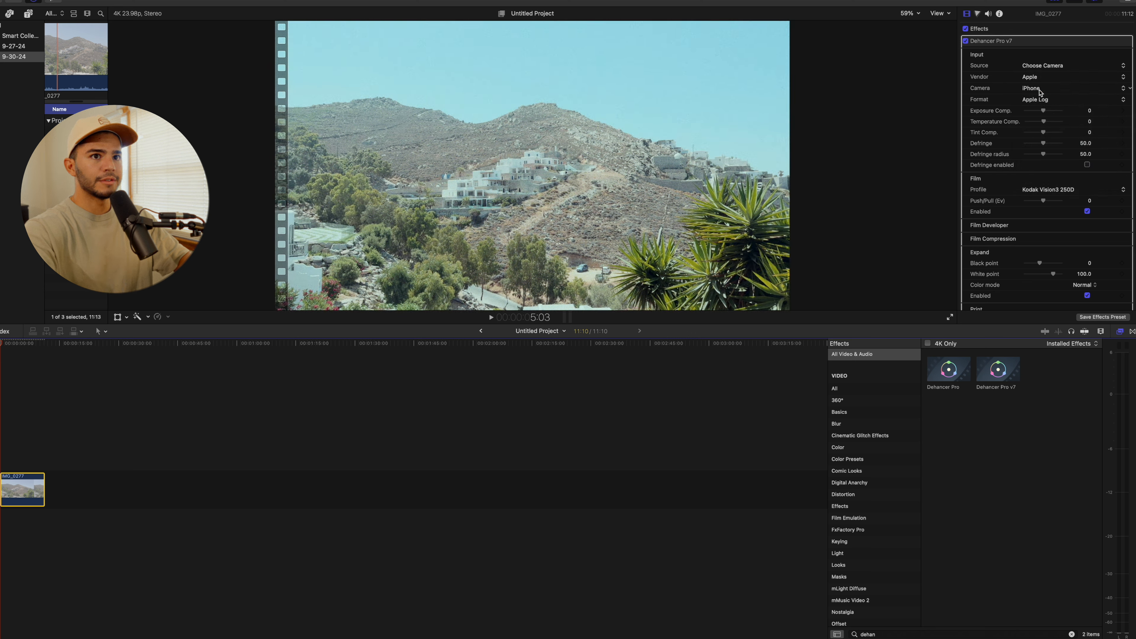
{"action": "left_click", "coordinate": [1030, 103]}
{"action": "left_click", "coordinate": [1006, 97]}
{"action": "left_click", "coordinate": [1028, 90]}
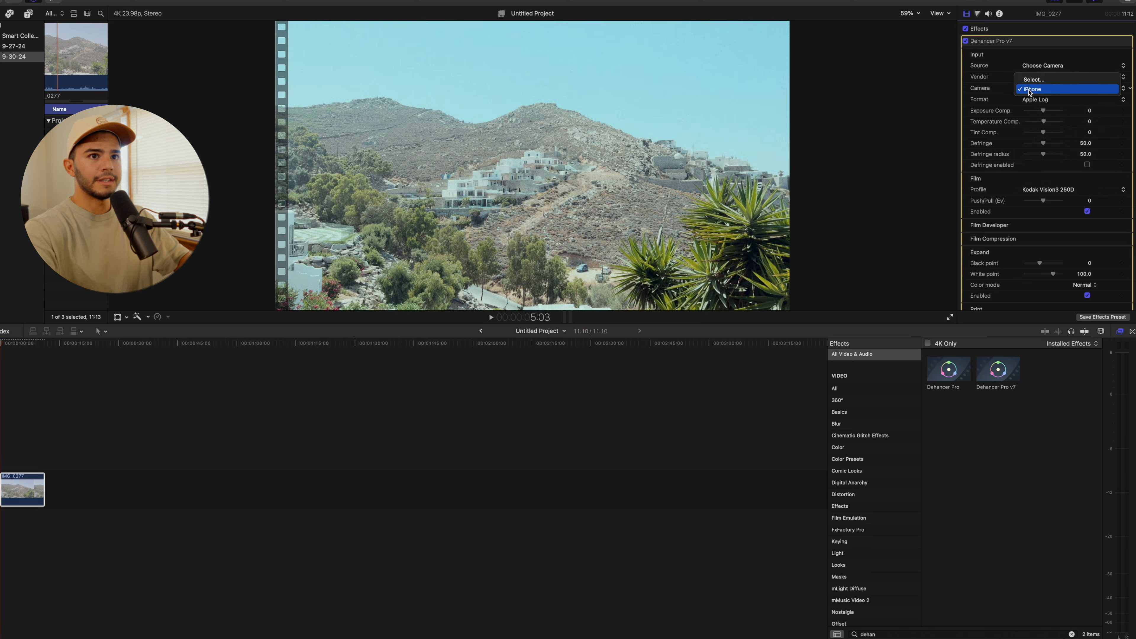
{"action": "left_click", "coordinate": [1004, 100]}
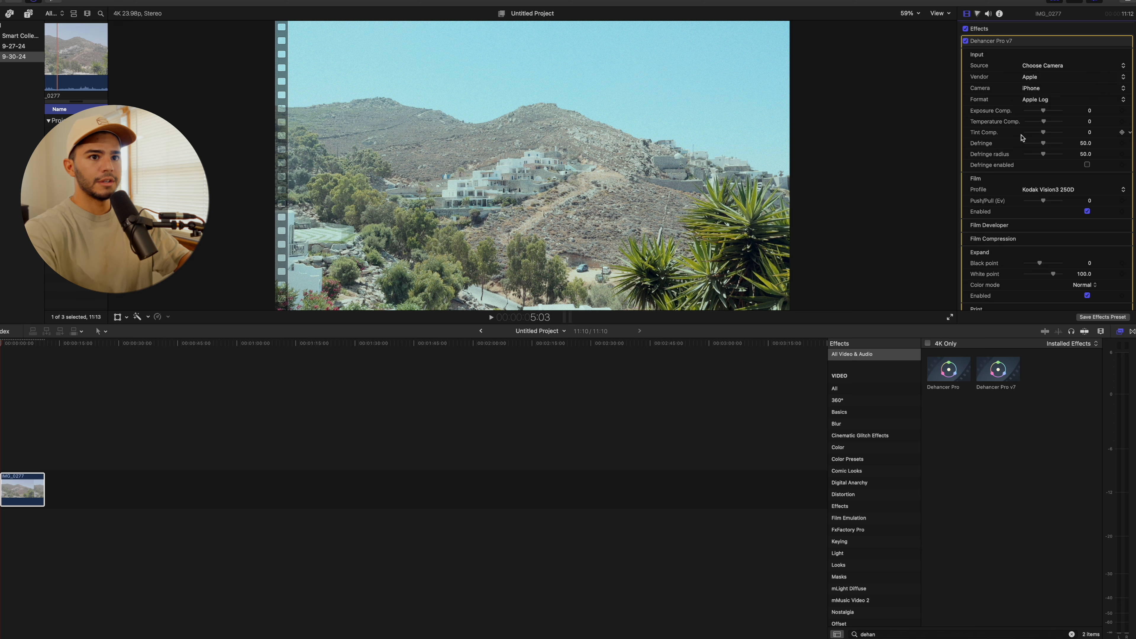
Try the Kodak Vision3 500T film profile, set it to Kodak Vision3 200T and test Push/Pull, leaving it at 0
{"action": "scroll", "coordinate": [1021, 138], "scroll_direction": "down", "scroll_amount": 2}
{"action": "scroll", "coordinate": [1021, 138], "scroll_direction": "down", "scroll_amount": 3}
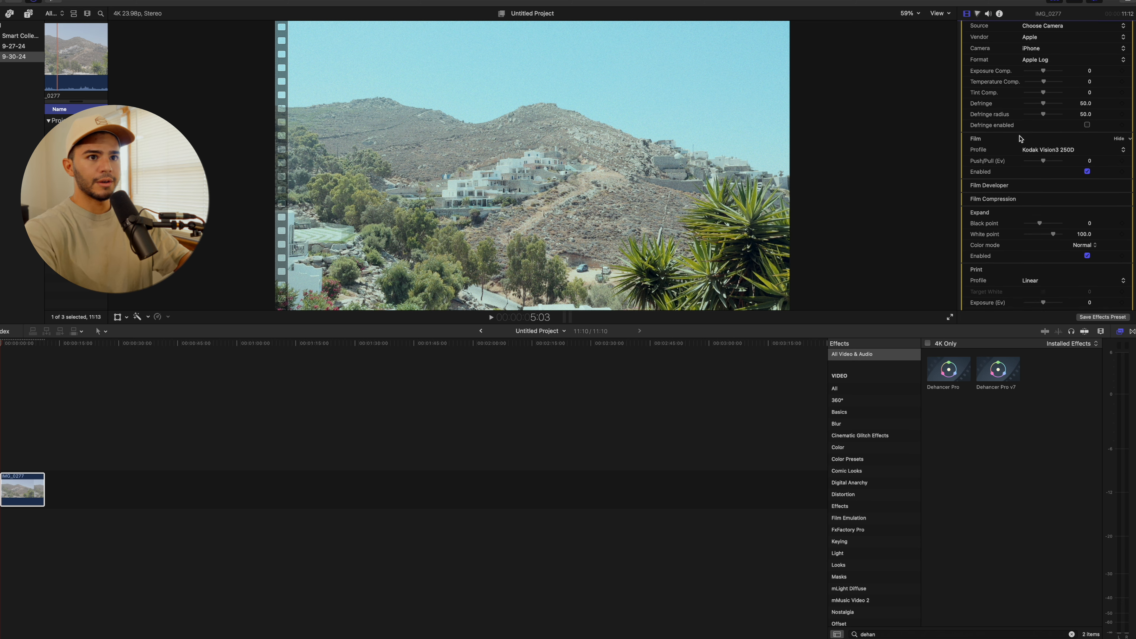
{"action": "scroll", "coordinate": [1023, 138], "scroll_direction": "down", "scroll_amount": 1}
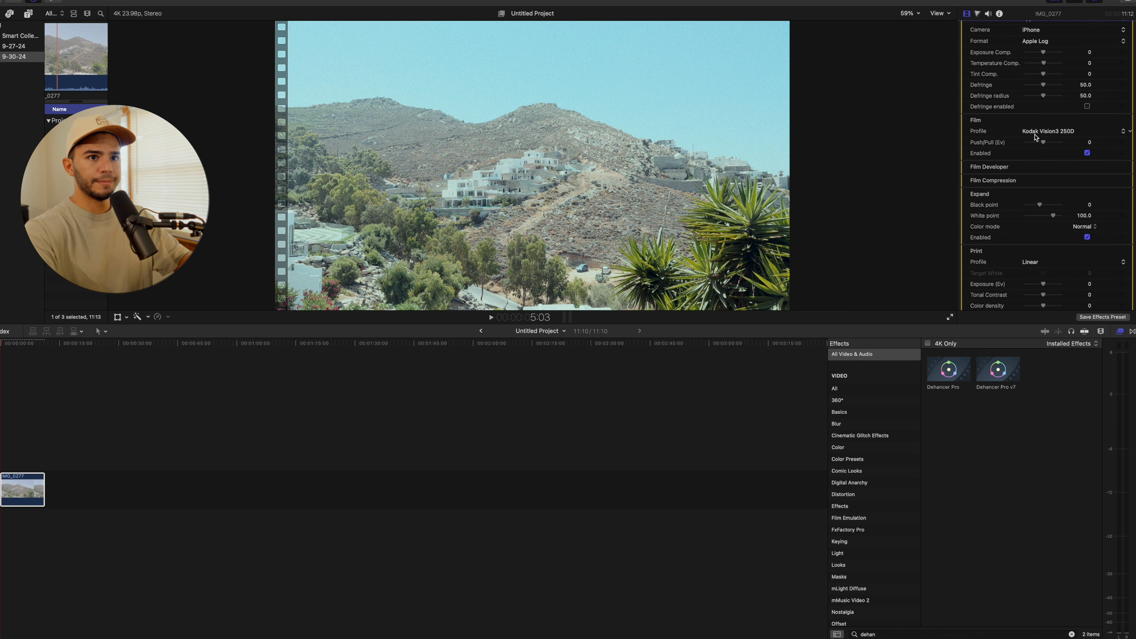
{"action": "left_click", "coordinate": [1061, 136]}
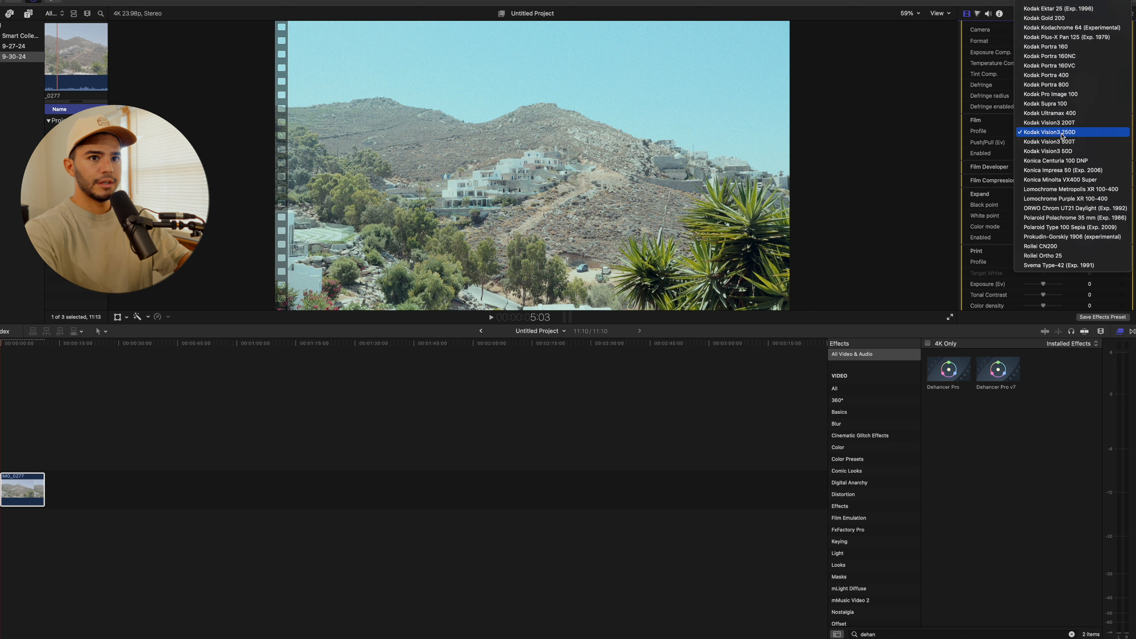
{"action": "left_click", "coordinate": [1062, 141]}
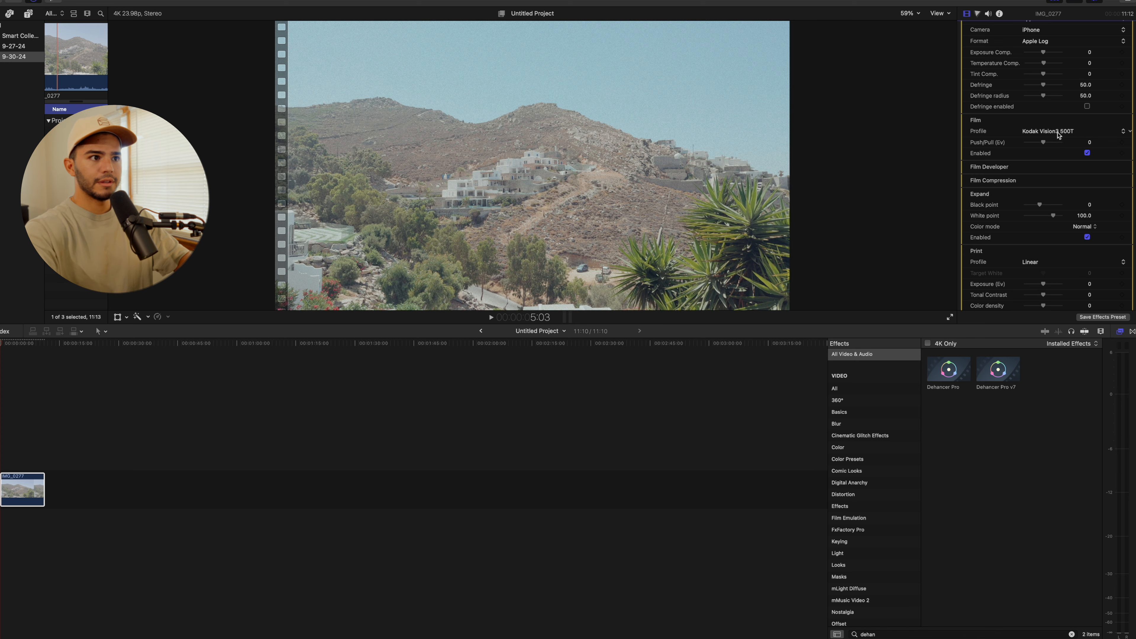
{"action": "left_click", "coordinate": [1059, 132]}
{"action": "left_click", "coordinate": [1059, 141]}
{"action": "left_click", "coordinate": [1059, 132]}
{"action": "left_click", "coordinate": [1062, 106]}
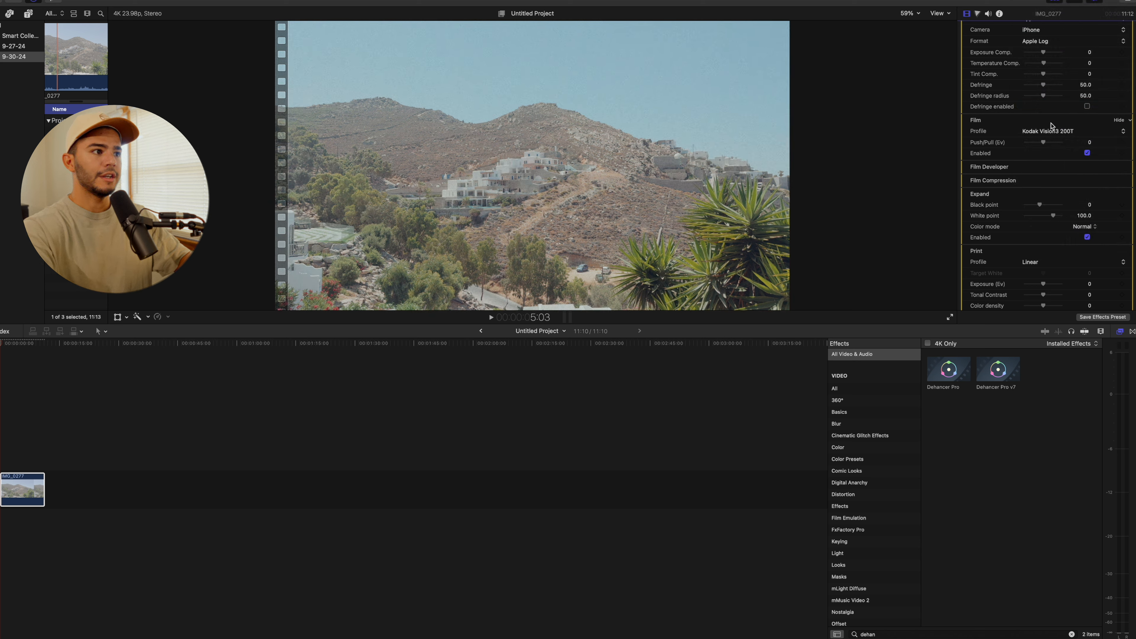
{"action": "mouse_move", "coordinate": [1044, 143]}
{"action": "left_mouse_down"}
{"action": "mouse_move", "coordinate": [1028, 144]}
{"action": "mouse_move", "coordinate": [1068, 145]}
{"action": "mouse_move", "coordinate": [1047, 145]}
{"action": "left_mouse_up"}
Set the print profile to Kodak Endura Glossy Paper
{"action": "scroll", "coordinate": [1046, 153], "scroll_direction": "down", "scroll_amount": 3}
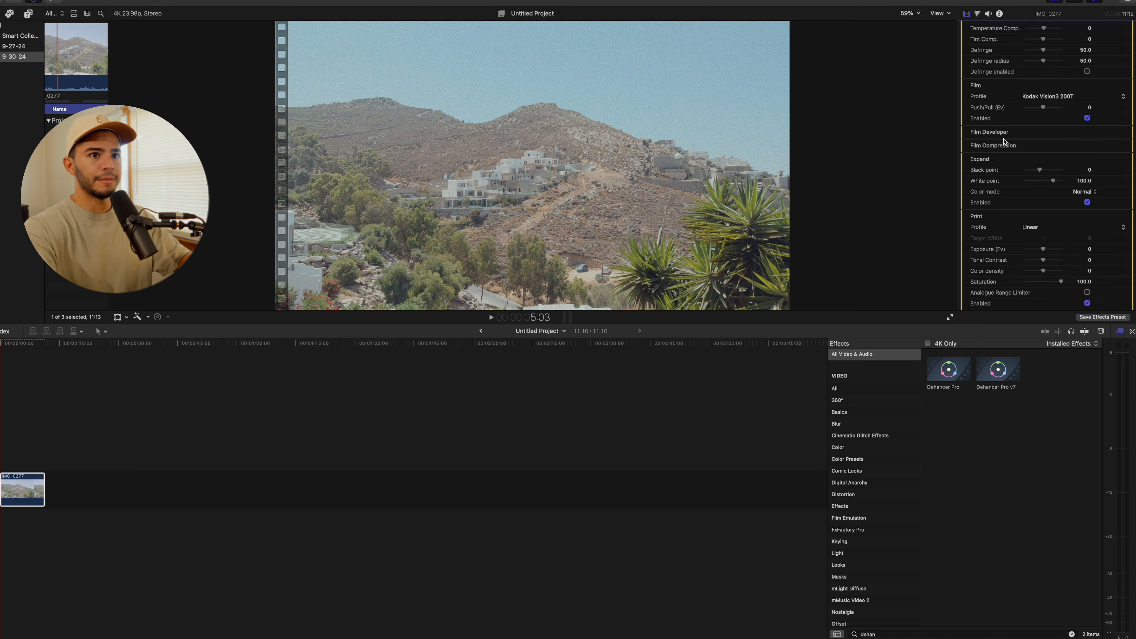
{"action": "scroll", "coordinate": [1028, 156], "scroll_direction": "down", "scroll_amount": 4}
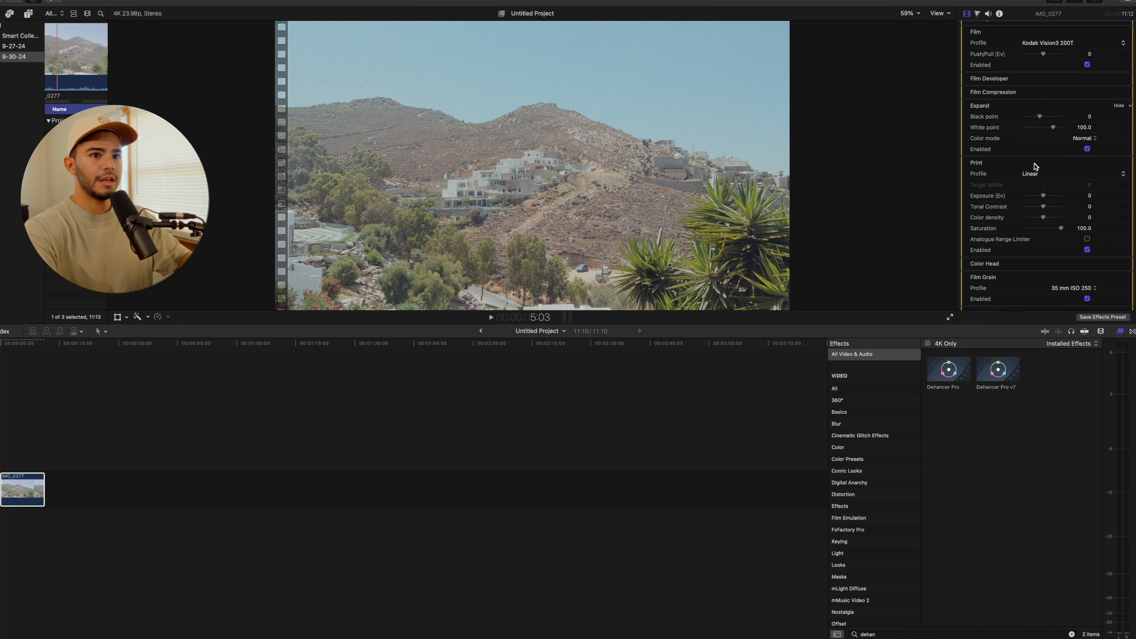
{"action": "left_click", "coordinate": [1038, 177]}
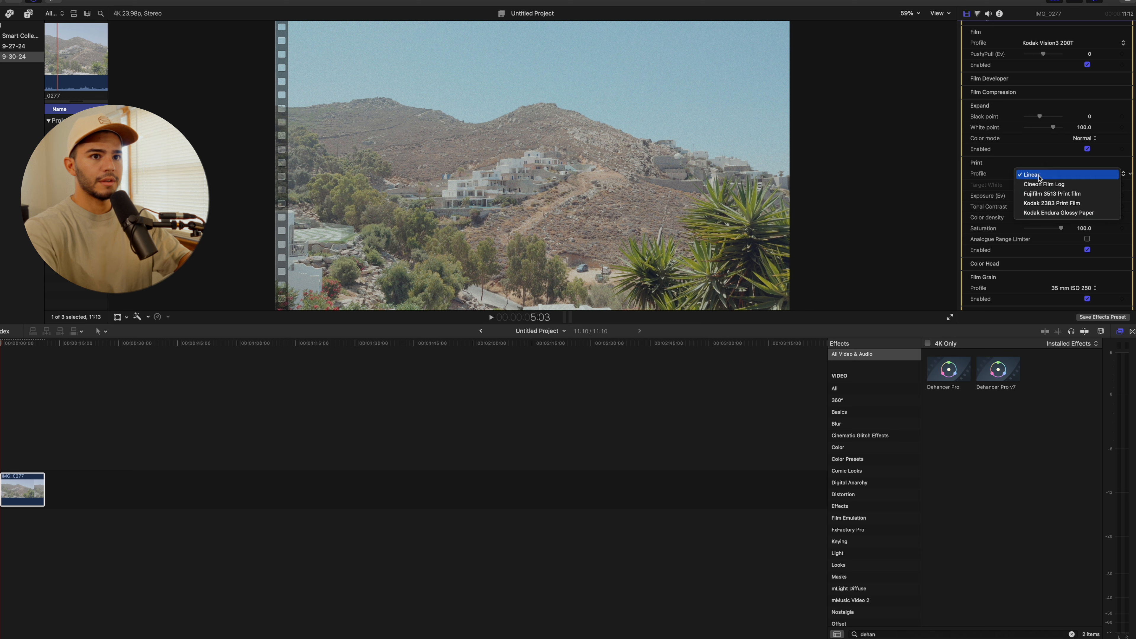
{"action": "left_click", "coordinate": [1050, 213]}
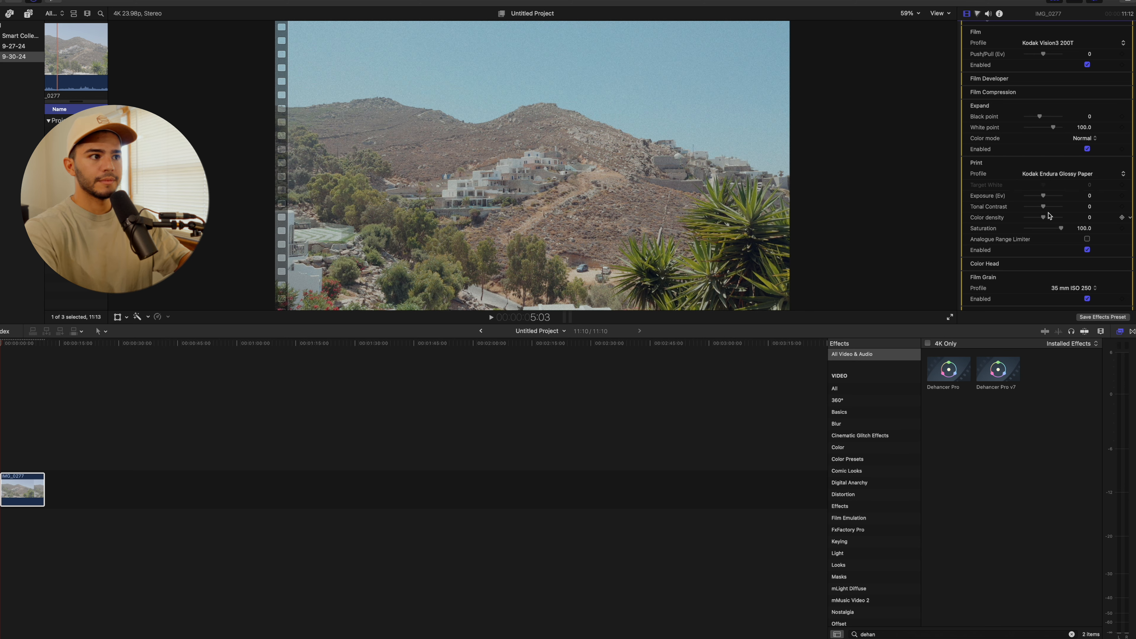
Lower the print exposure to -0.31 Ev and raise the tonal contrast to 3.0
{"action": "scroll", "coordinate": [1049, 195], "scroll_direction": "down", "scroll_amount": 1}
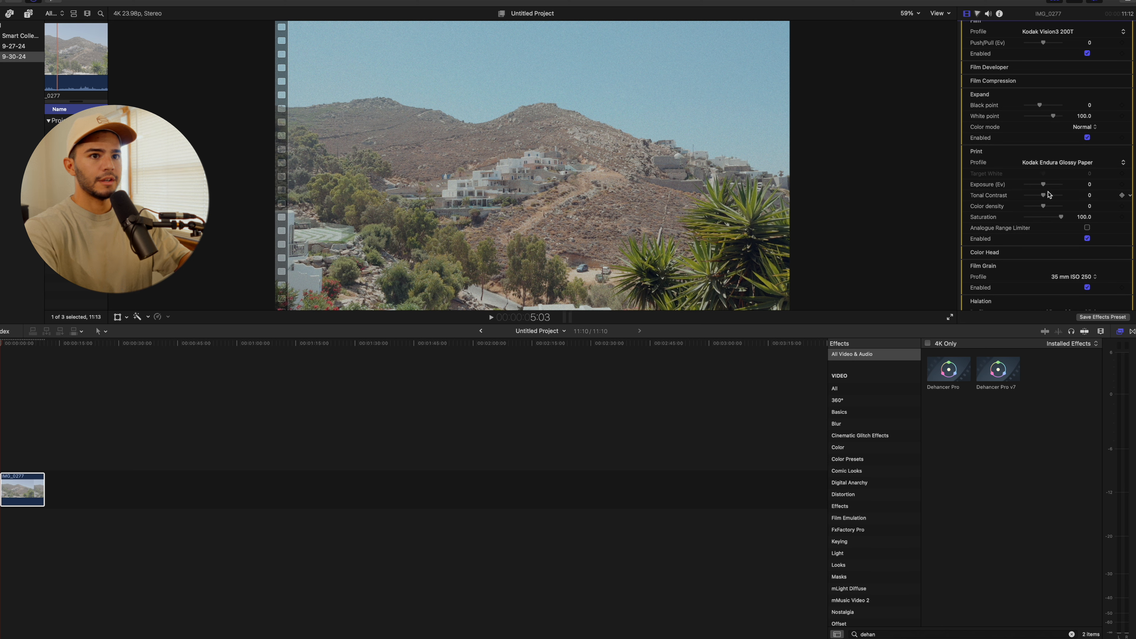
{"action": "scroll", "coordinate": [1050, 194], "scroll_direction": "down", "scroll_amount": 1}
{"action": "left_click_drag", "start_coordinate": [1045, 185], "coordinate": [1044, 186]}
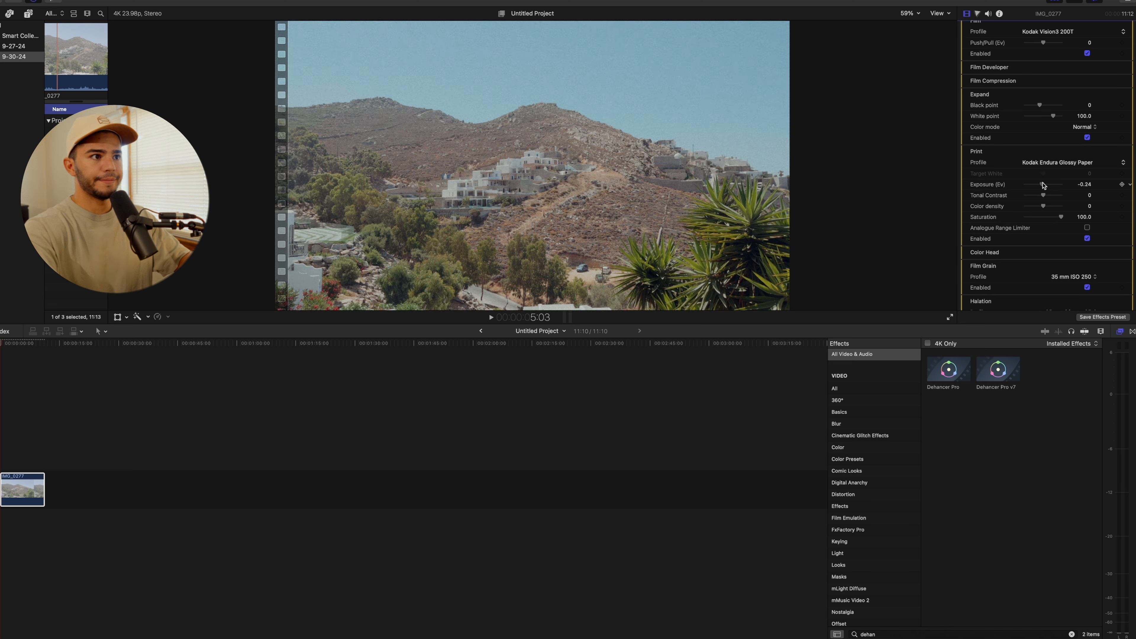
{"action": "scroll", "coordinate": [1044, 187], "scroll_direction": "down", "scroll_amount": 1}
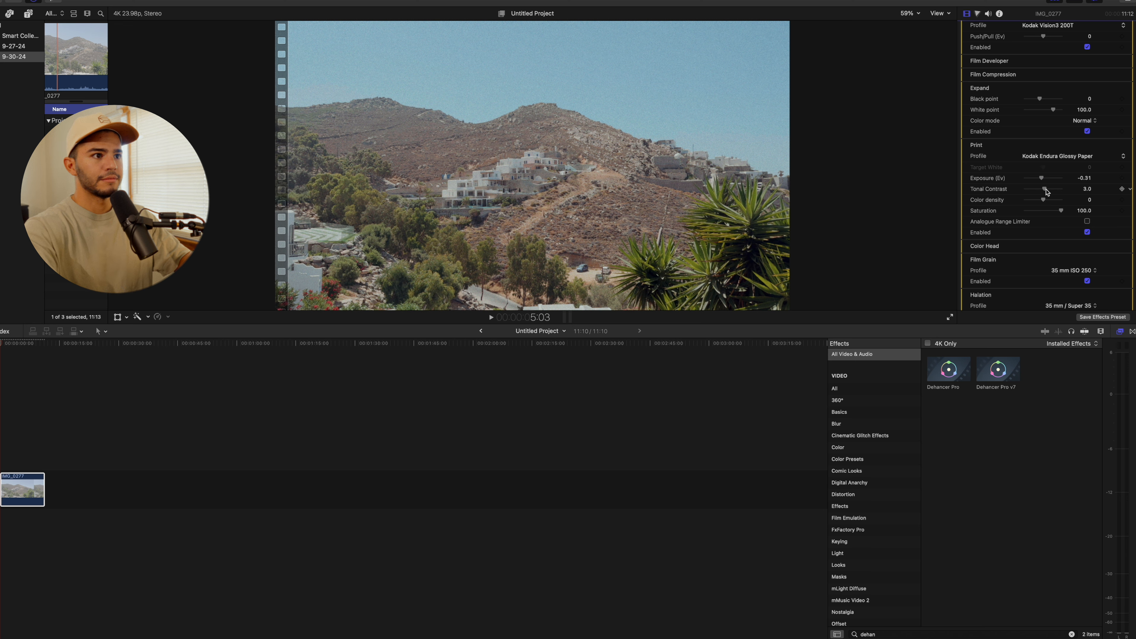
Expand and enable Film Developer, and raise its Color Boost to 51.0
{"action": "scroll", "coordinate": [1046, 193], "scroll_direction": "up", "scroll_amount": 3}
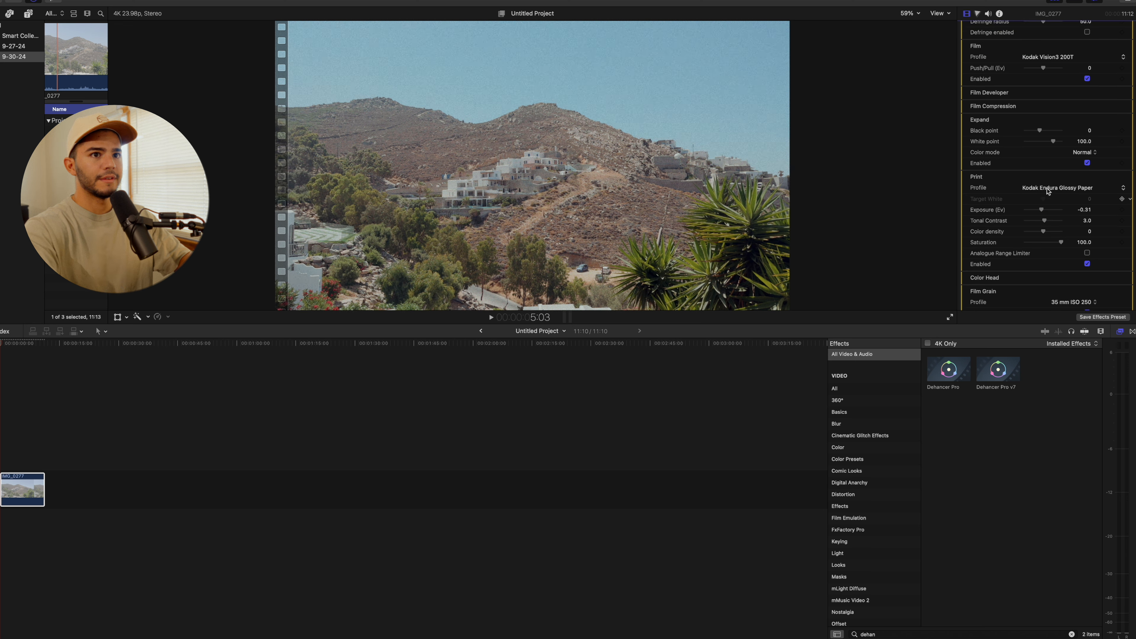
{"action": "left_click", "coordinate": [1115, 100]}
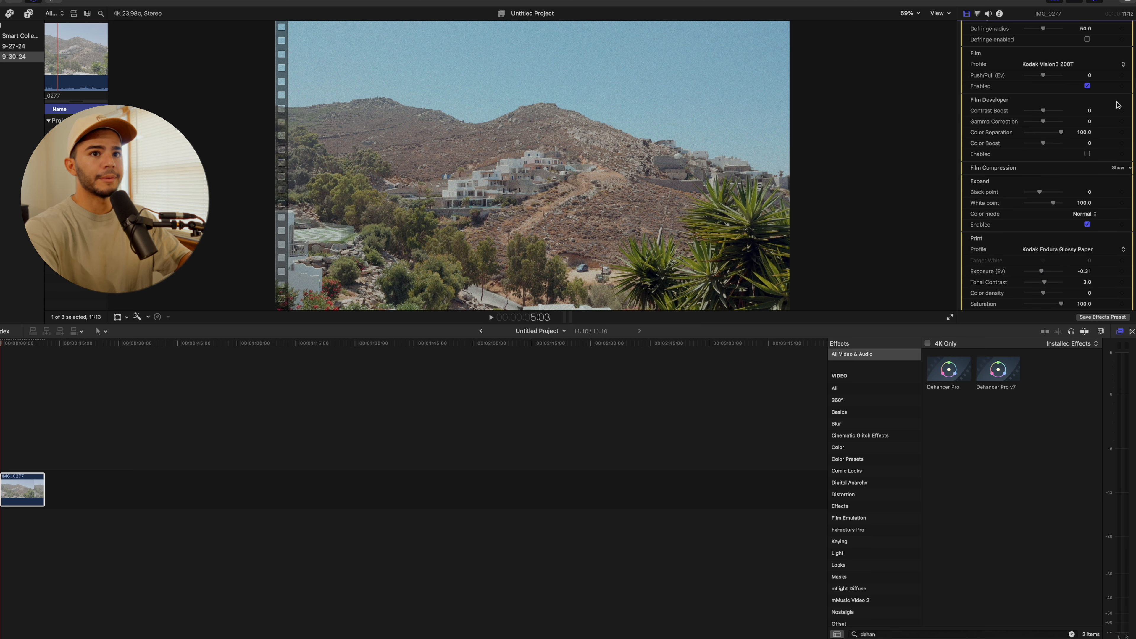
{"action": "left_click", "coordinate": [1087, 154]}
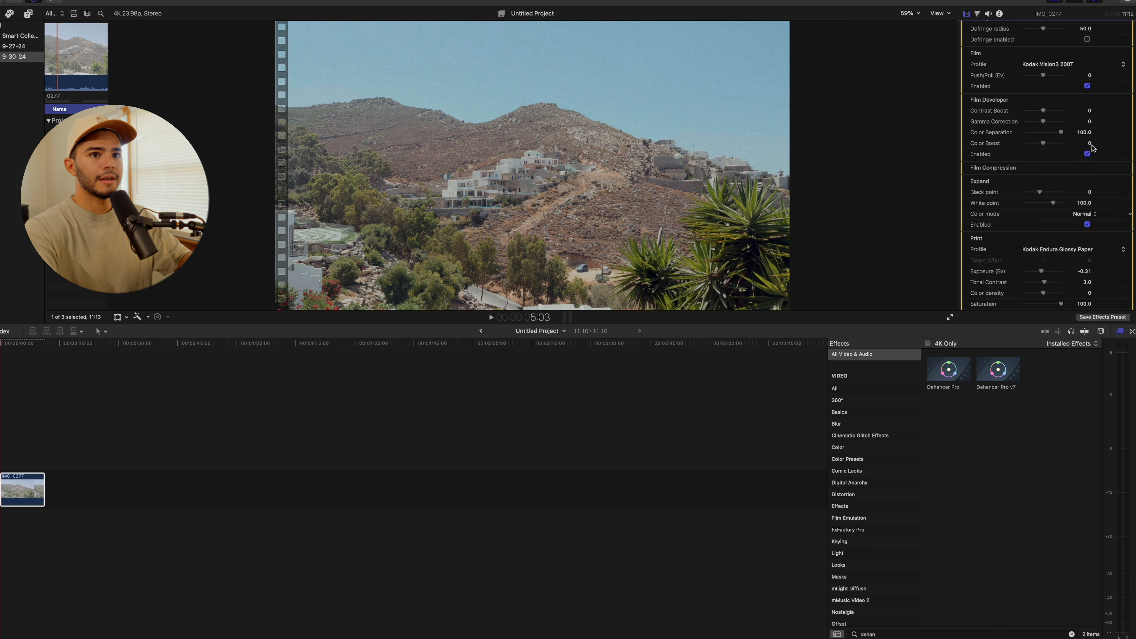
{"action": "left_click_drag", "start_coordinate": [1044, 145], "coordinate": [1047, 146]}
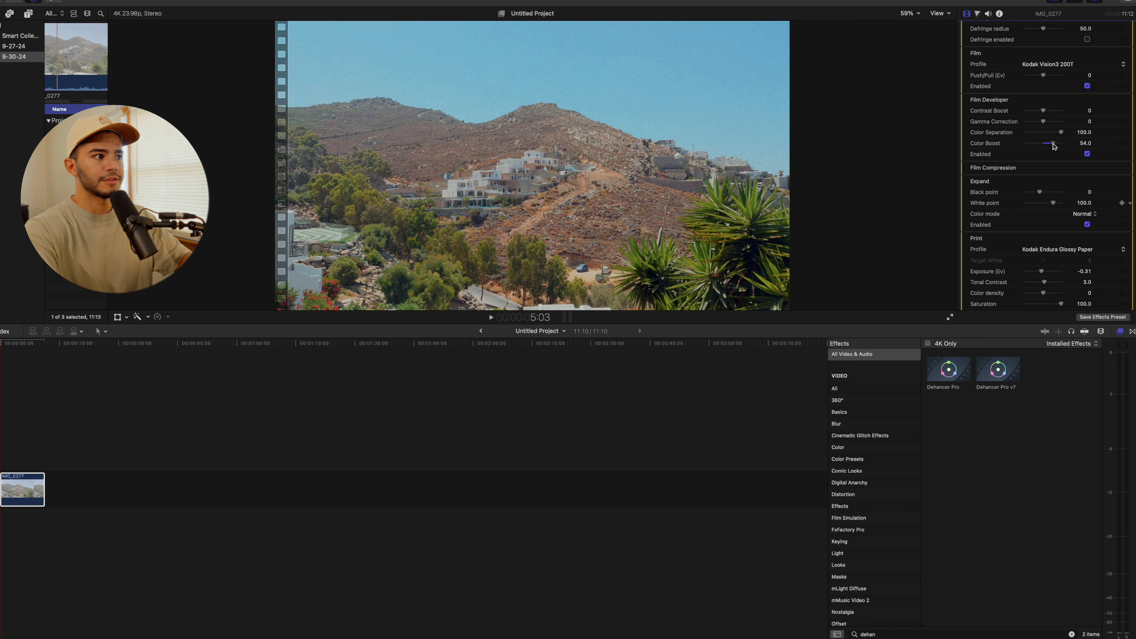
{"action": "left_click_drag", "start_coordinate": [1054, 147], "coordinate": [1052, 147]}
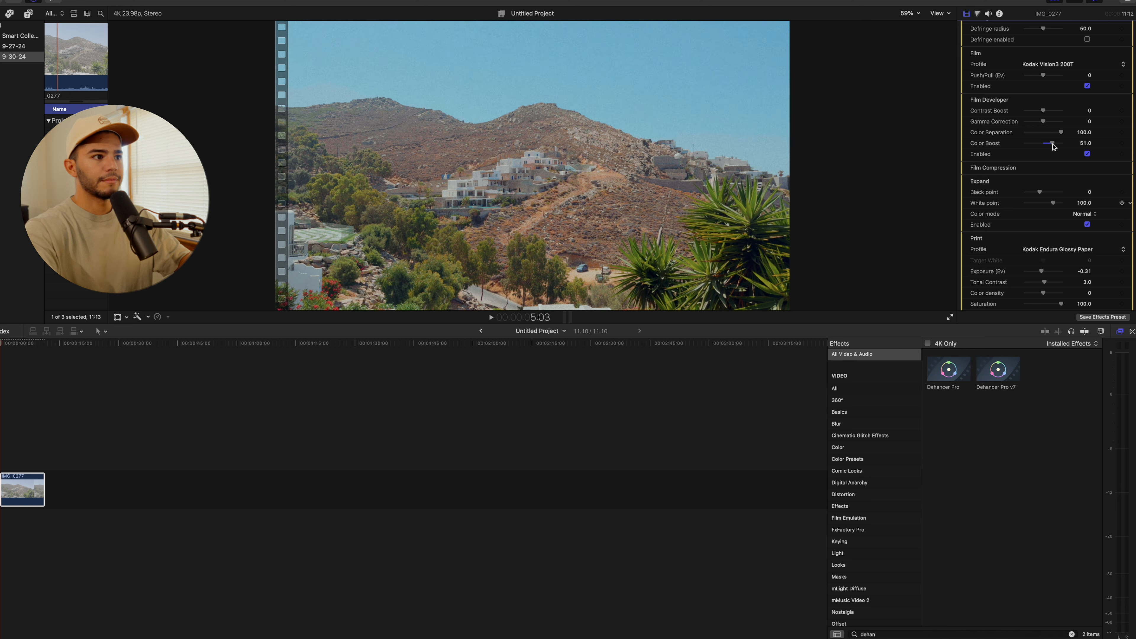
Expand the Film Compression settings and enable Film Compression
{"action": "scroll", "coordinate": [1051, 144], "scroll_direction": "down", "scroll_amount": 1}
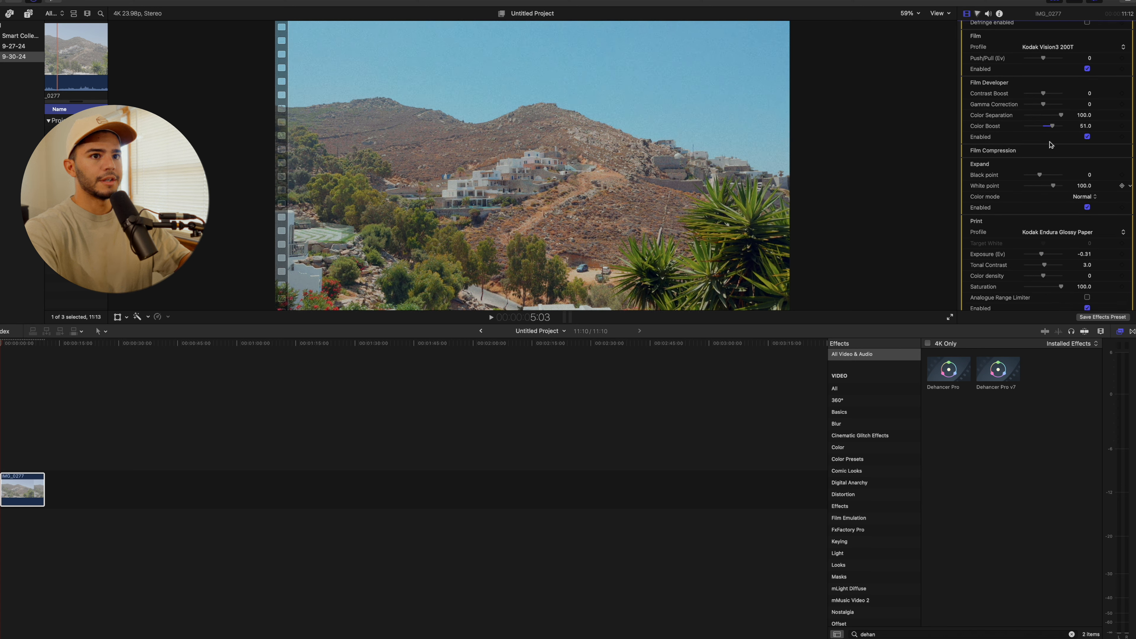
{"action": "left_click", "coordinate": [1118, 151]}
{"action": "scroll", "coordinate": [1067, 156], "scroll_direction": "down", "scroll_amount": 1}
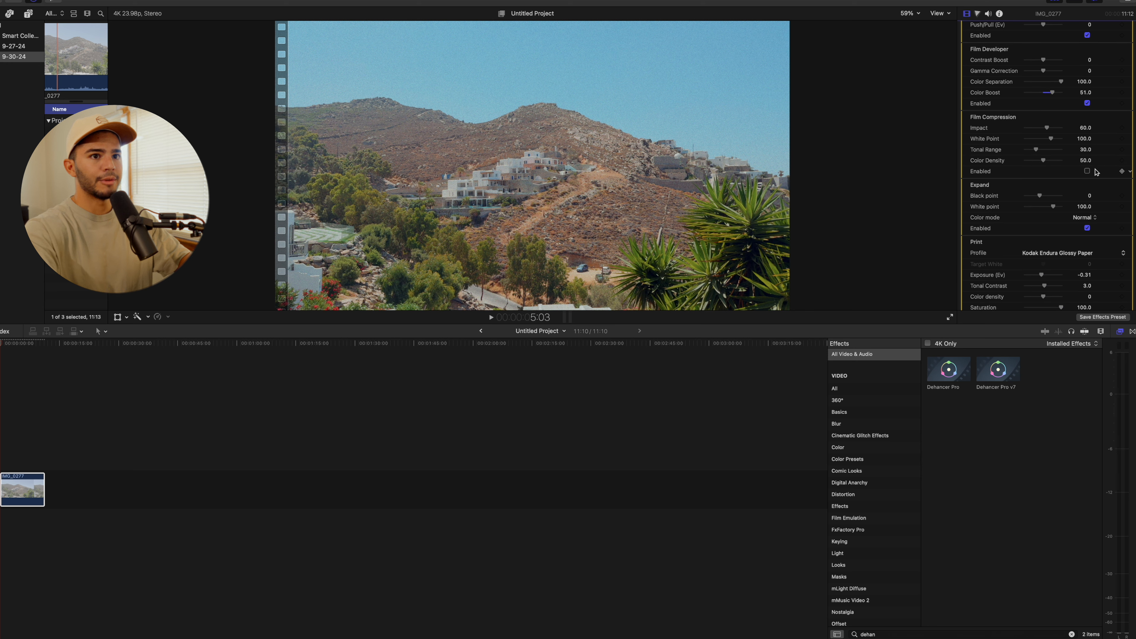
{"action": "left_click", "coordinate": [1087, 171]}
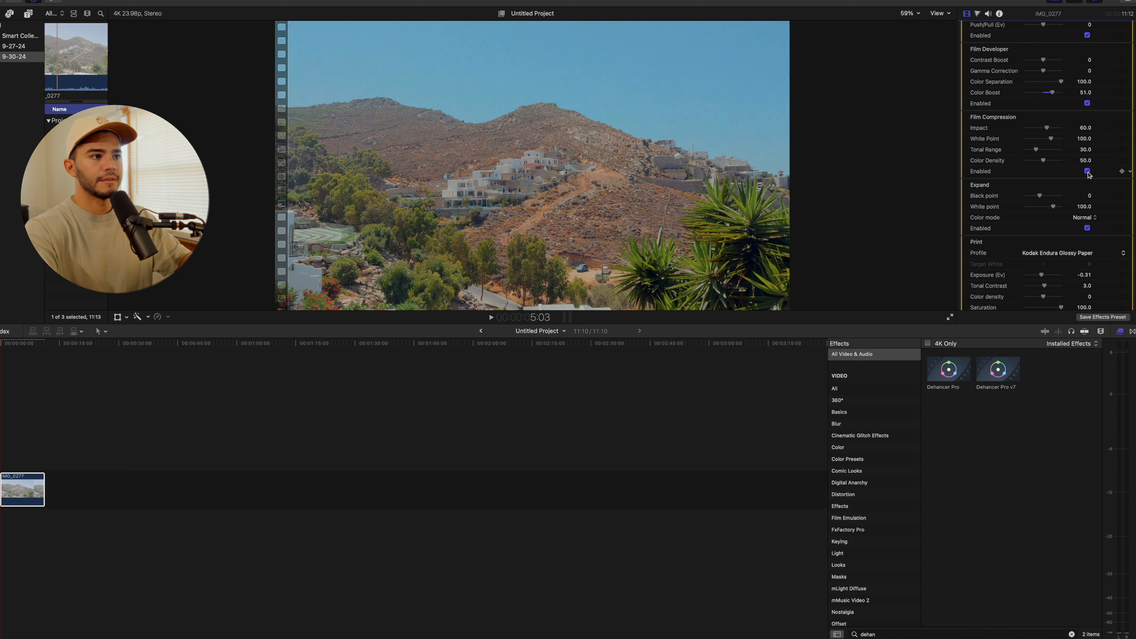
Switch Film Compression off and on repeatedly to compare its effect on the landscape, leaving it enabled
{"action": "scroll", "coordinate": [1079, 181], "scroll_direction": "down", "scroll_amount": 1}
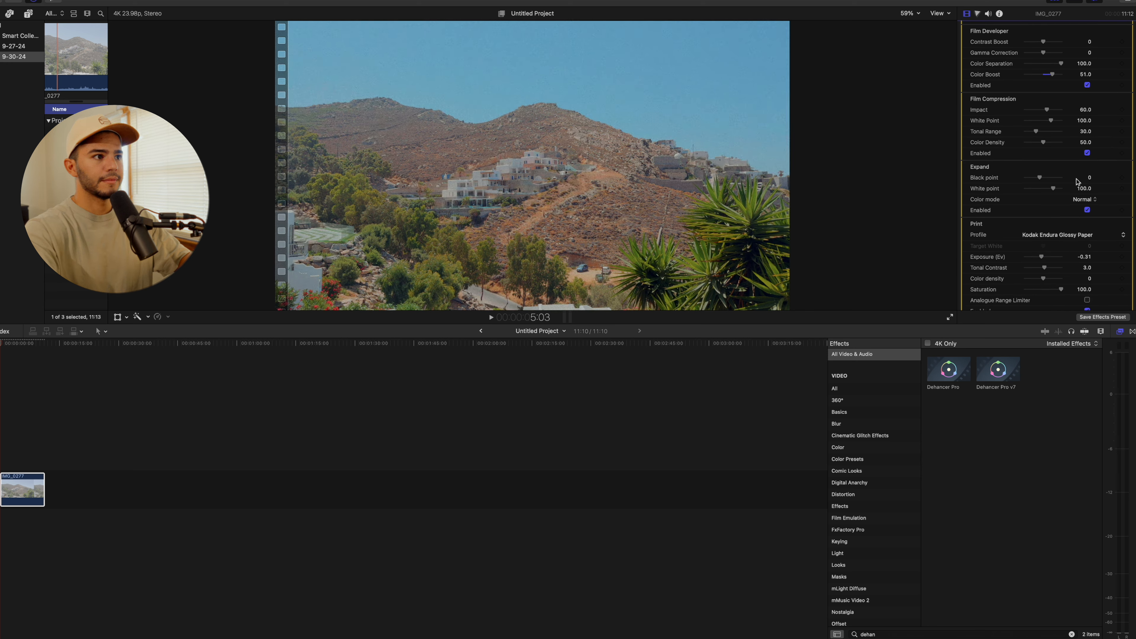
{"action": "left_click", "coordinate": [1087, 153]}
{"action": "left_click", "coordinate": [1088, 153]}
{"action": "left_click", "coordinate": [1087, 153]}
{"action": "left_click", "coordinate": [1088, 153]}
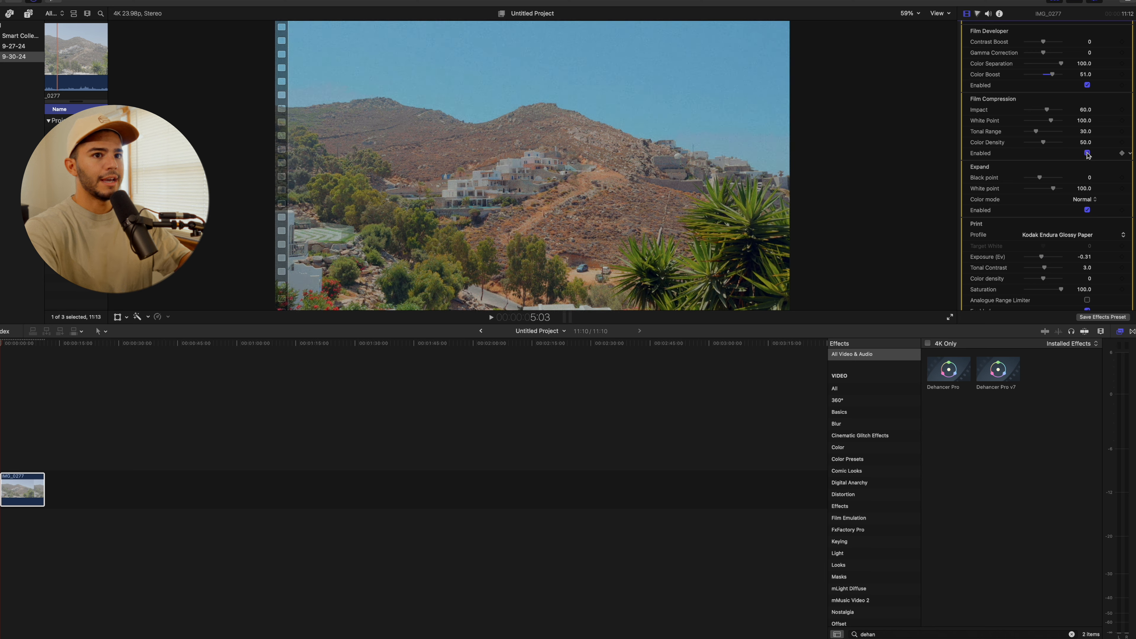
Set the Film Grain profile to Custom to expose its individual grain settings
{"action": "scroll", "coordinate": [1096, 160], "scroll_direction": "down", "scroll_amount": 5}
{"action": "scroll", "coordinate": [1096, 160], "scroll_direction": "up", "scroll_amount": 5}
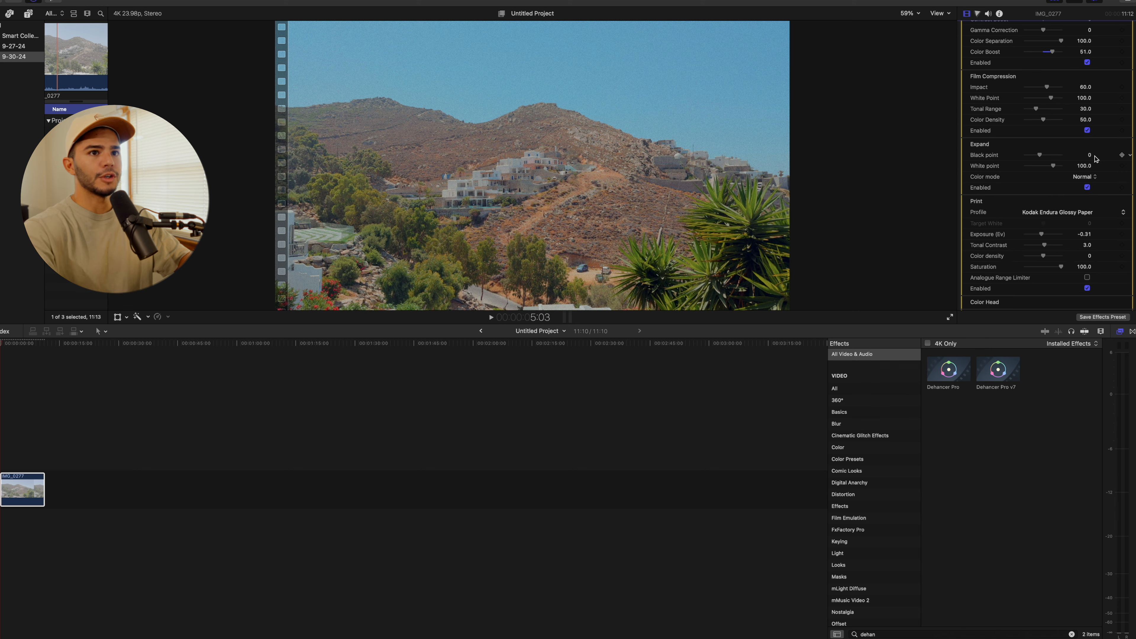
{"action": "scroll", "coordinate": [1082, 136], "scroll_direction": "down", "scroll_amount": 8}
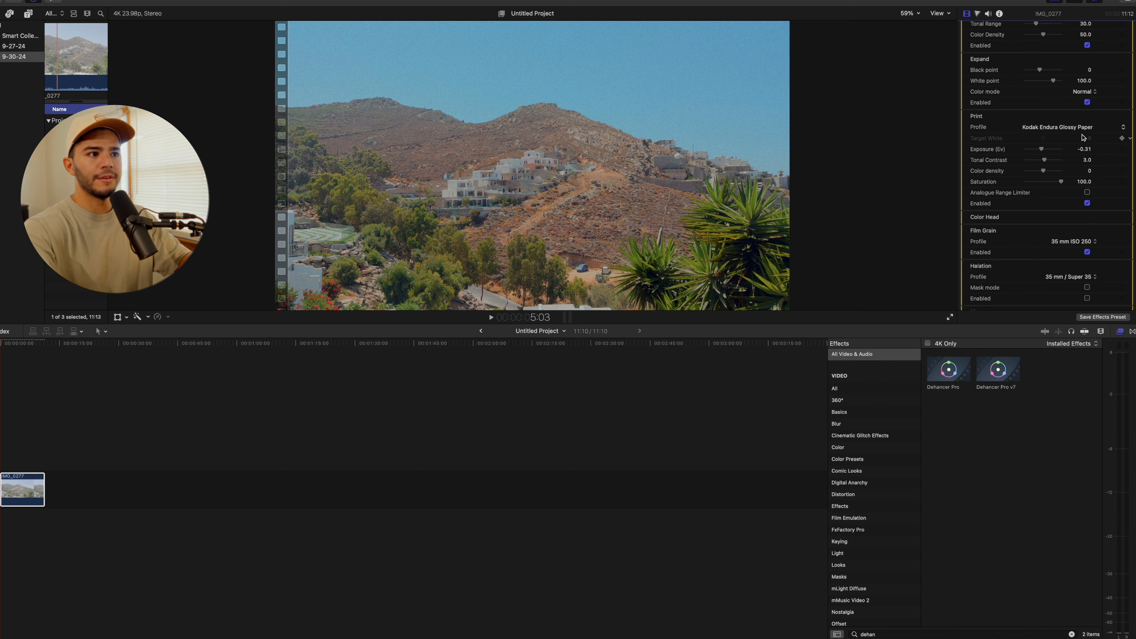
{"action": "scroll", "coordinate": [1083, 136], "scroll_direction": "down", "scroll_amount": 1}
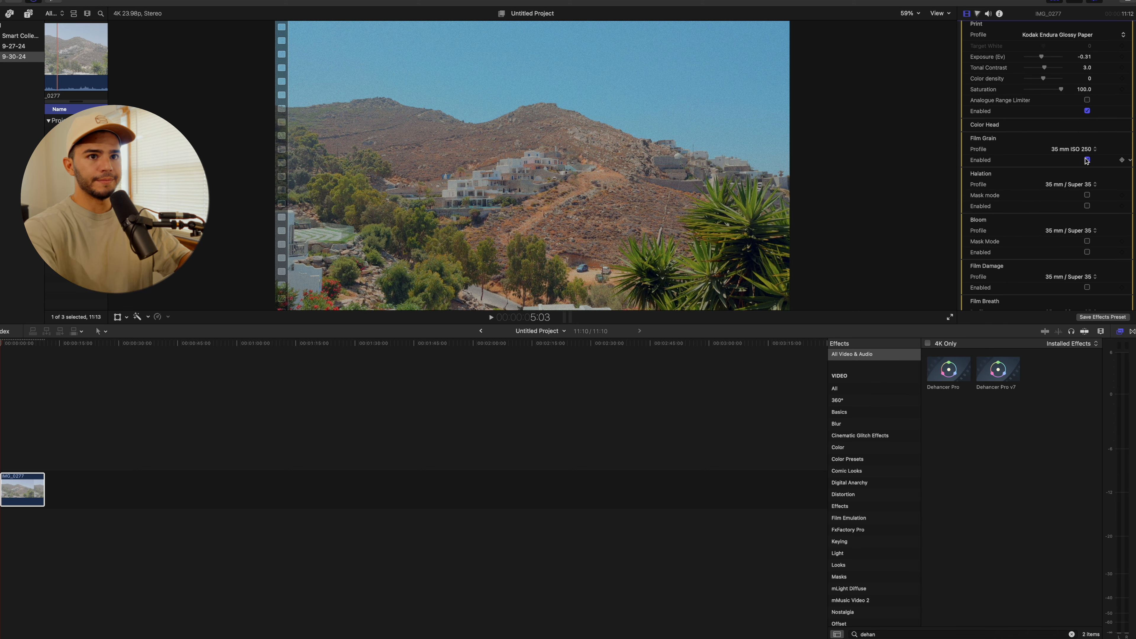
{"action": "left_click", "coordinate": [1080, 150]}
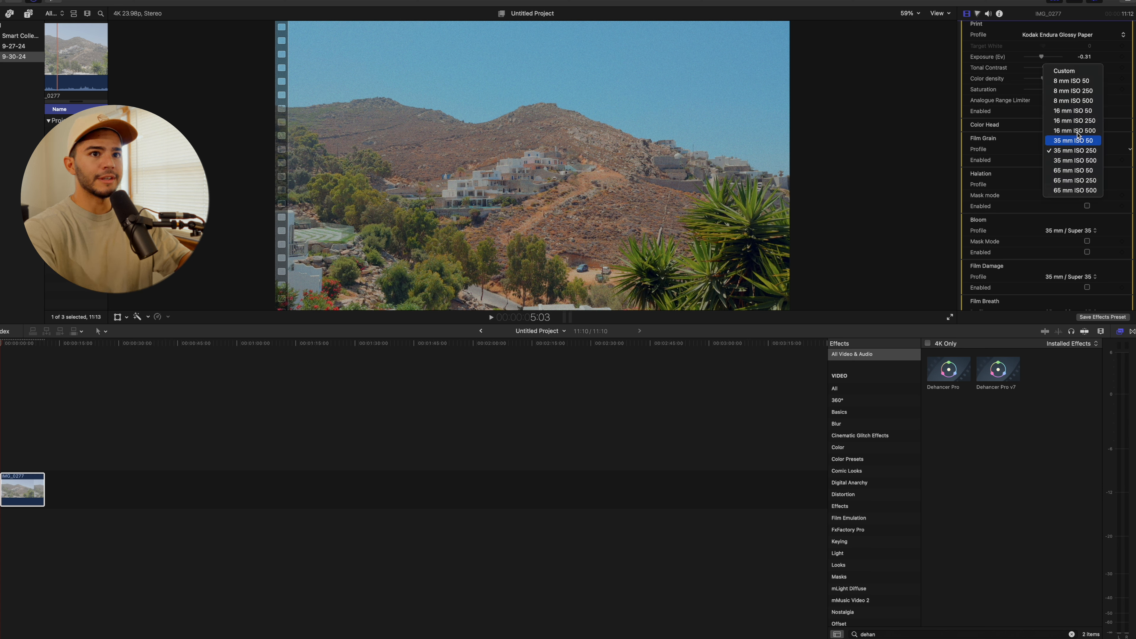
{"action": "left_click", "coordinate": [1073, 72]}
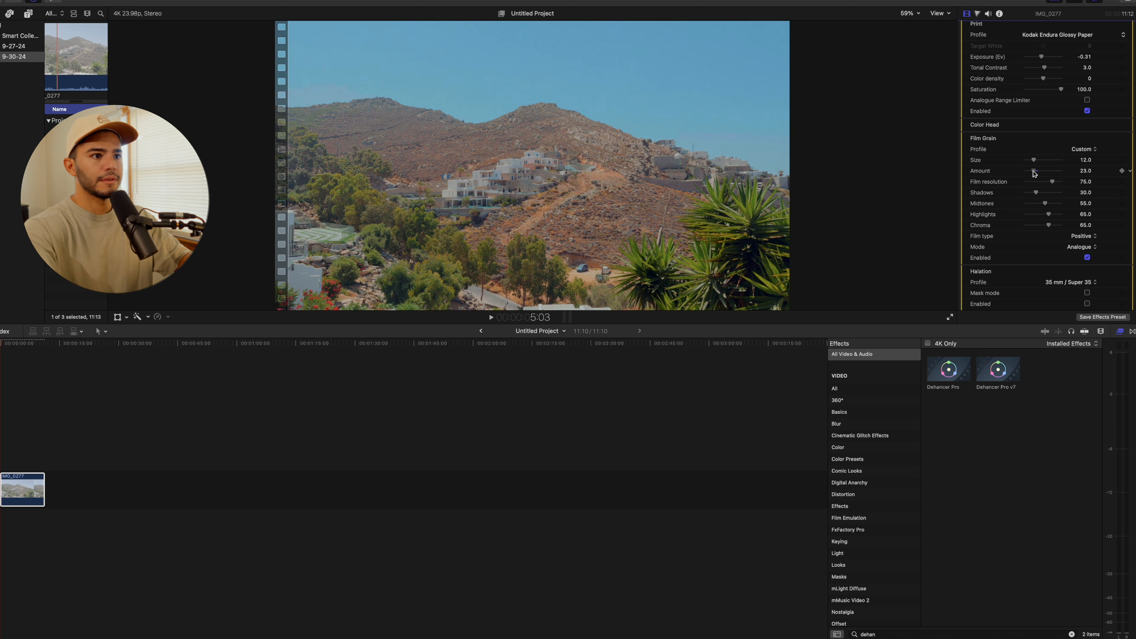
Enable Halation and set its profile to 16 mm / Super 16
{"action": "scroll", "coordinate": [1085, 214], "scroll_direction": "down", "scroll_amount": 4}
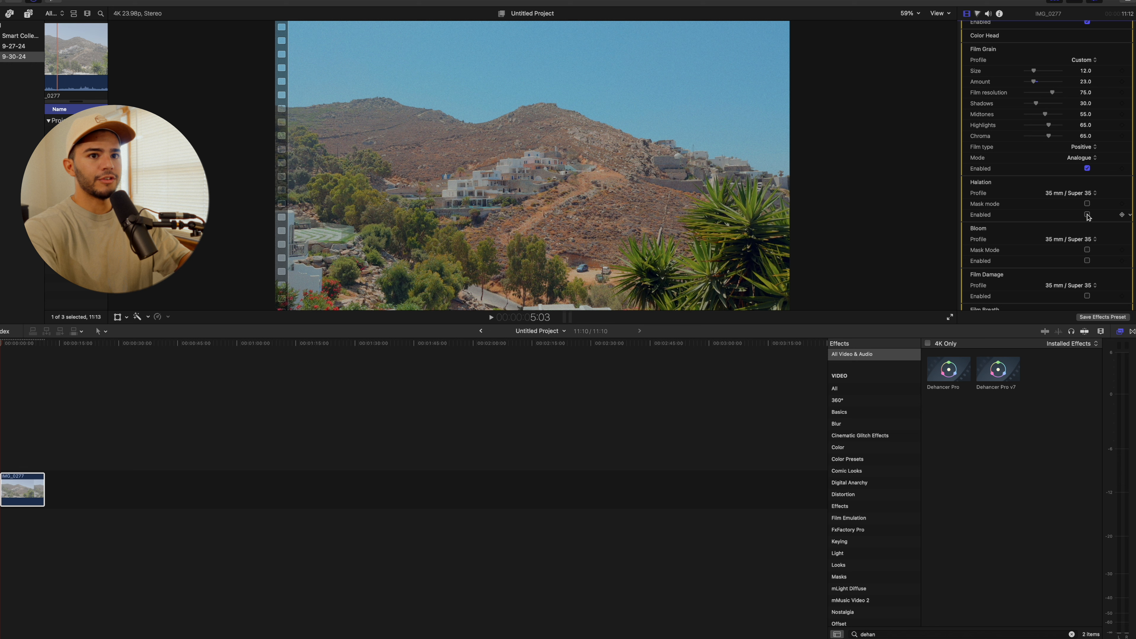
{"action": "left_click", "coordinate": [1087, 204]}
{"action": "left_click", "coordinate": [1087, 204]}
{"action": "left_click", "coordinate": [1086, 194]}
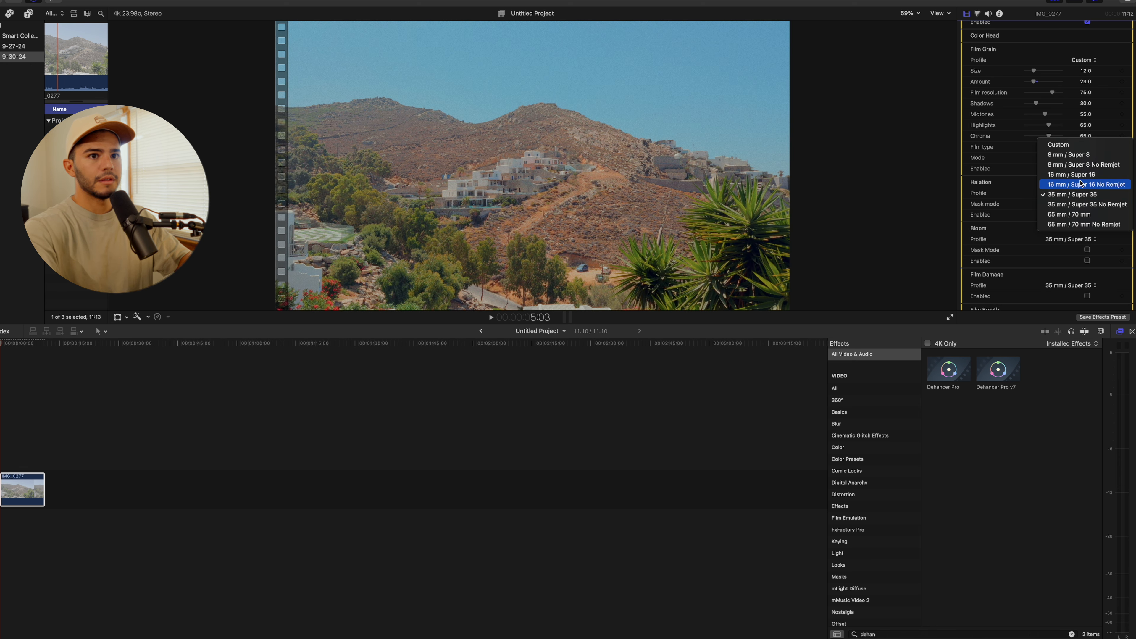
{"action": "left_click", "coordinate": [1080, 177]}
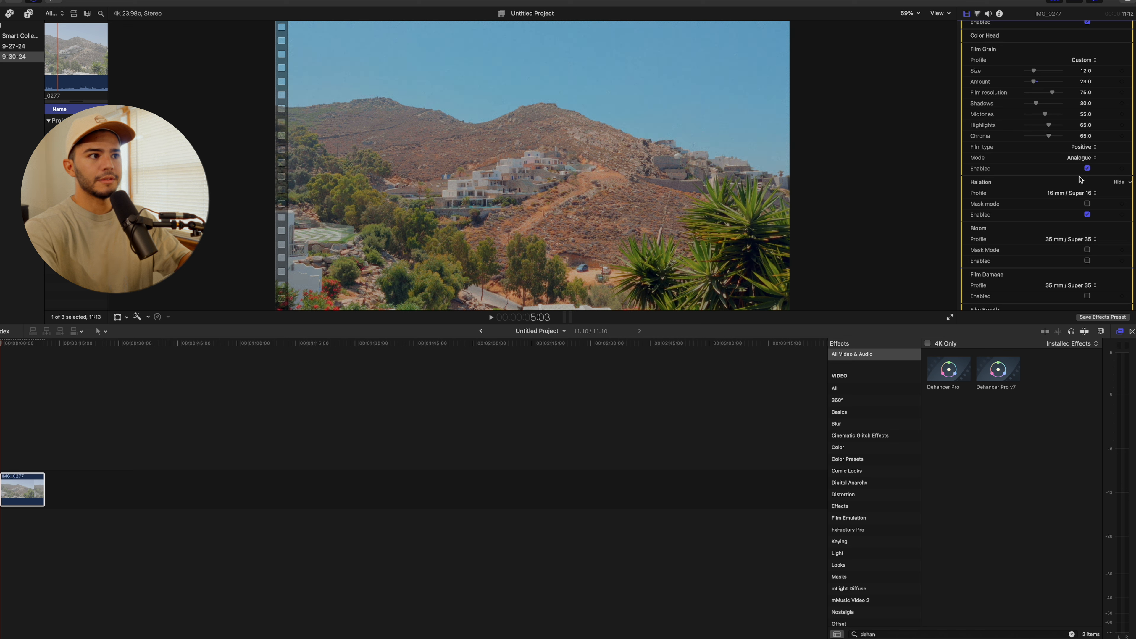
Raise the print's Tonal Contrast to 8.0
{"action": "scroll", "coordinate": [1076, 198], "scroll_direction": "down", "scroll_amount": 2}
{"action": "scroll", "coordinate": [1075, 197], "scroll_direction": "down", "scroll_amount": 2}
{"action": "scroll", "coordinate": [1078, 199], "scroll_direction": "down", "scroll_amount": 1}
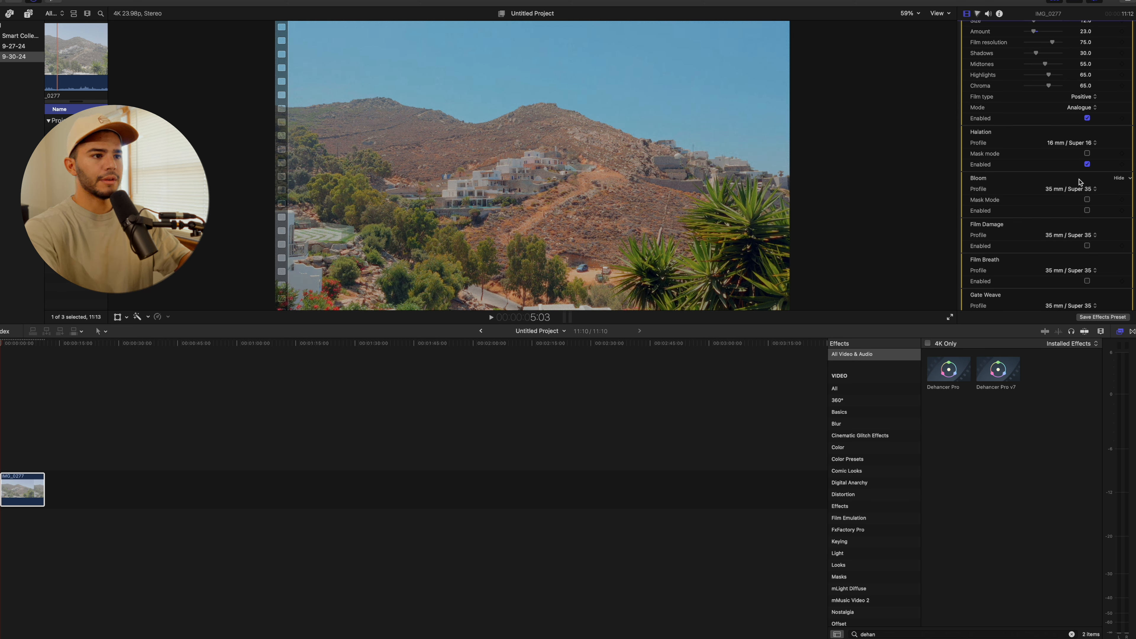
{"action": "scroll", "coordinate": [1079, 181], "scroll_direction": "up", "scroll_amount": 20}
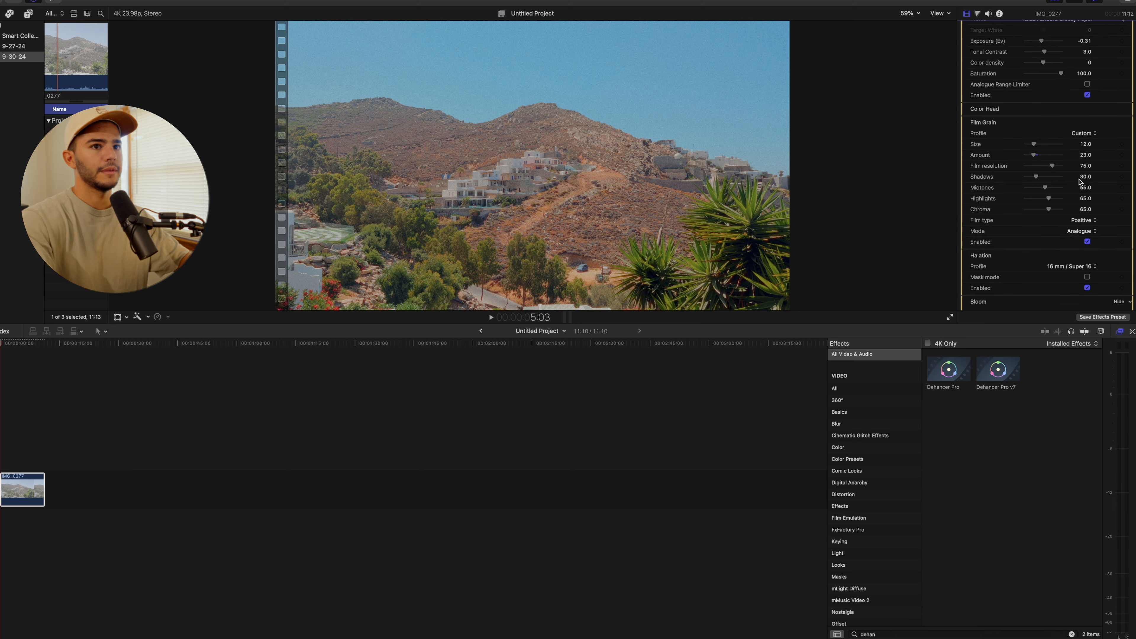
{"action": "scroll", "coordinate": [1079, 182], "scroll_direction": "down", "scroll_amount": 3}
{"action": "scroll", "coordinate": [1079, 182], "scroll_direction": "down", "scroll_amount": 1}
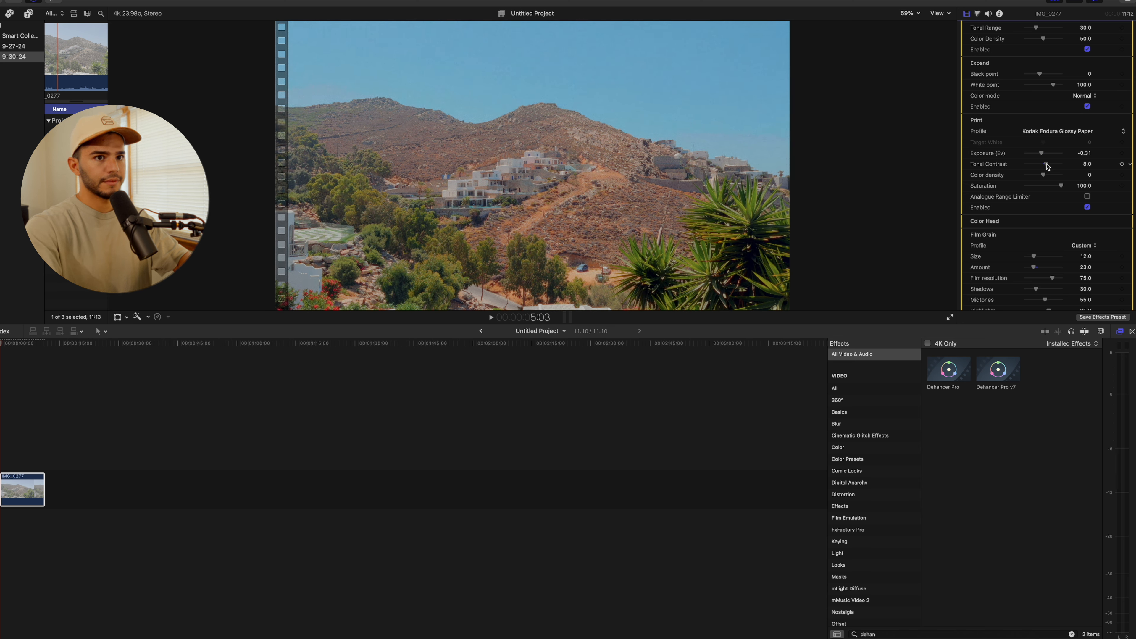
Warm the clip by setting the input Temperature Comp. to 16.0
{"action": "scroll", "coordinate": [1047, 166], "scroll_direction": "up", "scroll_amount": 2}
{"action": "scroll", "coordinate": [1048, 193], "scroll_direction": "up", "scroll_amount": 20}
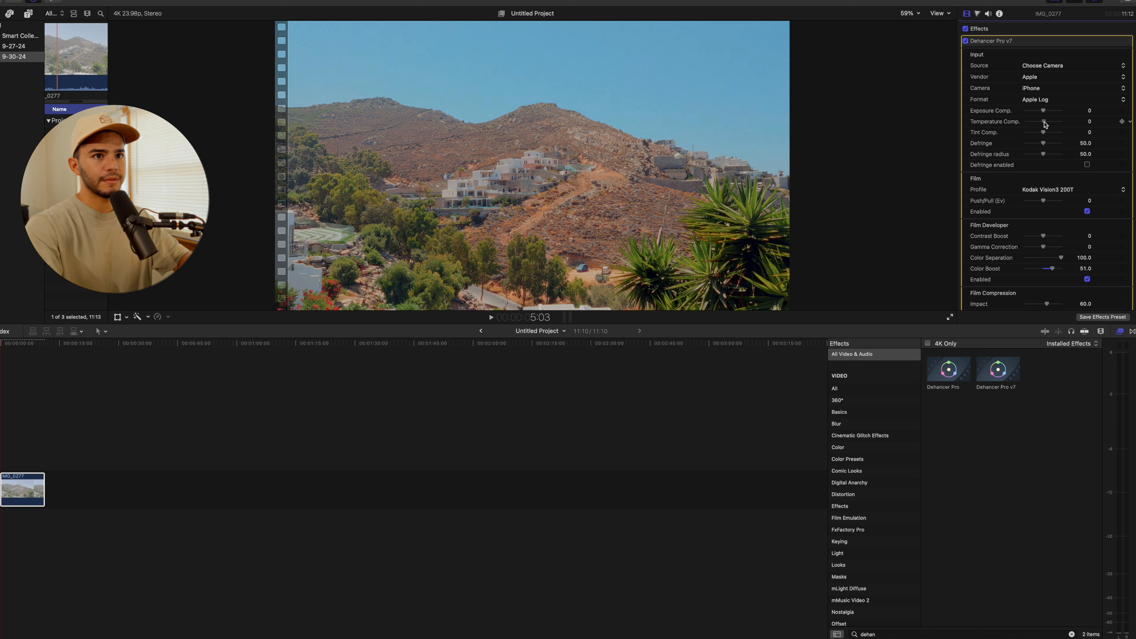
{"action": "left_click_drag", "start_coordinate": [1044, 124], "coordinate": [1045, 124]}
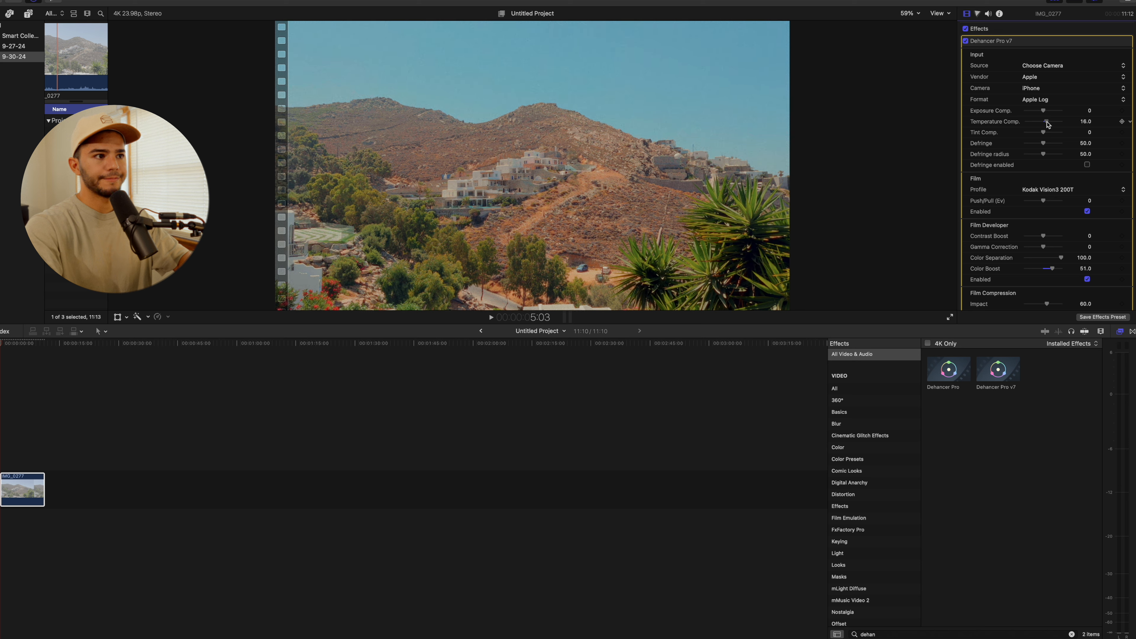
Enable Overscan with the Super 35mm 1.37:1 gate to frame the landscape with film borders
{"action": "scroll", "coordinate": [1049, 135], "scroll_direction": "down", "scroll_amount": 5}
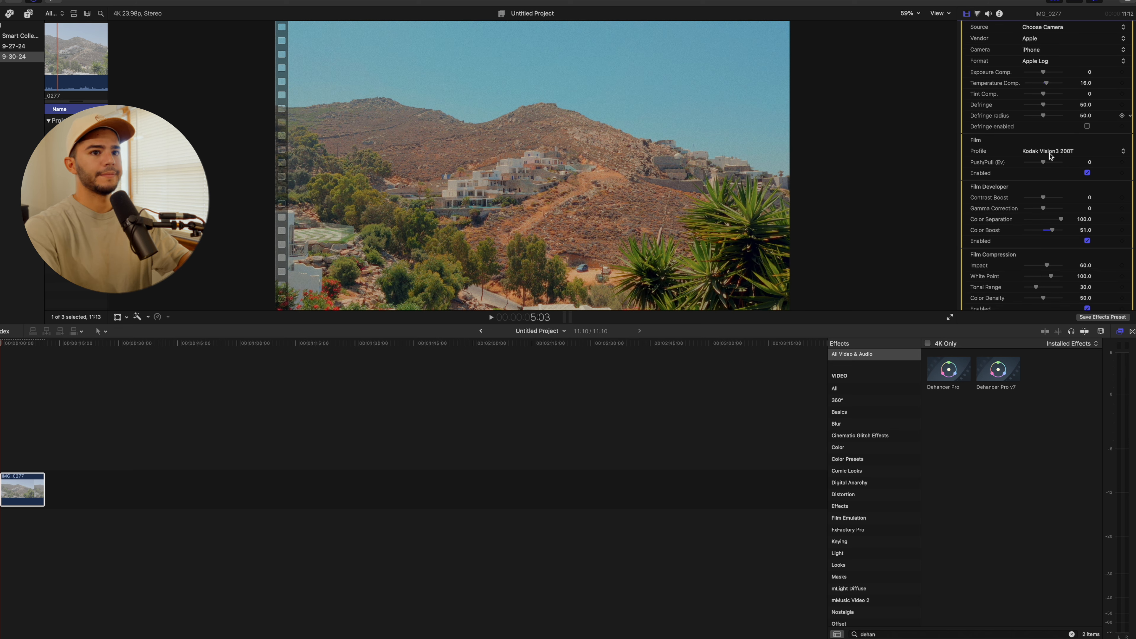
{"action": "scroll", "coordinate": [1050, 154], "scroll_direction": "down", "scroll_amount": 10}
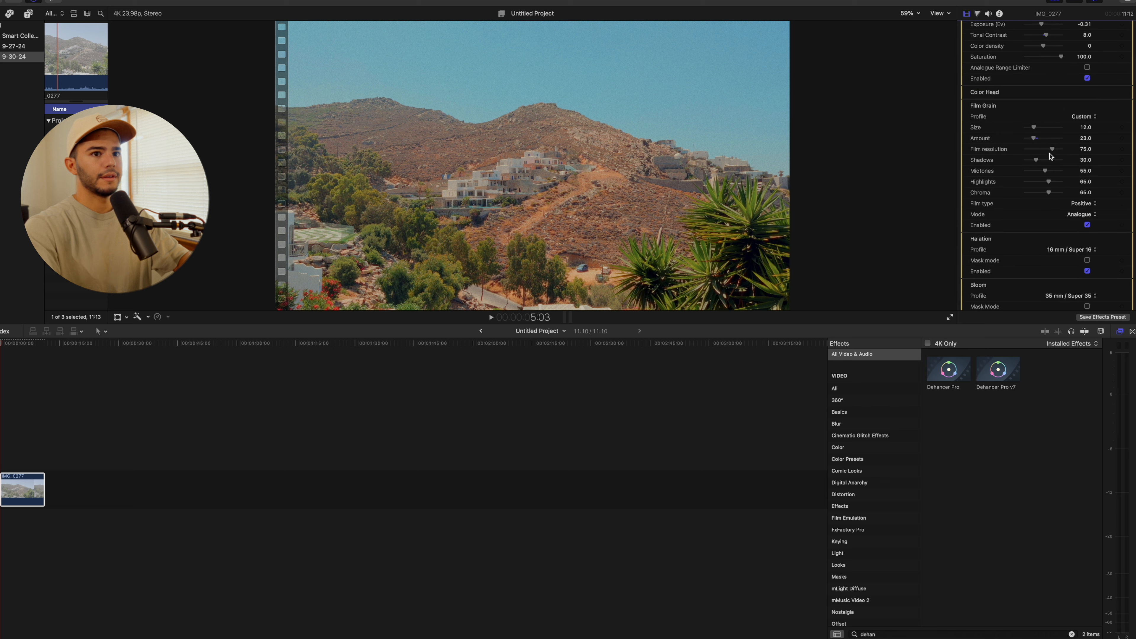
{"action": "scroll", "coordinate": [1050, 155], "scroll_direction": "down", "scroll_amount": 7}
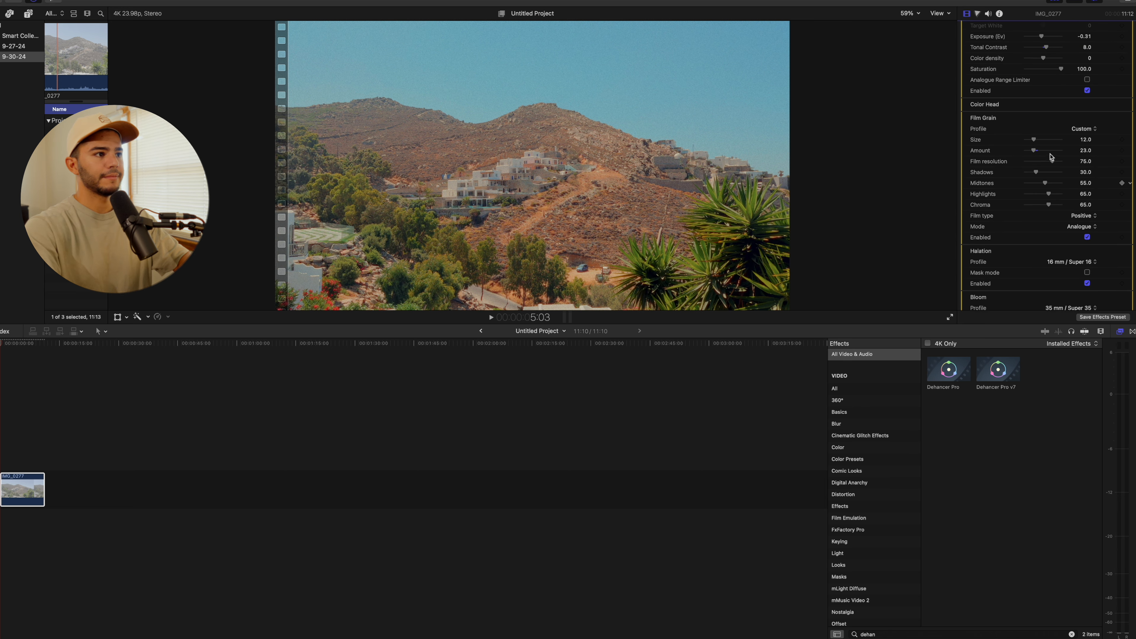
{"action": "scroll", "coordinate": [1050, 154], "scroll_direction": "down", "scroll_amount": 3}
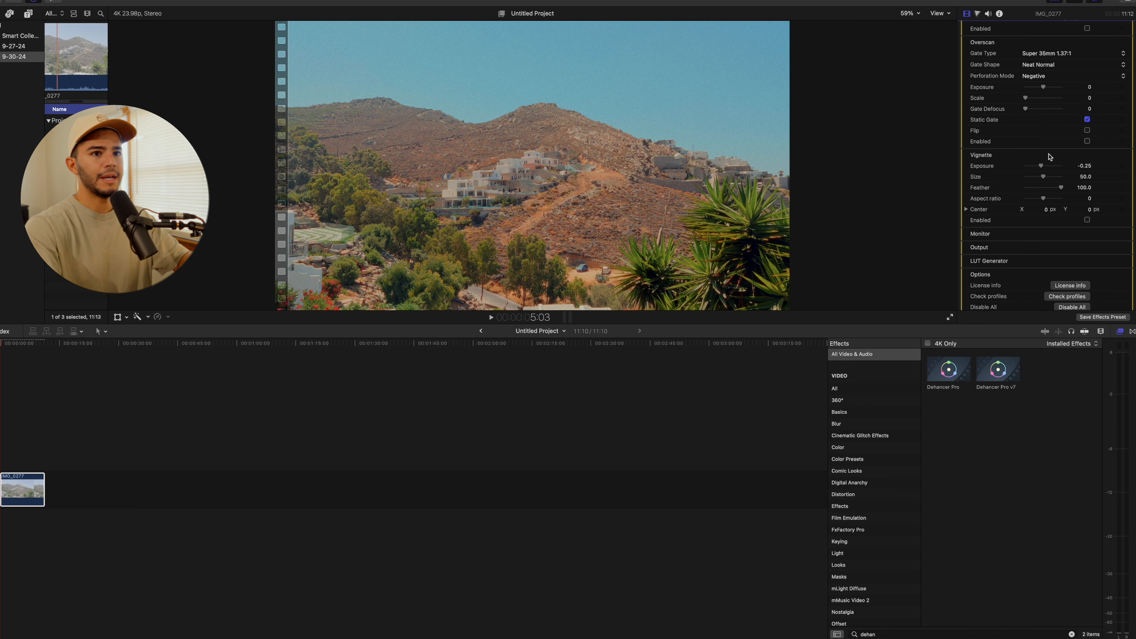
{"action": "scroll", "coordinate": [1050, 155], "scroll_direction": "up", "scroll_amount": 1}
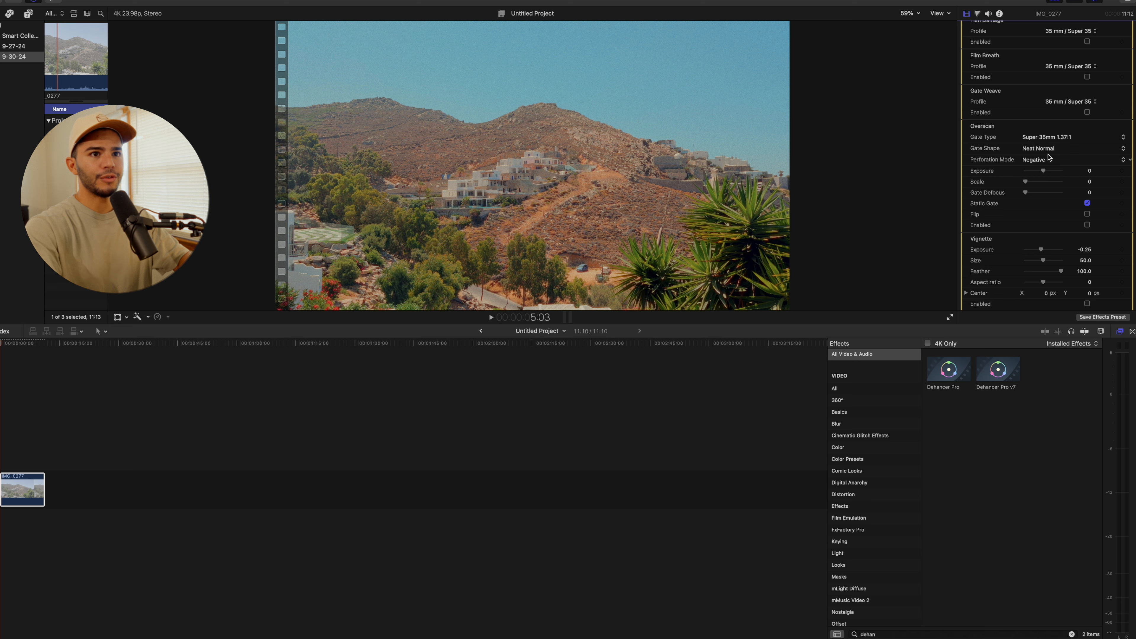
{"action": "left_click", "coordinate": [1087, 225]}
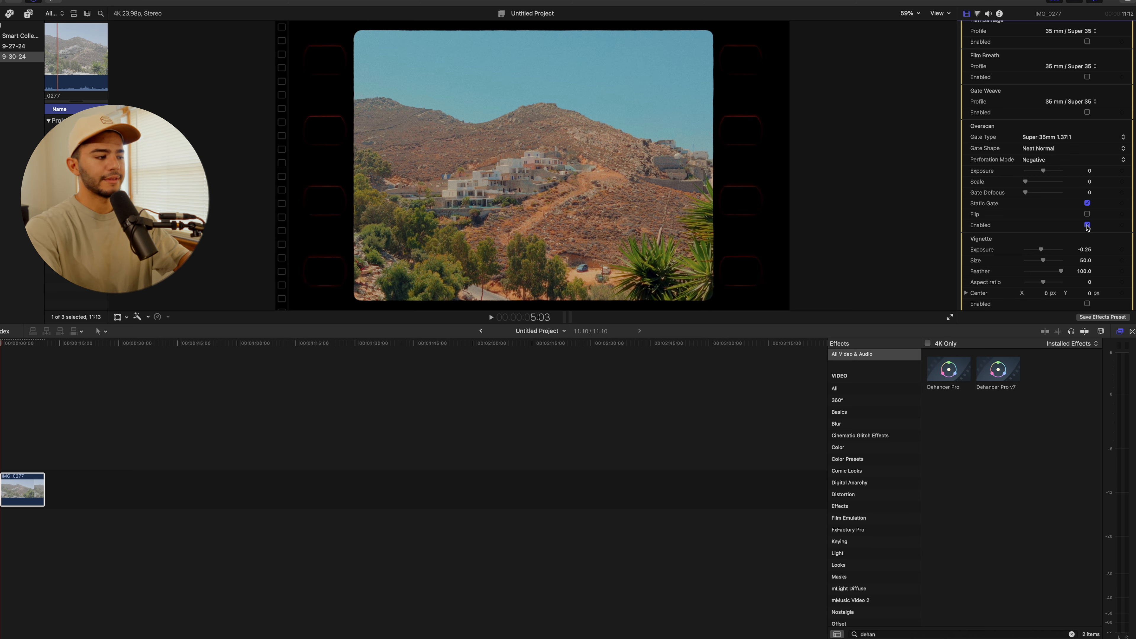
Try the Overscan gate types one after another, from Super 8mm 1.33:1 through Ultra Panavision 65mm 2.76:1
{"action": "left_click", "coordinate": [1051, 138]}
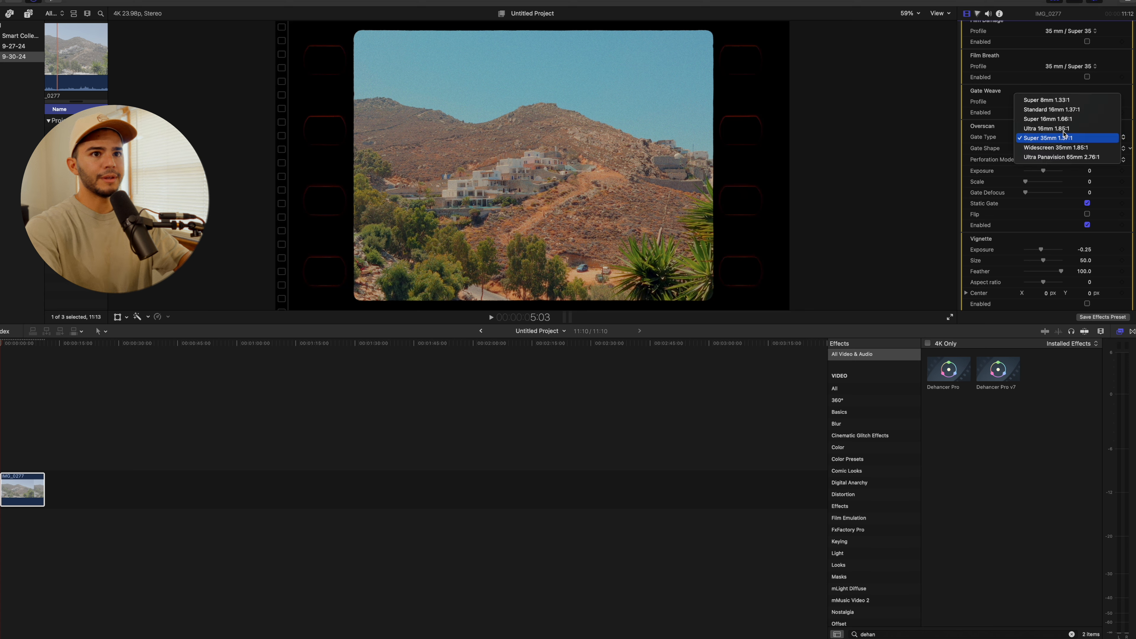
{"action": "left_click", "coordinate": [1056, 100]}
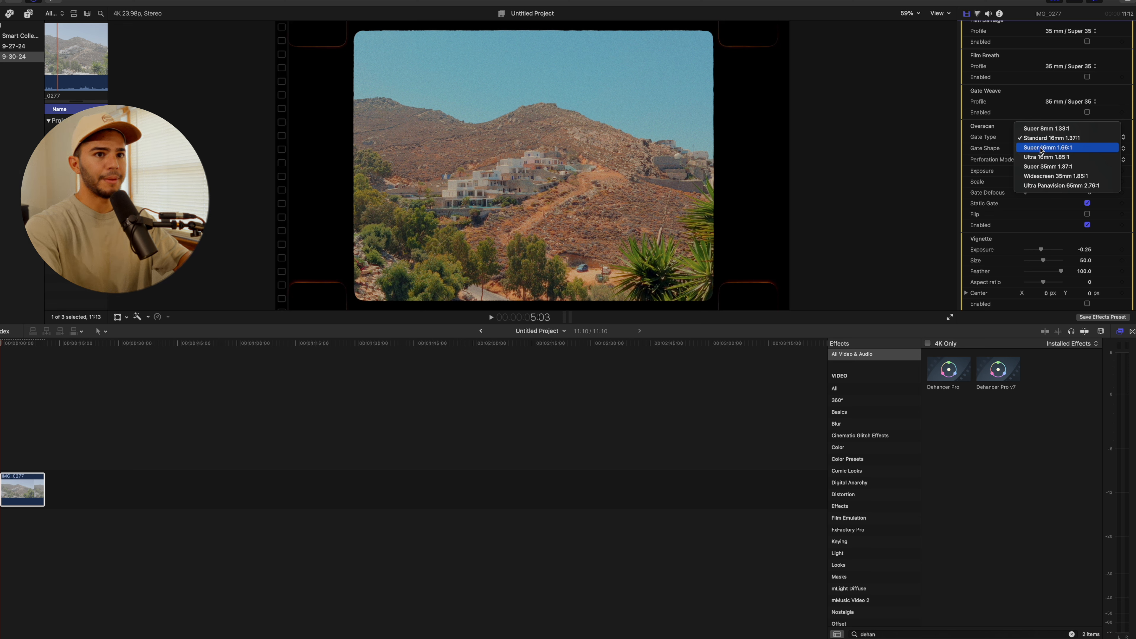
{"action": "left_click", "coordinate": [1041, 149]}
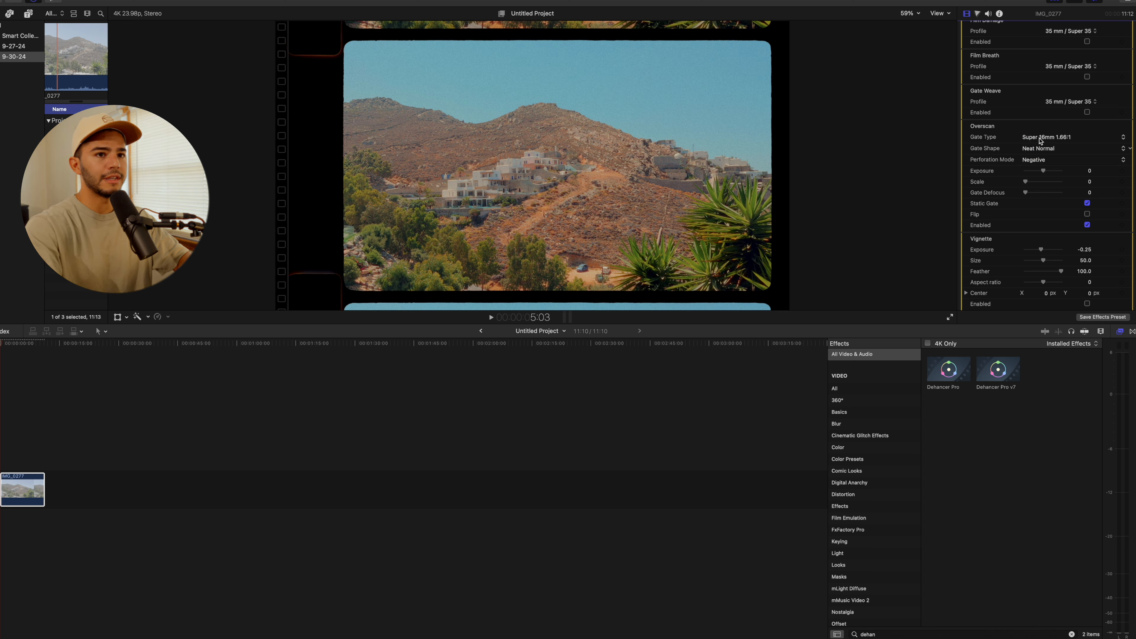
{"action": "left_click", "coordinate": [1041, 139]}
{"action": "left_click", "coordinate": [1041, 143]}
{"action": "left_click", "coordinate": [1042, 139]}
{"action": "left_click", "coordinate": [1042, 147]}
{"action": "left_click", "coordinate": [1041, 139]}
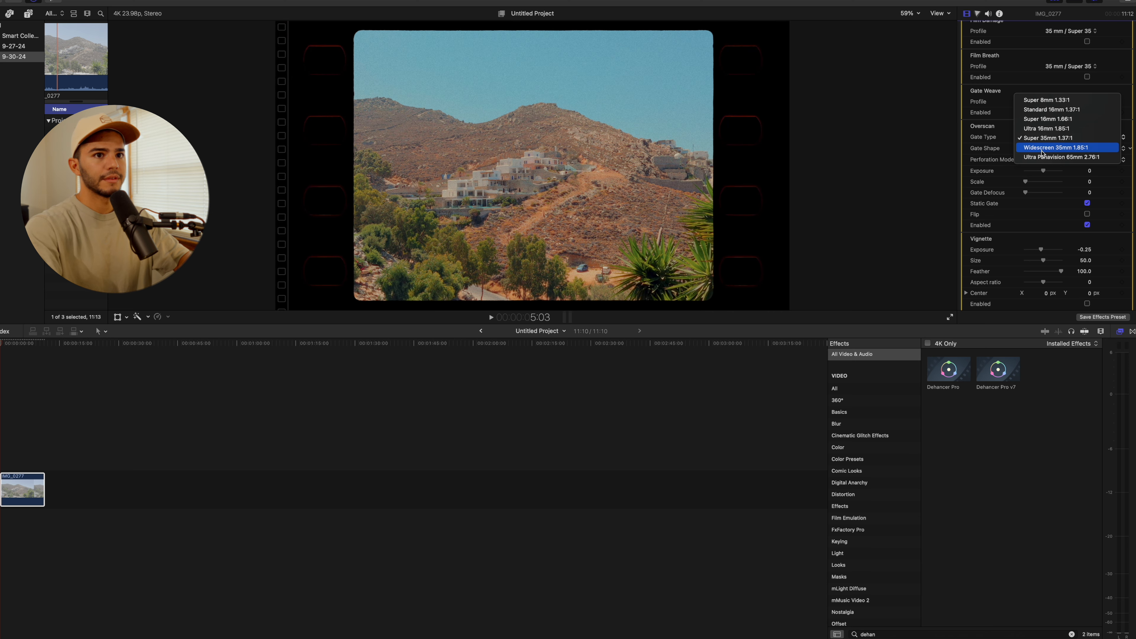
{"action": "left_click", "coordinate": [1042, 149]}
{"action": "left_click", "coordinate": [1042, 139]}
{"action": "left_click", "coordinate": [1045, 146]}
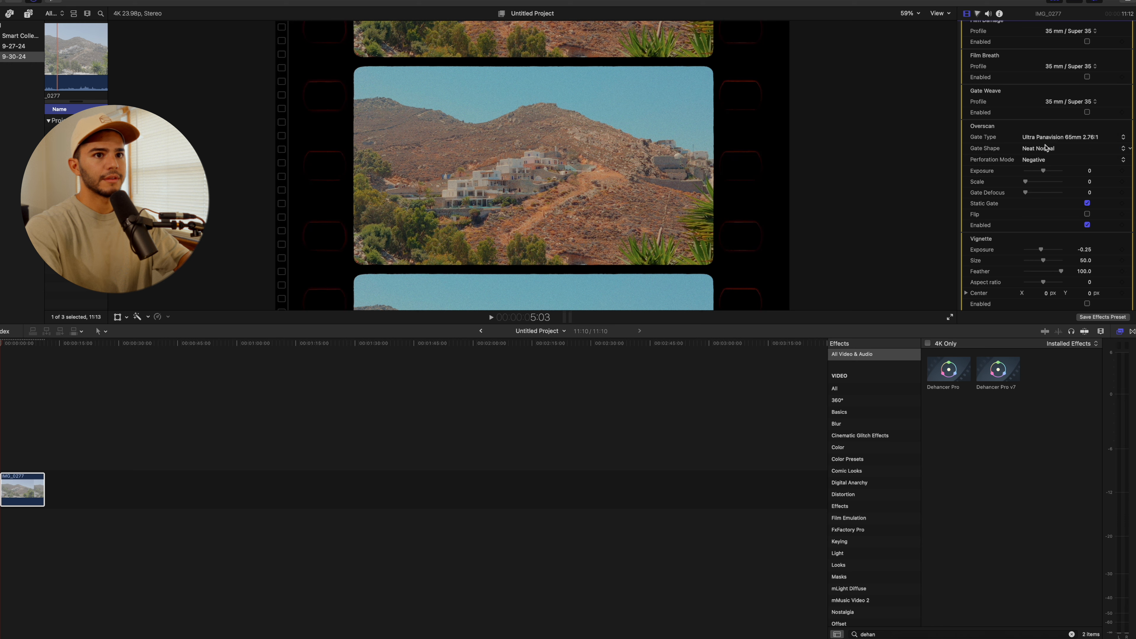
Set the Overscan gate type to Super 8mm 1.33:1
{"action": "left_click", "coordinate": [1046, 138]}
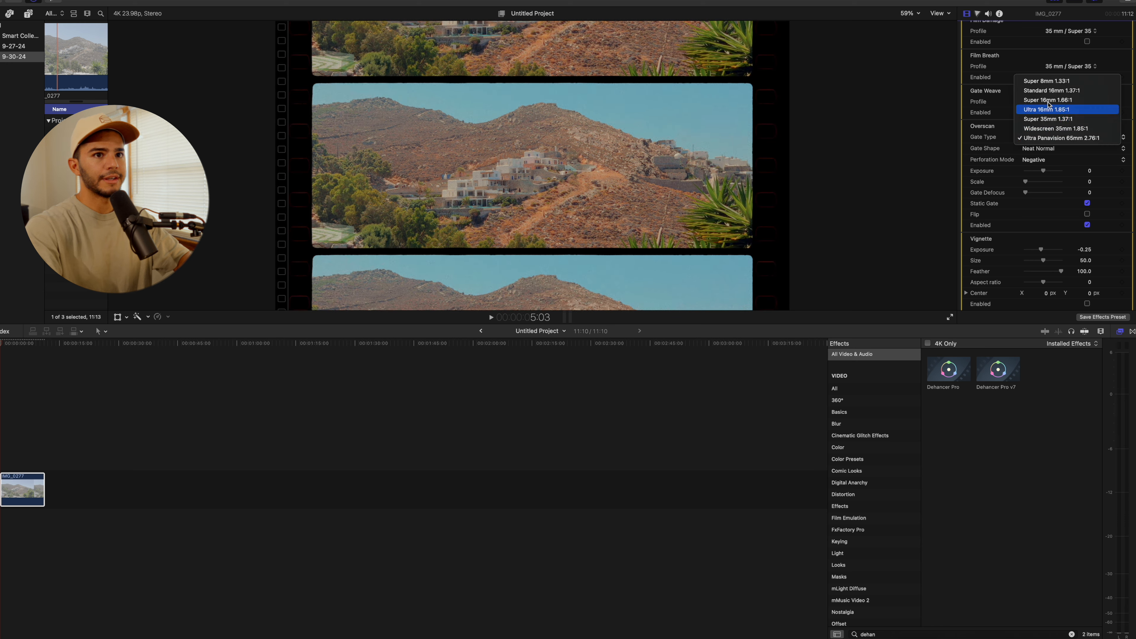
{"action": "left_click", "coordinate": [1046, 80]}
{"action": "scroll", "coordinate": [1057, 168], "scroll_direction": "up", "scroll_amount": 1}
Play the clip for a few seconds to review the film look in motion, keeping the effect settings displayed
{"action": "key", "text": "super+4"}
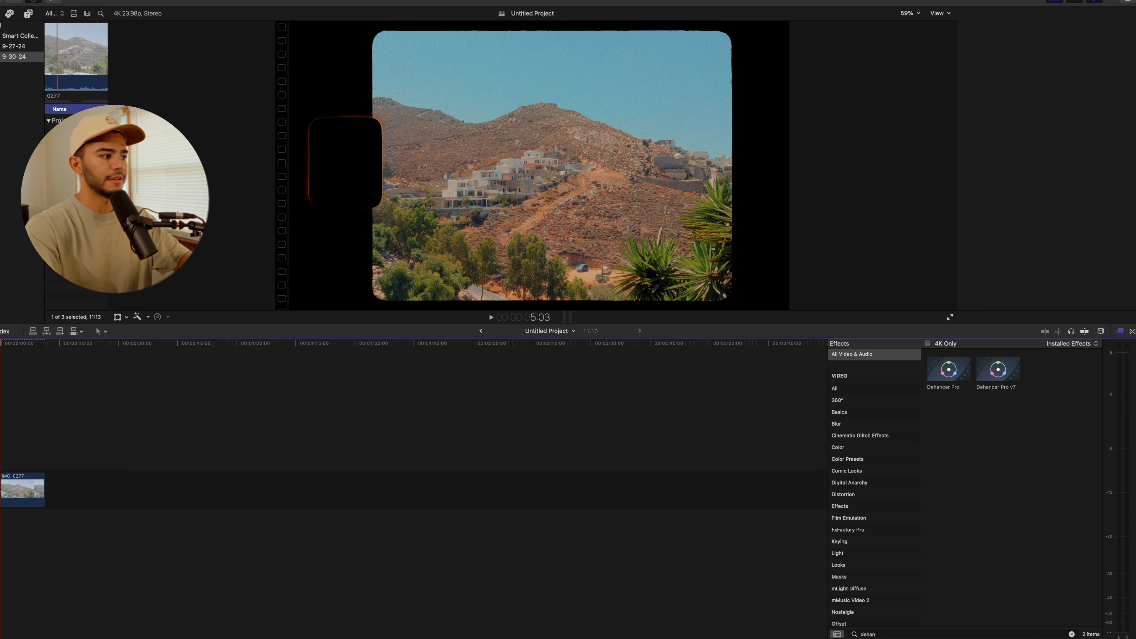
{"action": "key", "text": "space"}
{"action": "key", "text": "super+4"}
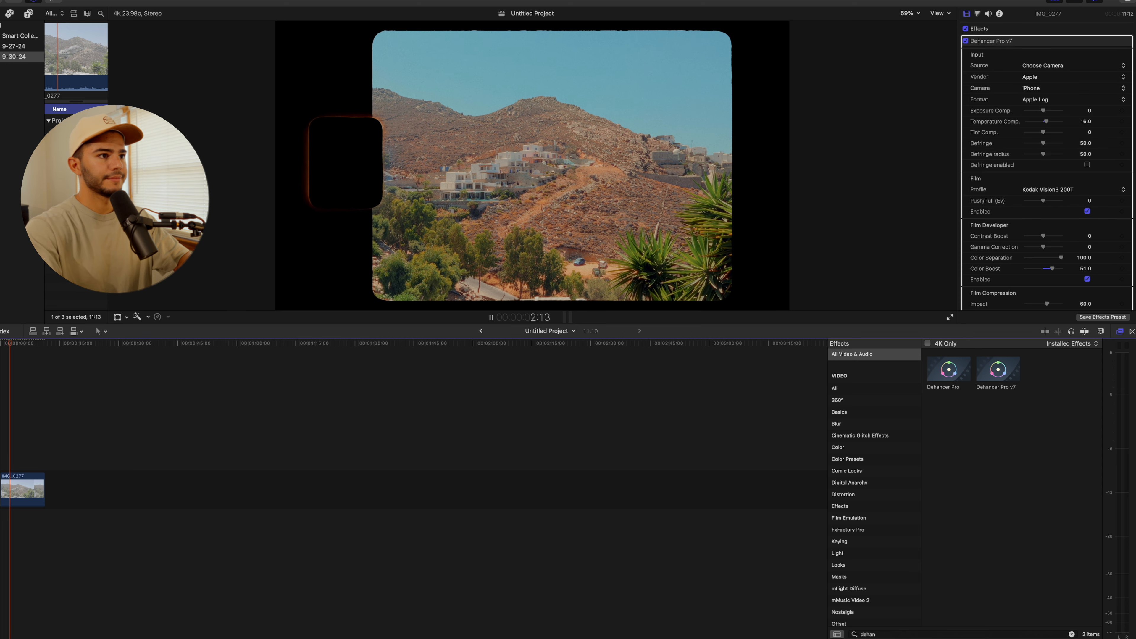
{"action": "key", "text": "space"}
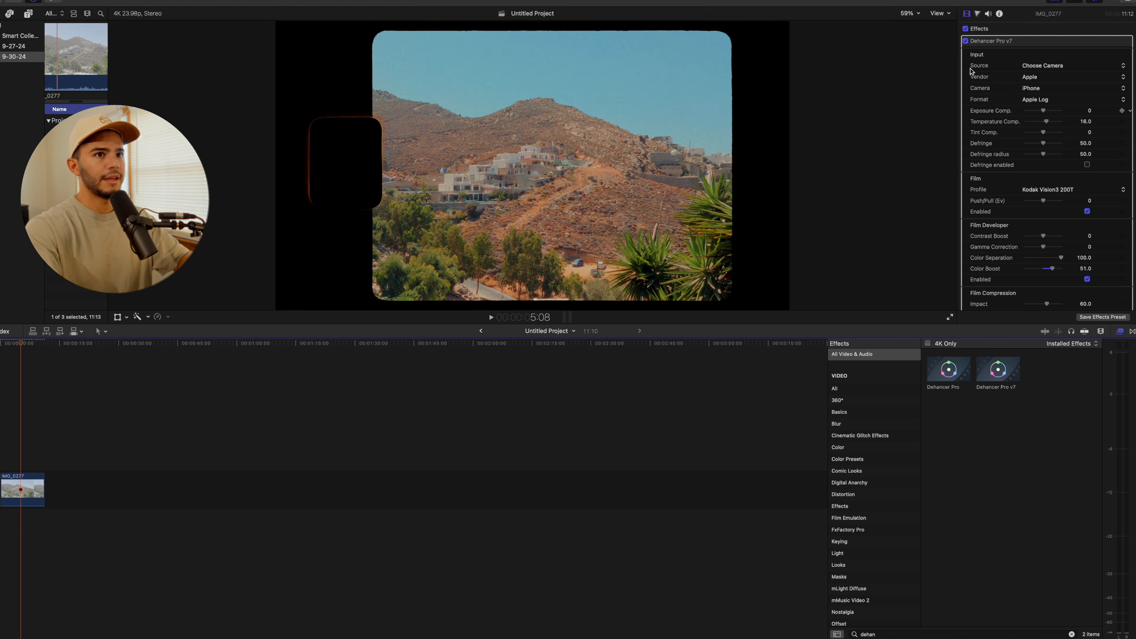
Switch the Dehancer Pro v7 effect off and on repeatedly to compare with the ungraded clip, leaving it enabled
{"action": "left_click", "coordinate": [965, 41]}
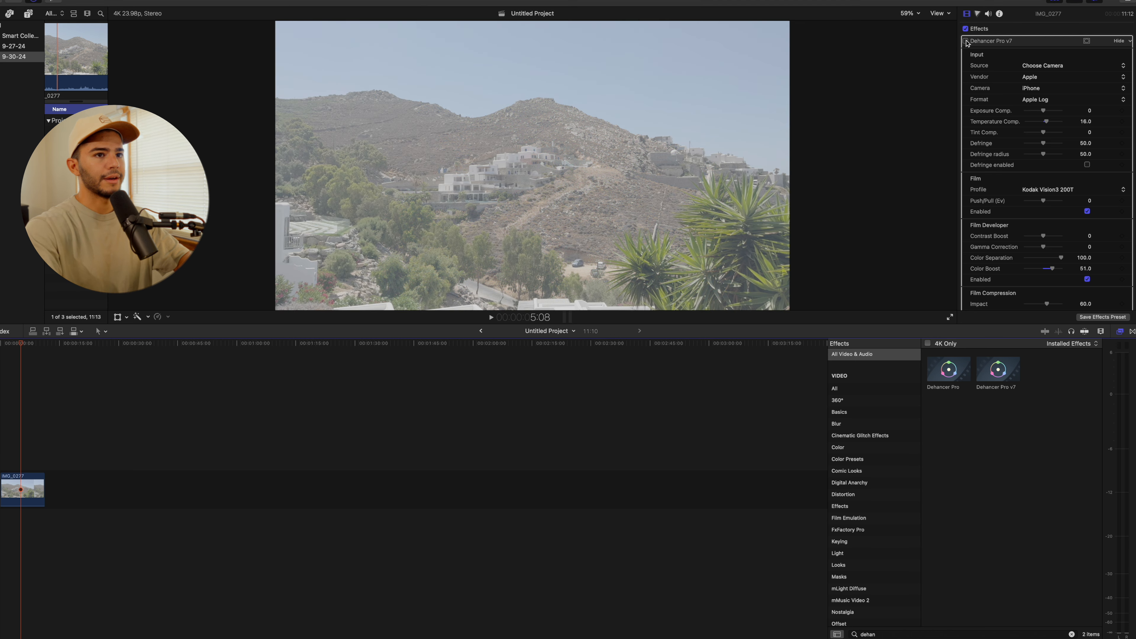
{"action": "left_click", "coordinate": [966, 41]}
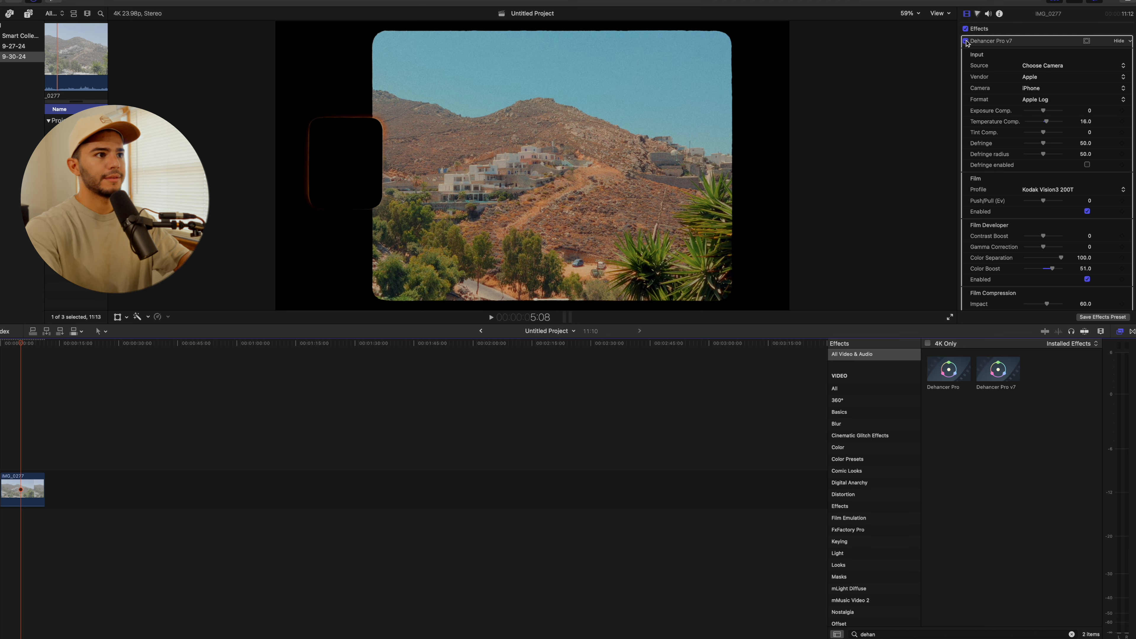
{"action": "left_click", "coordinate": [965, 41]}
{"action": "left_click", "coordinate": [966, 41]}
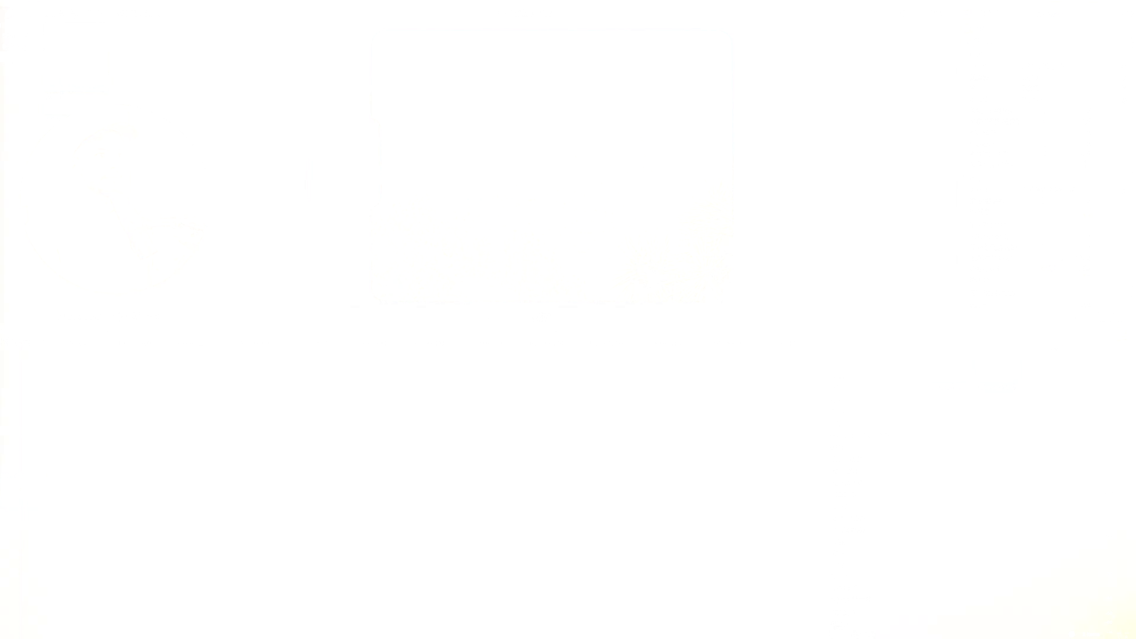